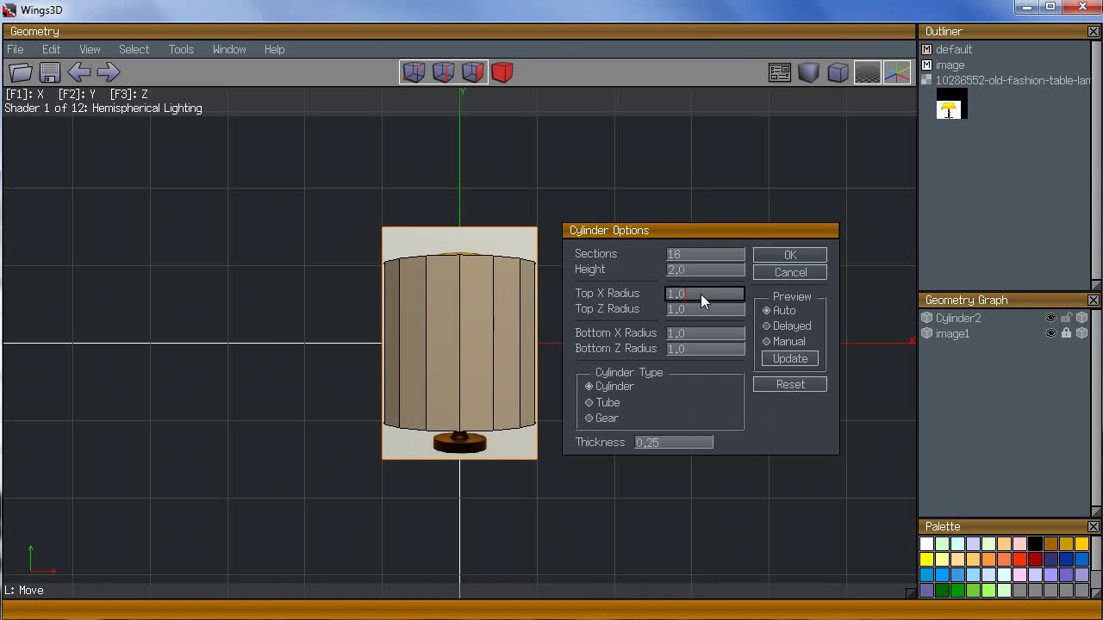
# Step: Create the lampshade cylinder with top X and Z radii of 0.5 and bottom X and Z radii of 0.9
pyautogui.write('0,5')
pyautogui.click(702, 311)
pyautogui.write('0,9')
pyautogui.press('BackSpace')
pyautogui.write('50,5')
pyautogui.click(701, 332)
pyautogui.write('0,8')
pyautogui.click(698, 349)
pyautogui.write('0,8')
pyautogui.press('BackSpace')
pyautogui.write('8')
pyautogui.scroll(1, 698, 349)
pyautogui.scroll(1, 692, 335)
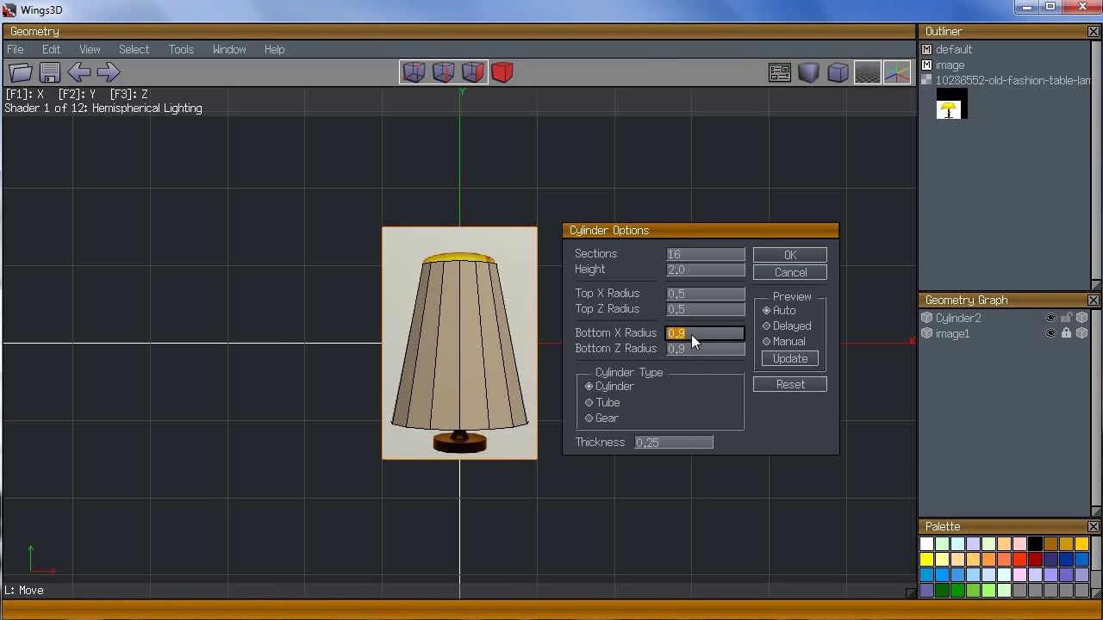
pyautogui.click(796, 258)
# Step: Slide the bottom edge loop of the lampshade cylinder up about 54% to match the shade in the reference image
pyautogui.middleClick(552, 321)
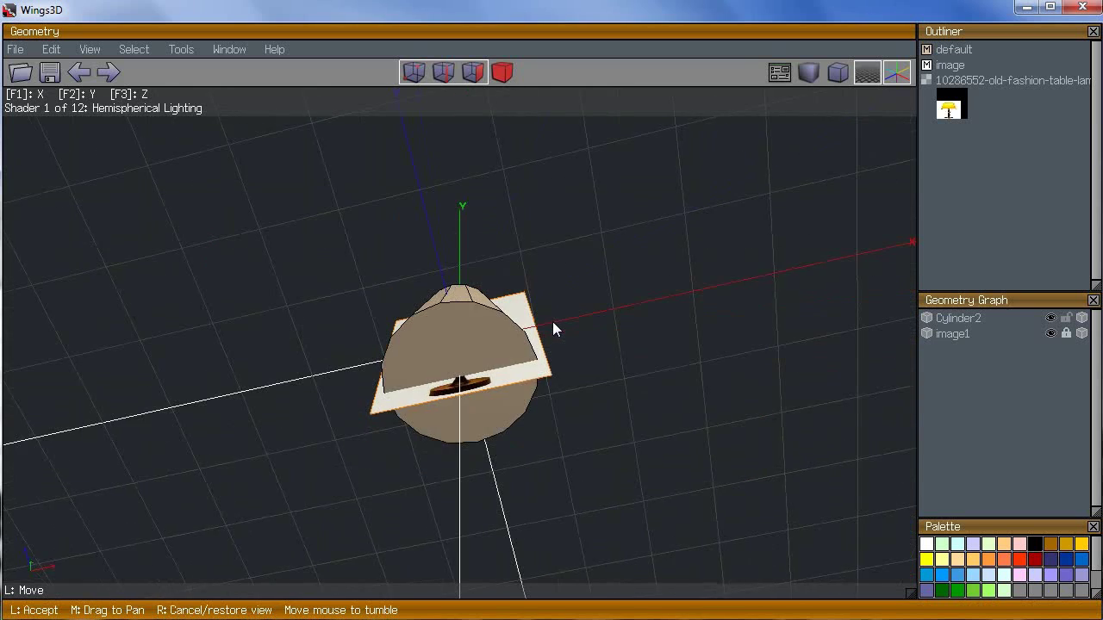
pyautogui.click(552, 322)
pyautogui.click(489, 421)
pyautogui.press('2')
pyautogui.middleClick(631, 376)
pyautogui.rightClick(651, 373)
pyautogui.press('x')
pyautogui.rightClick(653, 373)
pyautogui.click(662, 248)
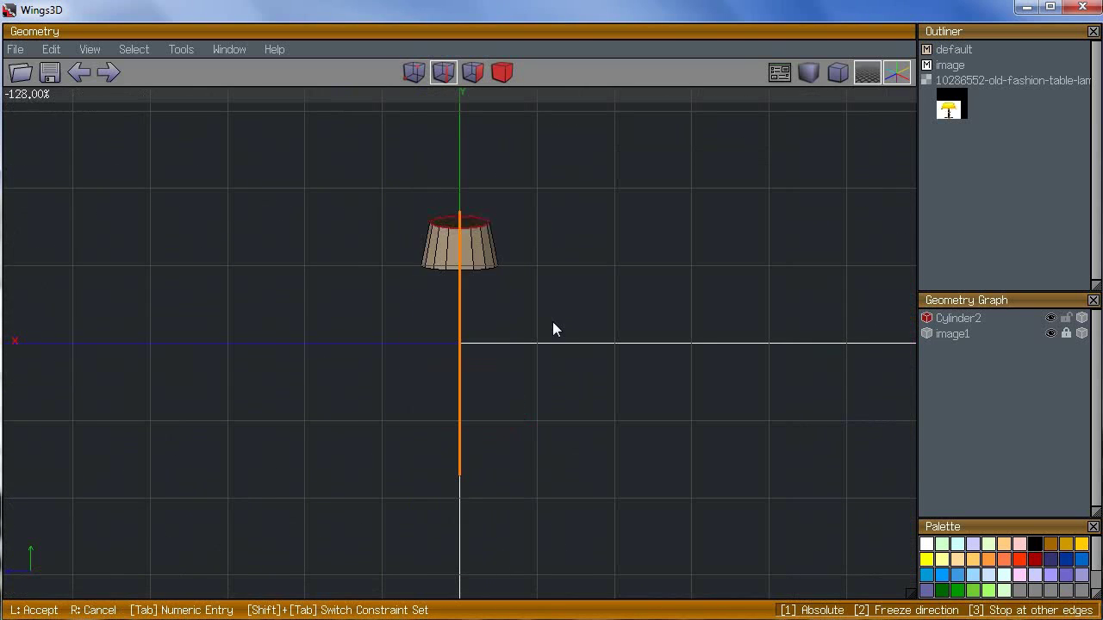
pyautogui.press('z')
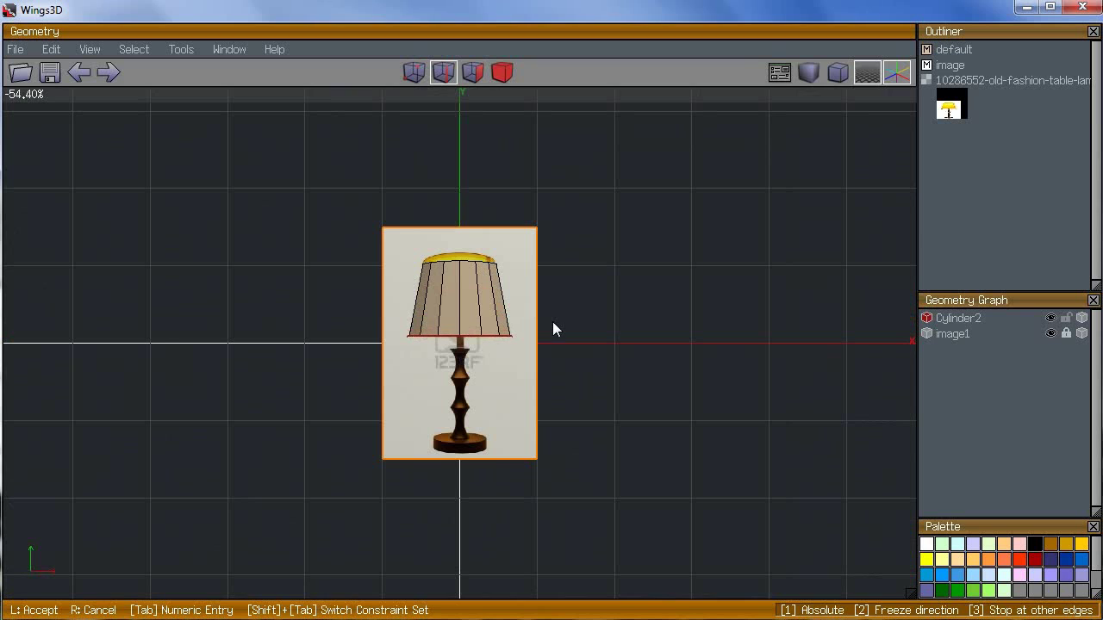
pyautogui.click(552, 322)
pyautogui.press('space')
# Step: Start a second cylinder for the lamp stand with all top and bottom radii at 0.1
pyautogui.rightClick(634, 383)
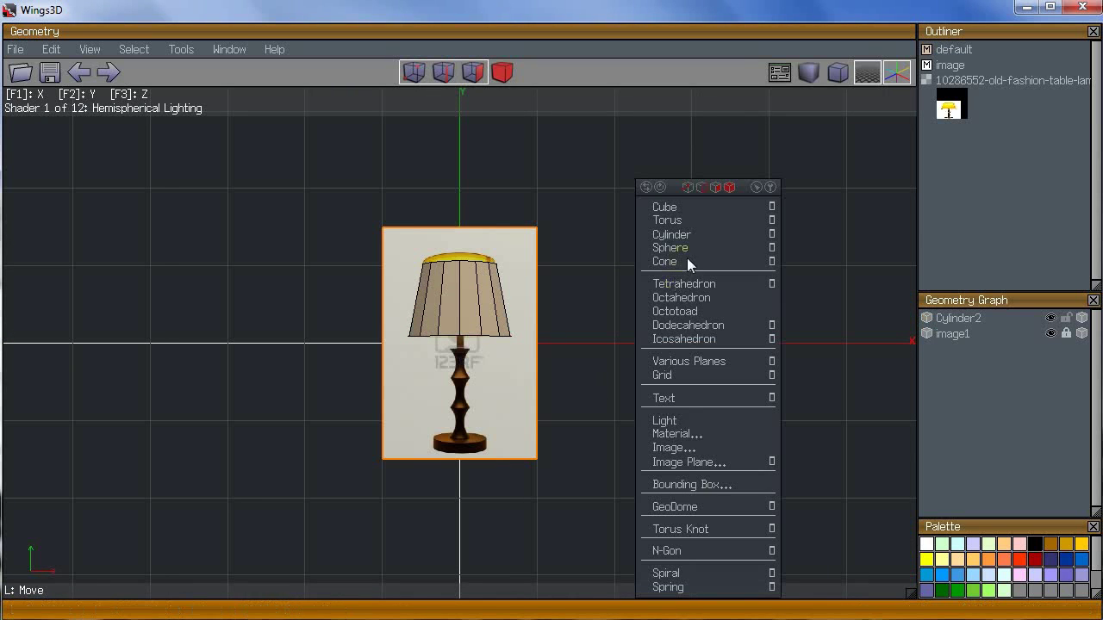
pyautogui.click(771, 232)
pyautogui.click(779, 293)
pyautogui.write('0.1')
pyautogui.press('Tab')
pyautogui.write('0.1')
pyautogui.press('Tab')
pyautogui.write('0.1')
pyautogui.press('Tab')
pyautogui.write('.1')
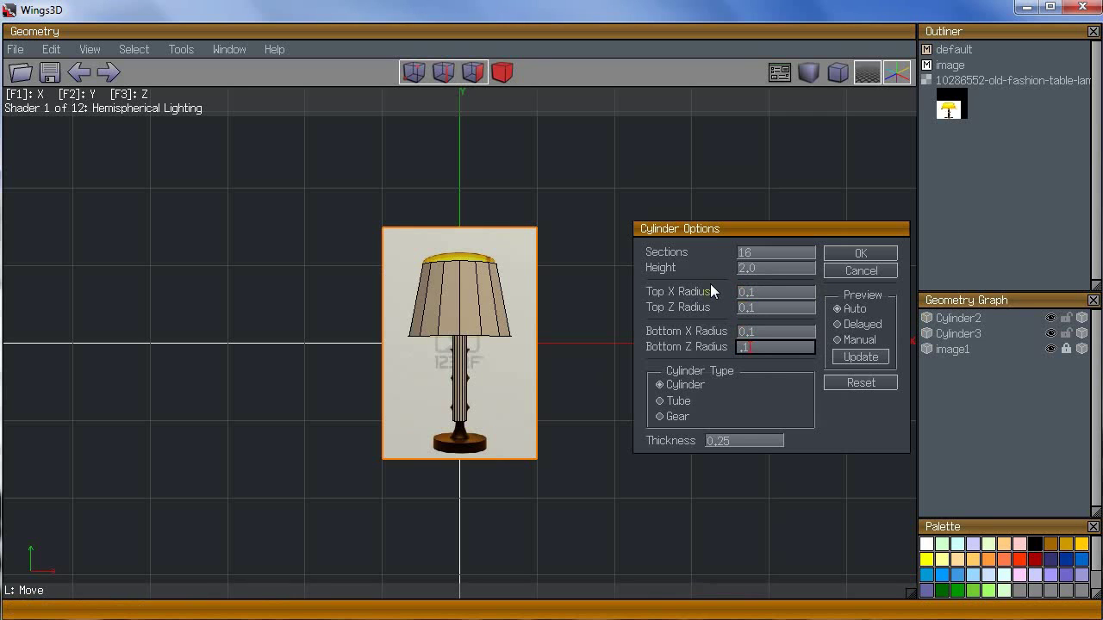
# Step: Set all four radii of the stand cylinder to 0.12 and create it
pyautogui.scroll(3, 560, 385)
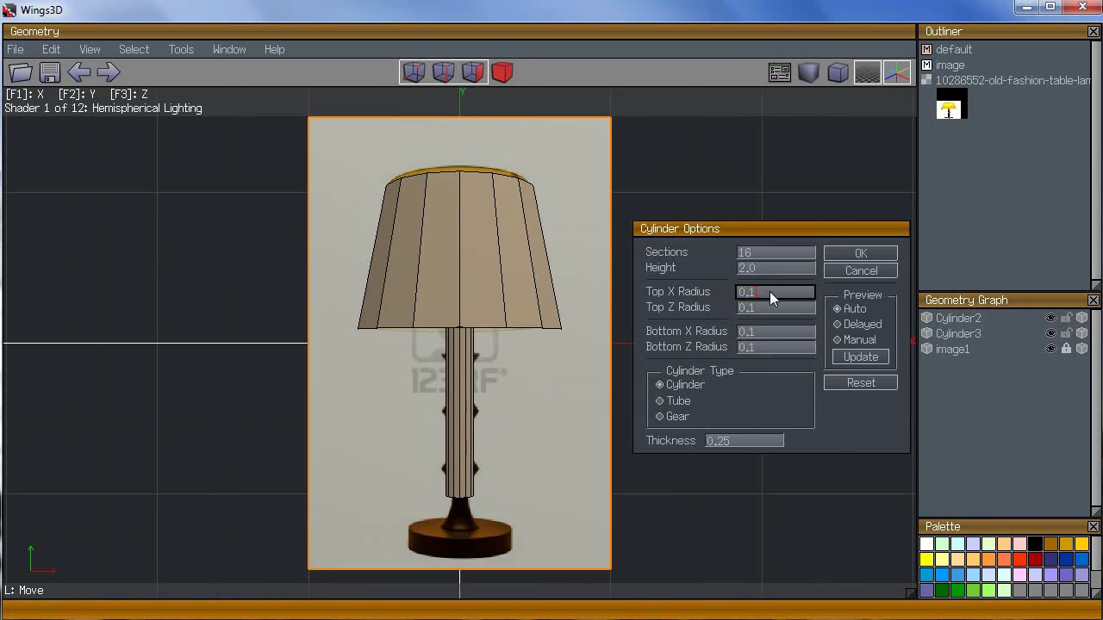
pyautogui.click(768, 332)
pyautogui.write('5')
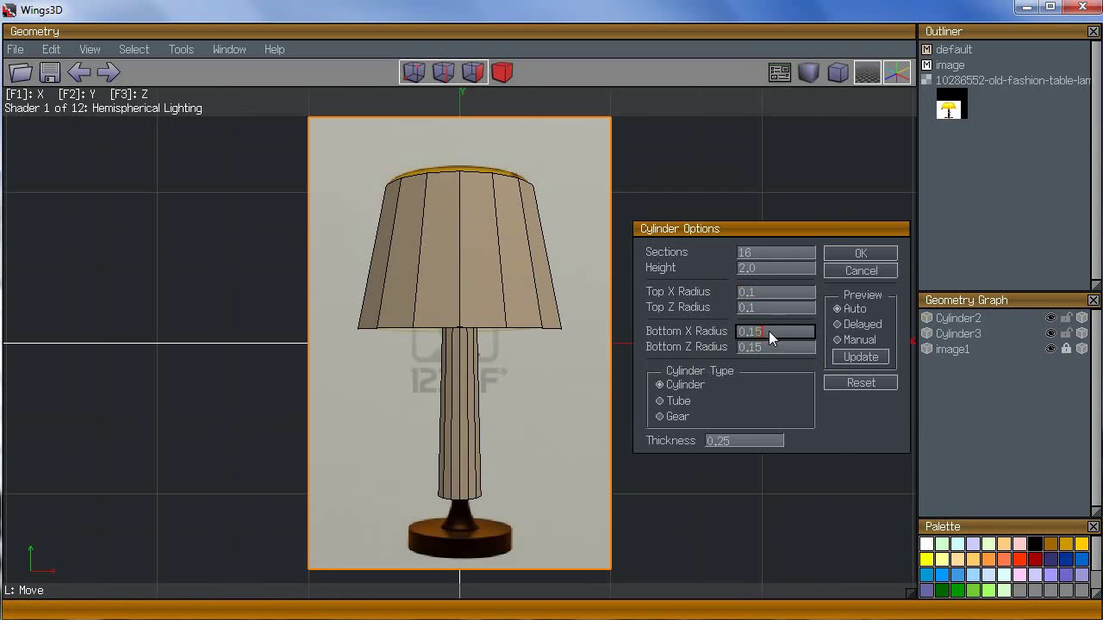
pyautogui.press('BackSpace')
pyautogui.write('4')
pyautogui.press('BackSpace')
pyautogui.write('3')
pyautogui.press('BackSpace')
pyautogui.write('2')
pyautogui.press('BackSpace')
pyautogui.write('2')
pyautogui.click(762, 307)
pyautogui.write('2')
pyautogui.click(760, 293)
pyautogui.write('2')
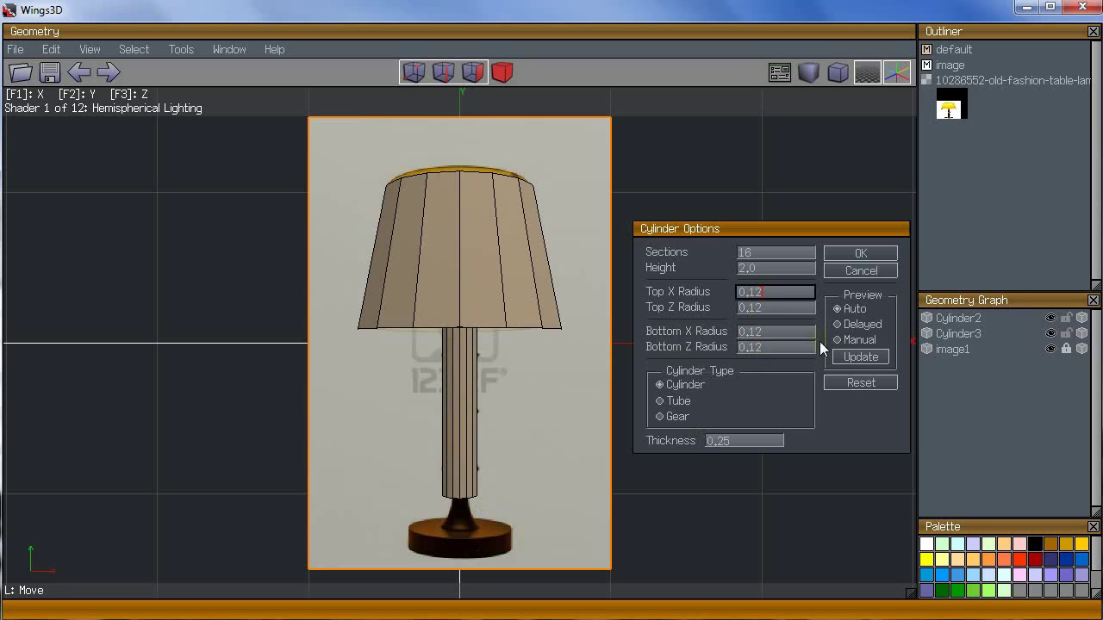
pyautogui.click(851, 259)
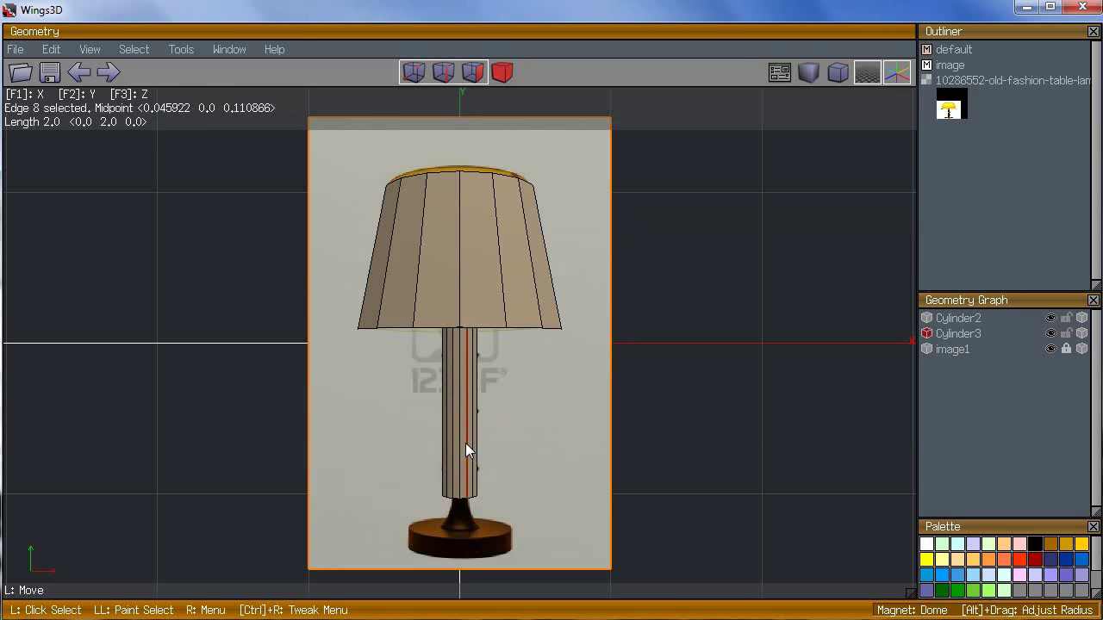
# Step: Select the stand cylinder as a whole object and display the lampshade cylinder as wireframe
pyautogui.click(465, 443)
pyautogui.rightClick(659, 353)
pyautogui.click(1055, 320)
pyautogui.click(1055, 320)
pyautogui.click(1055, 320)
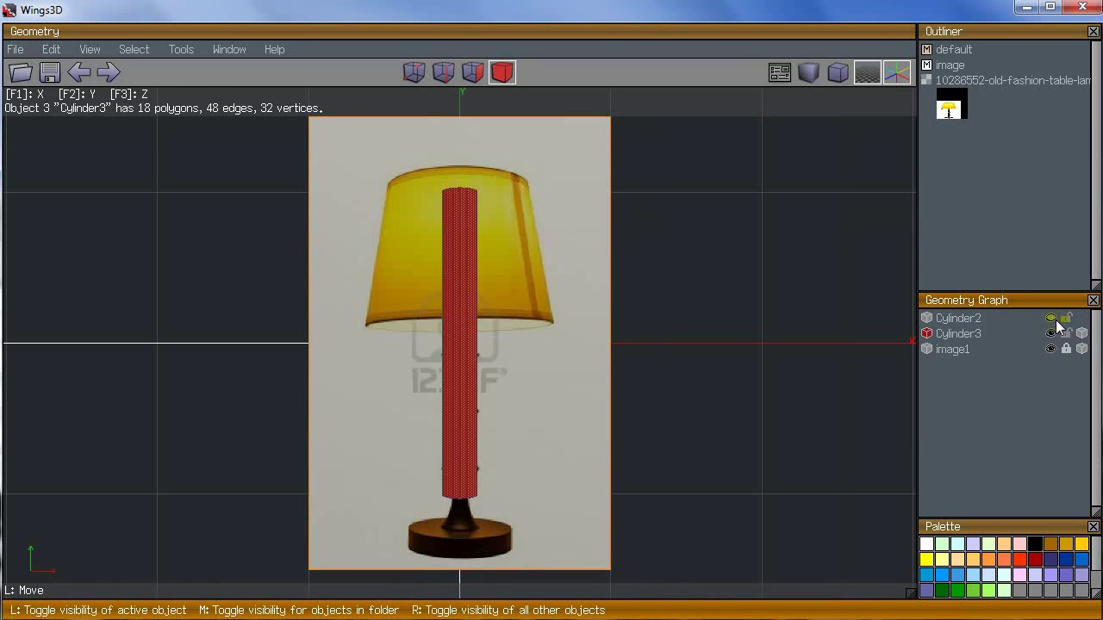
pyautogui.click(1054, 320)
pyautogui.click(1081, 319)
# Step: Move the stand cylinder down along Y by about 0.36 to the bottom of the lamp base in the image
pyautogui.rightClick(766, 308)
pyautogui.click(741, 146)
pyautogui.click(746, 164)
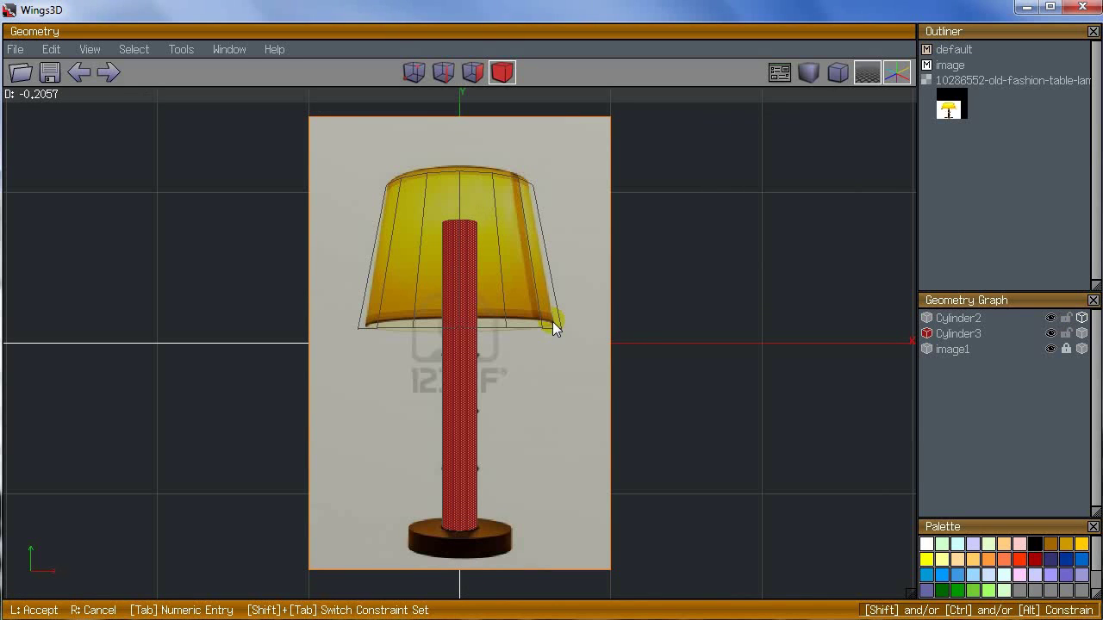
pyautogui.click(554, 327)
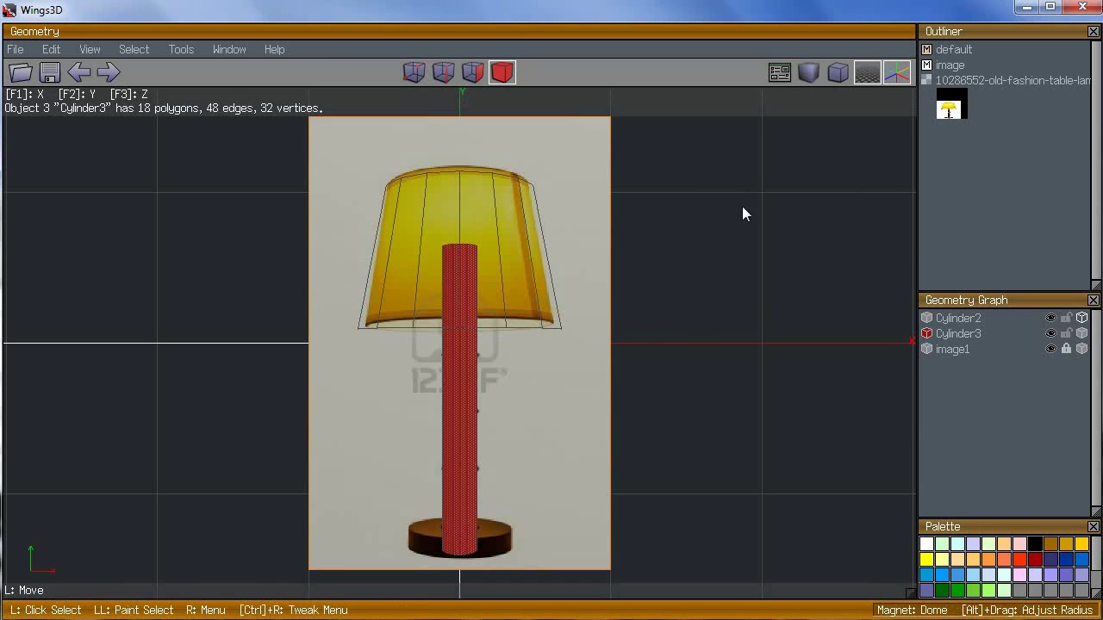
pyautogui.click(698, 319)
# Step: Move the top face of the stand down along Y by about 0.3 to shorten the stand
pyautogui.middleClick(698, 319)
pyautogui.click(687, 284)
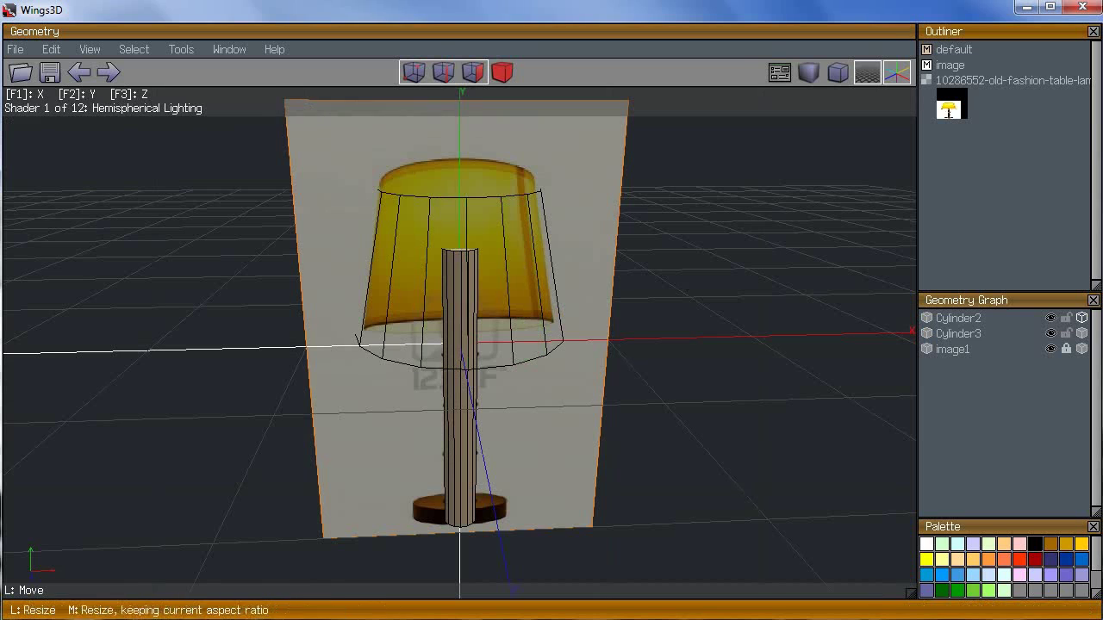
pyautogui.click(463, 249)
pyautogui.press('z')
pyautogui.rightClick(719, 321)
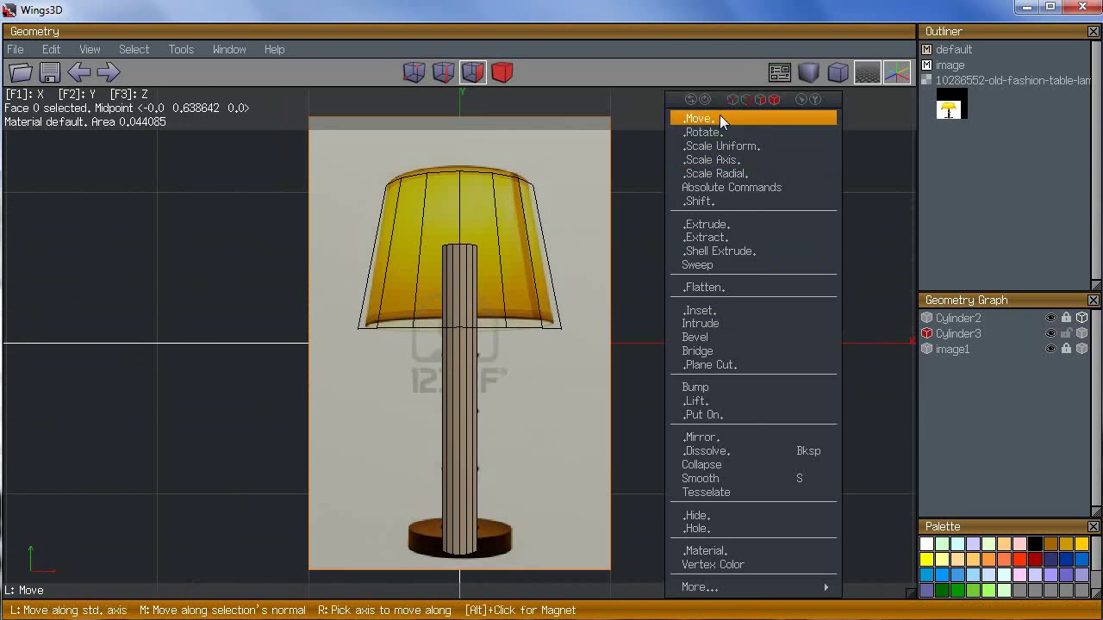
pyautogui.click(720, 116)
pyautogui.click(719, 159)
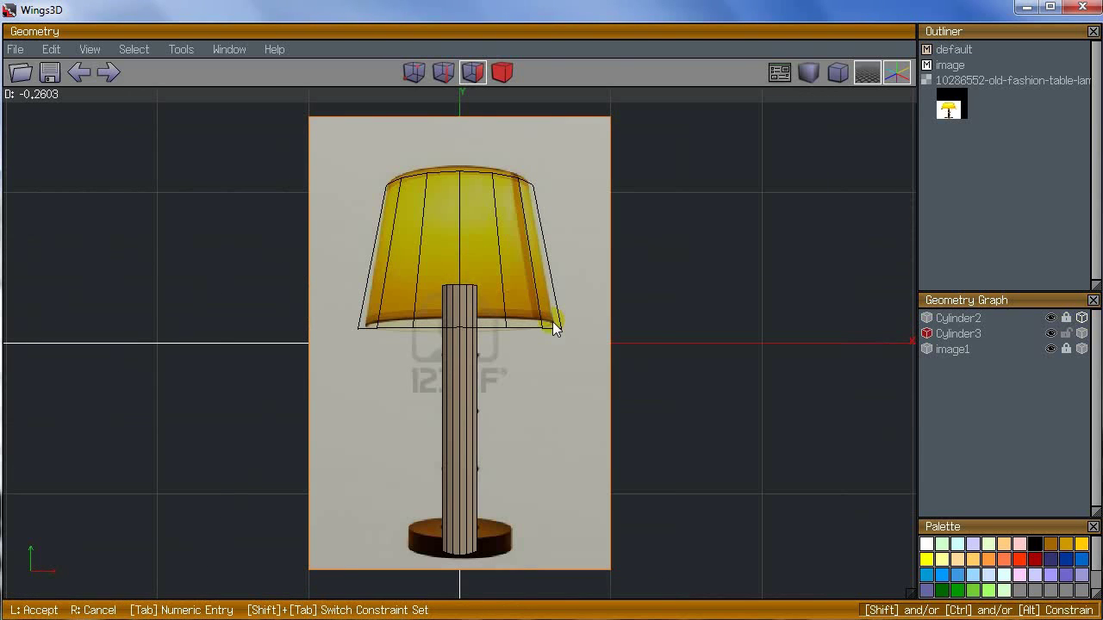
pyautogui.click(554, 328)
pyautogui.press('space')
pyautogui.click(460, 420)
pyautogui.press('space')
# Step: Inset the bottom face of the stand along its edges to place an edge loop at the height of the lamp base
pyautogui.middleClick(524, 489)
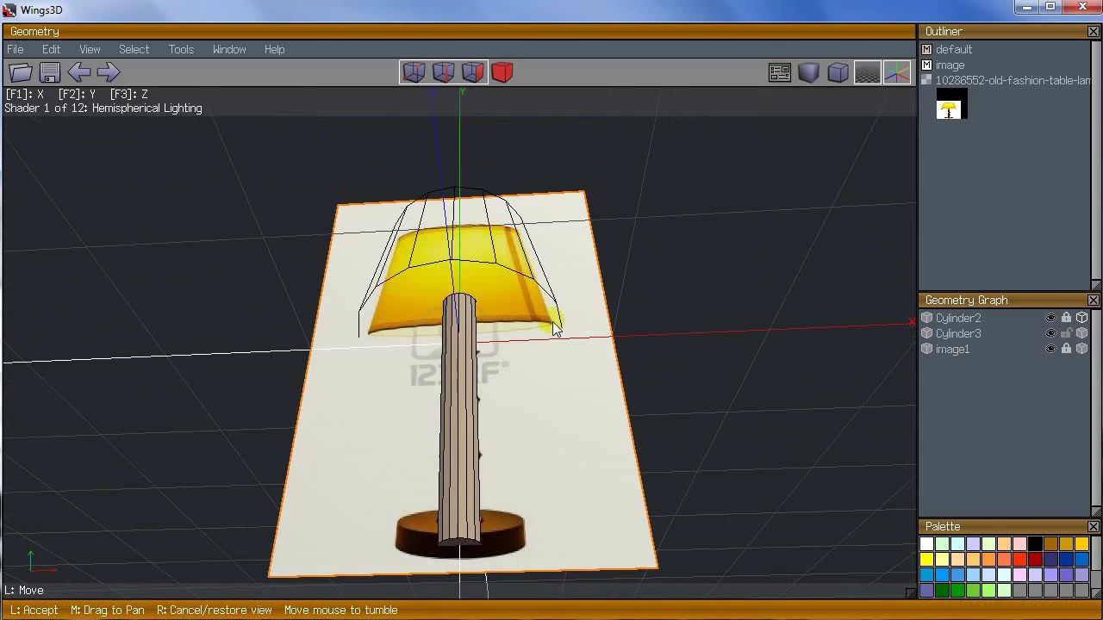
pyautogui.click(555, 331)
pyautogui.click(460, 544)
pyautogui.press('x')
pyautogui.press('z')
pyautogui.rightClick(619, 396)
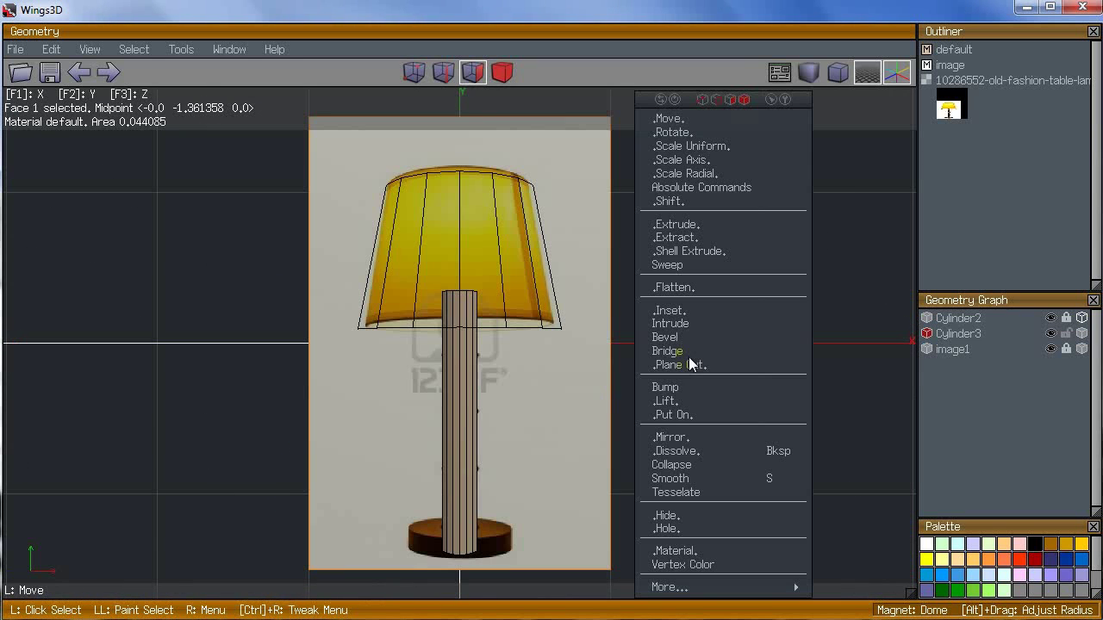
pyautogui.click(691, 311)
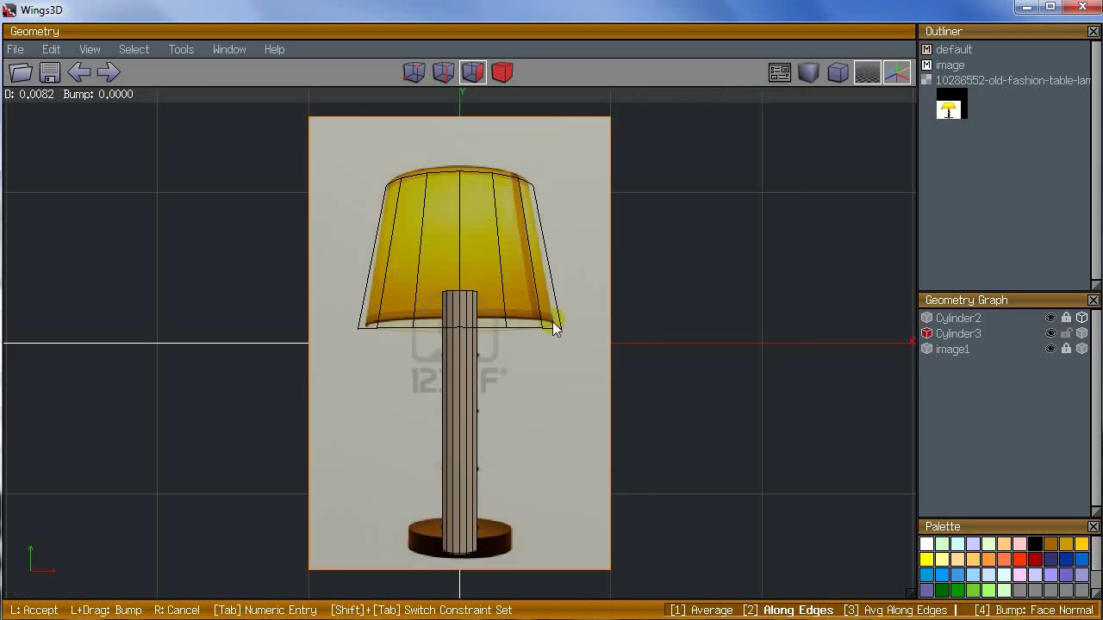
pyautogui.click(554, 327)
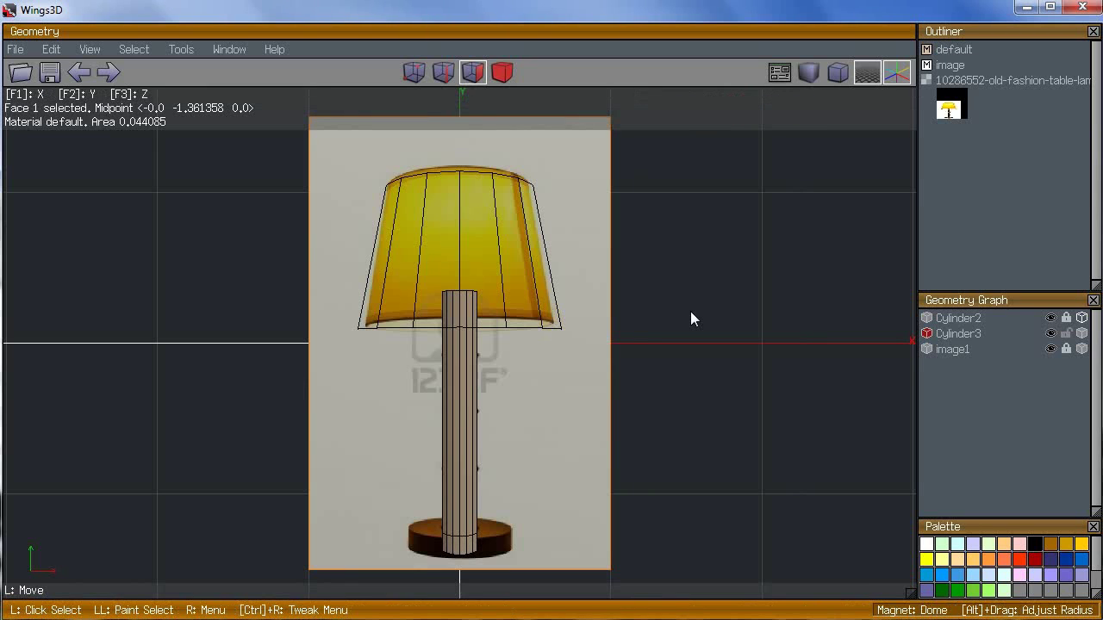
pyautogui.press('space')
# Step: Extrude the lowest ring of side faces along their region normal to form the wide round lamp base
pyautogui.click(467, 548)
pyautogui.press('g')
pyautogui.press('f')
pyautogui.rightClick(724, 316)
pyautogui.click(747, 231)
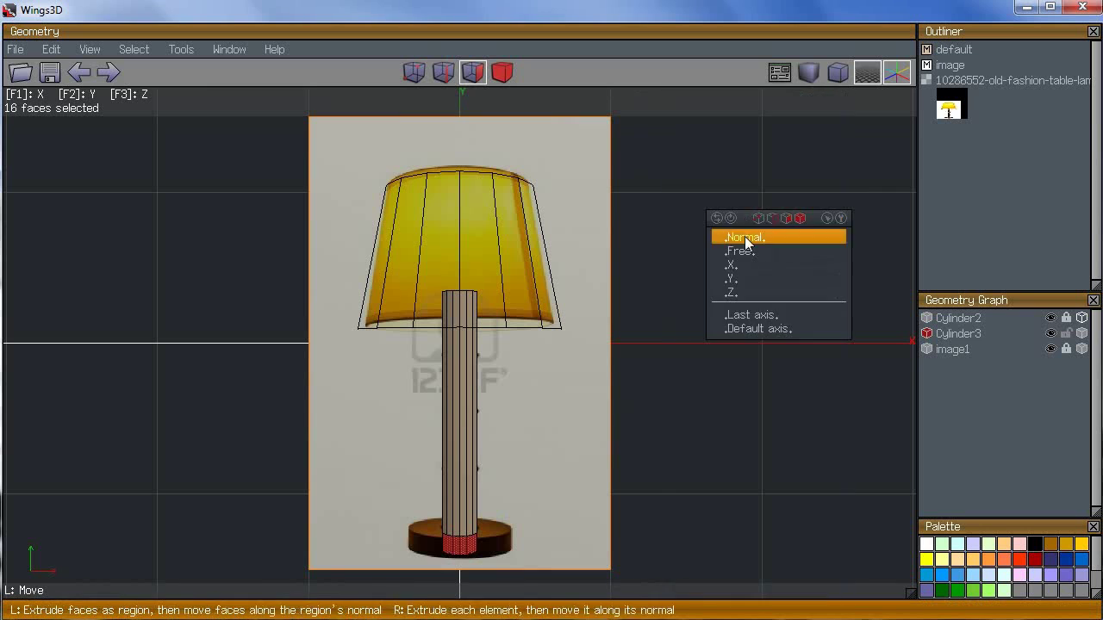
pyautogui.click(745, 239)
pyautogui.click(554, 327)
pyautogui.press('space')
# Step: Cut the stand's vertical edges into 4 equal parts and connect the new vertices into horizontal loops
pyautogui.press('e')
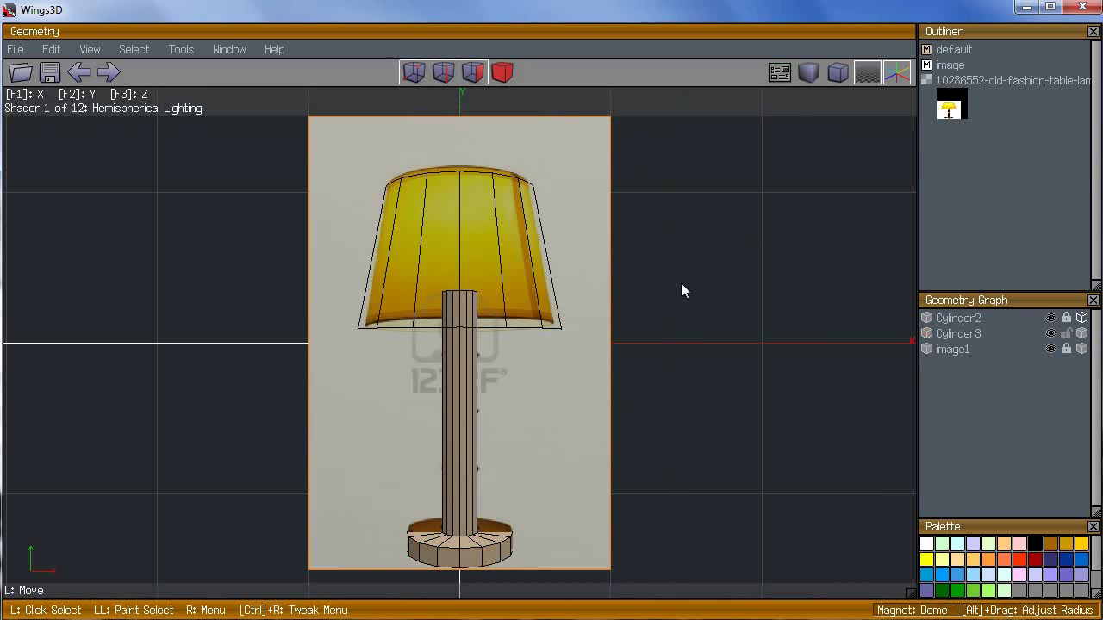
pyautogui.click(469, 459)
pyautogui.press('g')
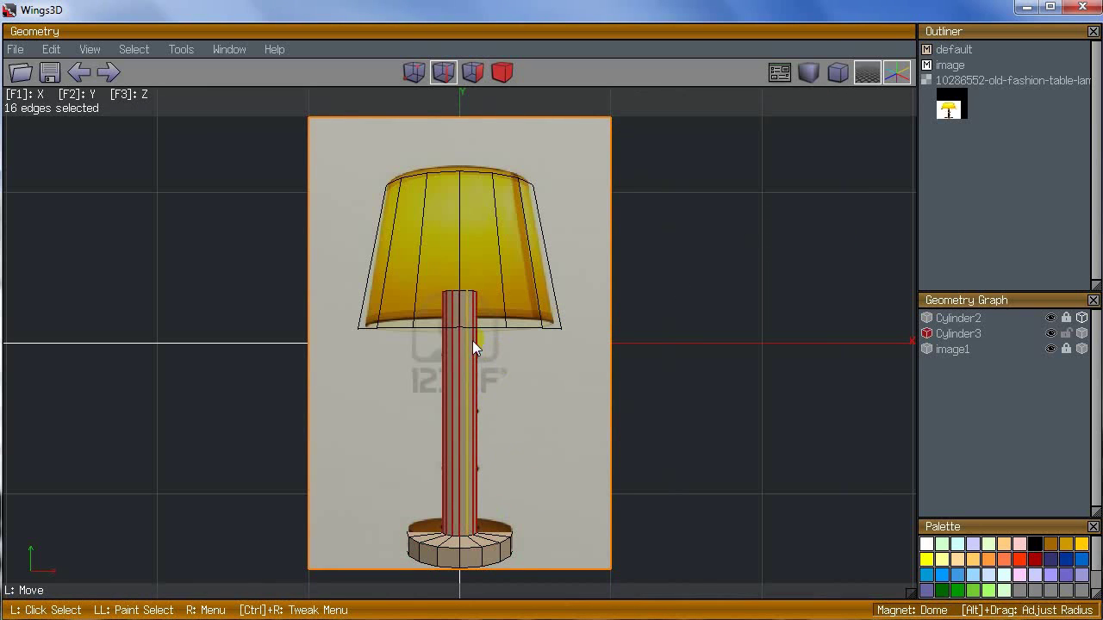
pyautogui.rightClick(550, 440)
pyautogui.click(667, 371)
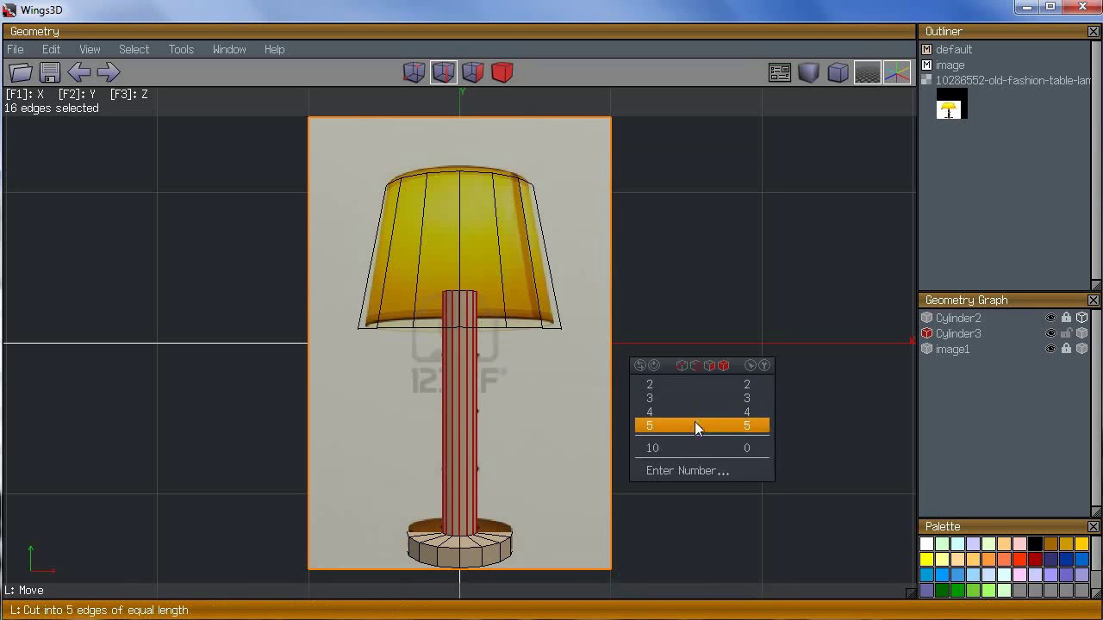
pyautogui.click(652, 413)
pyautogui.rightClick(698, 347)
pyautogui.click(698, 398)
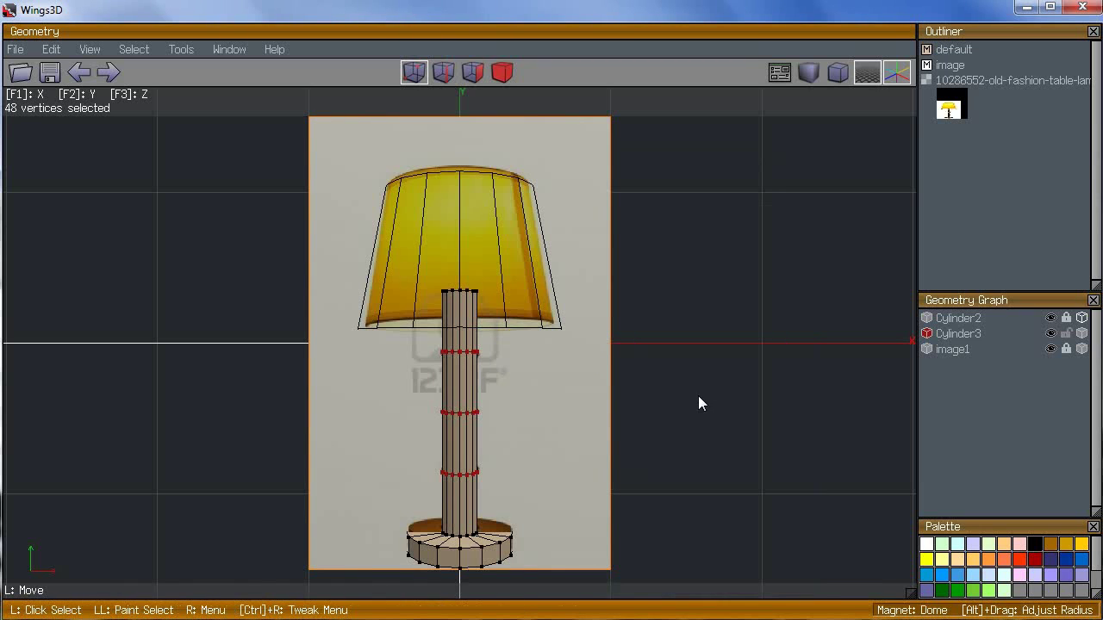
pyautogui.press('space')
# Step: Select the vertical edges of all four stand segments and connect them at their midpoints
pyautogui.press('e')
pyautogui.click(460, 450)
pyautogui.press('g')
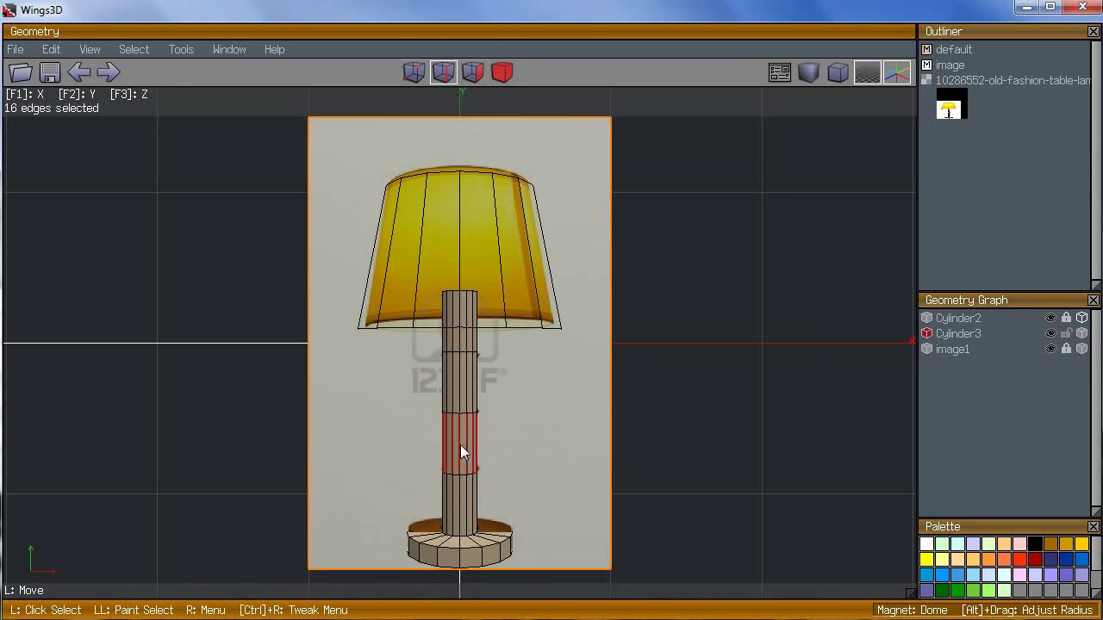
pyautogui.click(458, 379)
pyautogui.press('g')
pyautogui.click(468, 502)
pyautogui.press('g')
pyautogui.click(466, 323)
pyautogui.press('g')
pyautogui.rightClick(704, 404)
pyautogui.click(706, 394)
# Step: Scale the four new midpoint edge loops uniformly to about 38% to narrow the stand between its bulges
pyautogui.rightClick(705, 394)
pyautogui.click(700, 207)
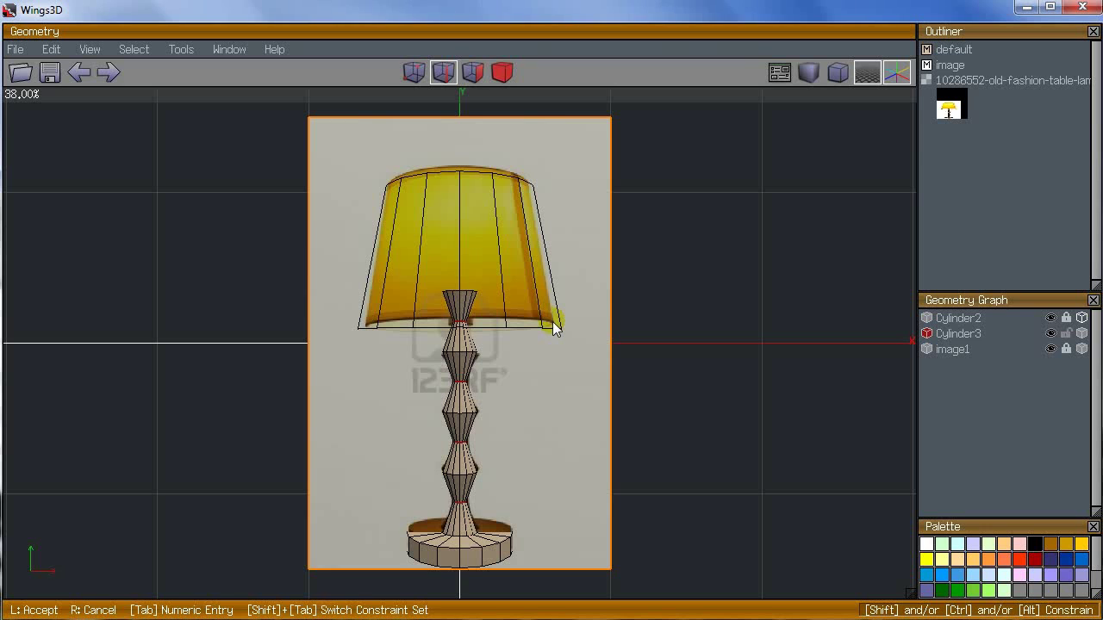
pyautogui.click(554, 328)
# Step: Bevel the four narrow edge loops of the stand by about 0.03
pyautogui.scroll(2, 645, 371)
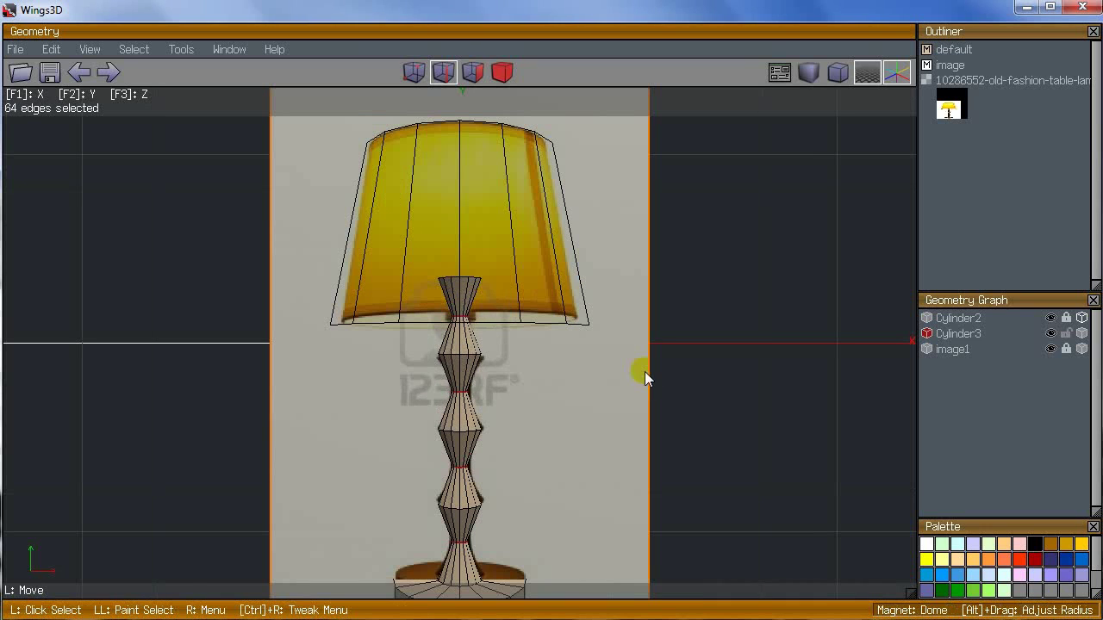
pyautogui.rightClick(644, 372)
pyautogui.click(682, 411)
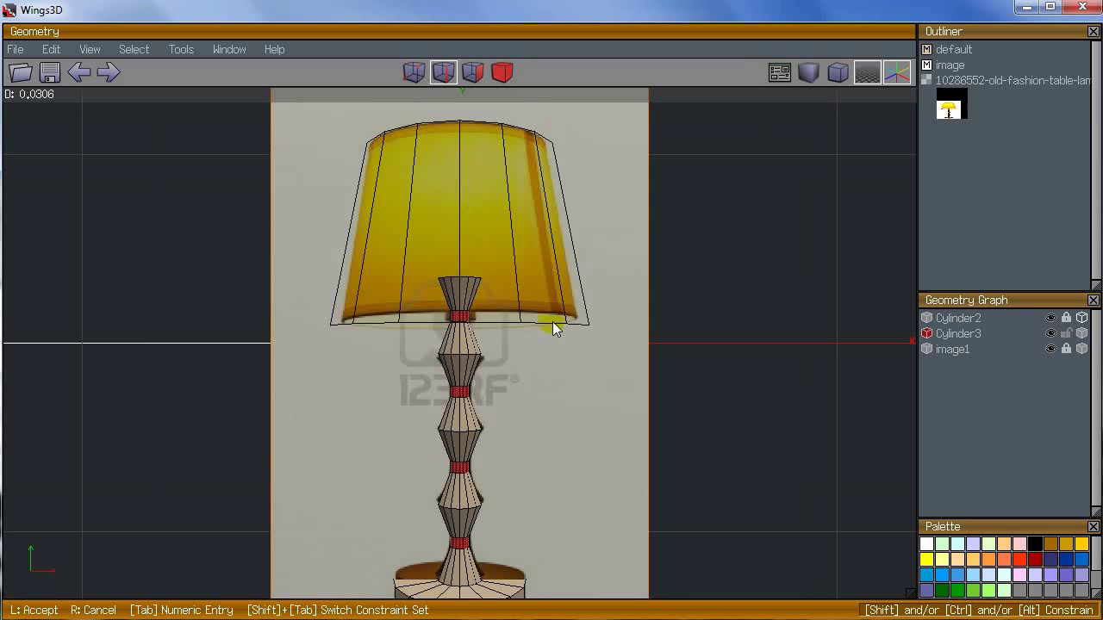
pyautogui.click(554, 328)
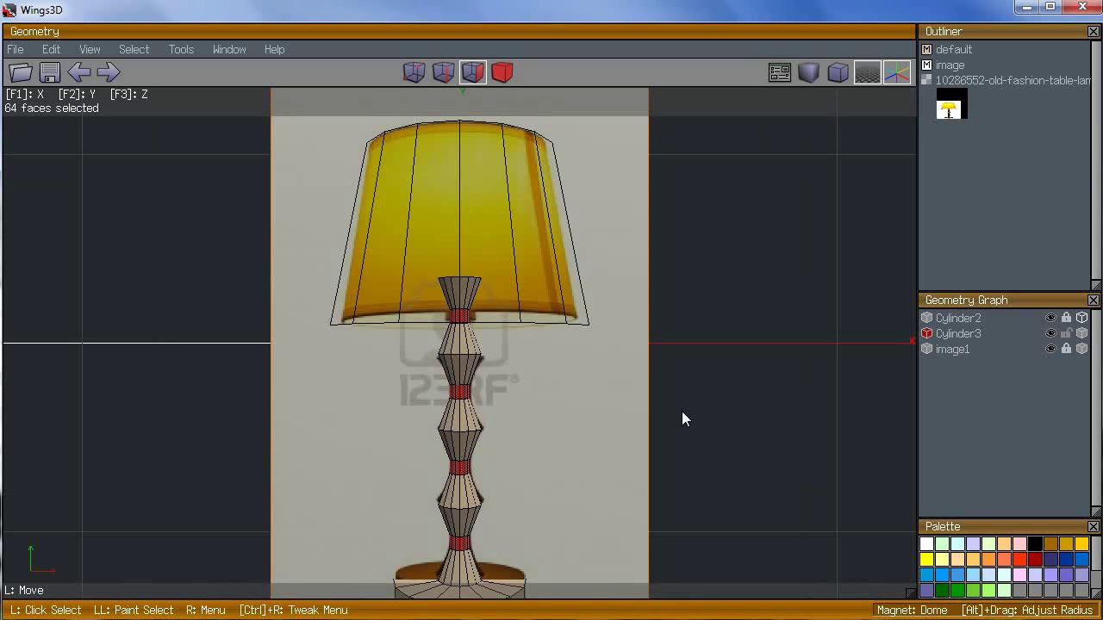
# Step: Bevel the three widest edge loops of the stand by a very small amount
pyautogui.press('space')
pyautogui.click(464, 353)
pyautogui.click(471, 506)
pyautogui.press('g')
pyautogui.rightClick(719, 343)
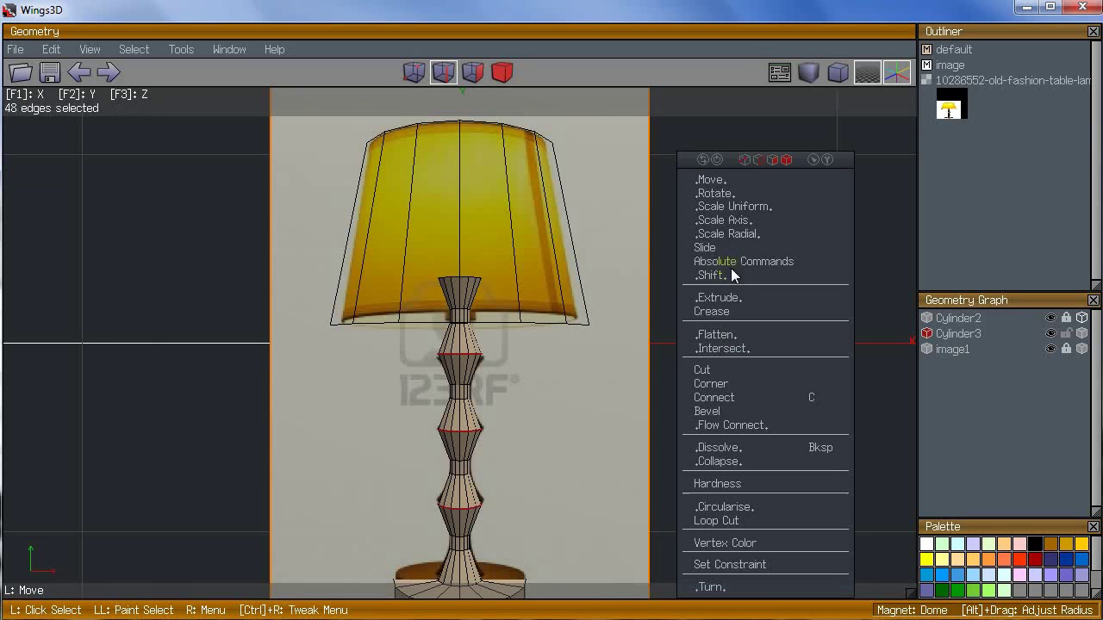
pyautogui.click(724, 426)
pyautogui.click(735, 368)
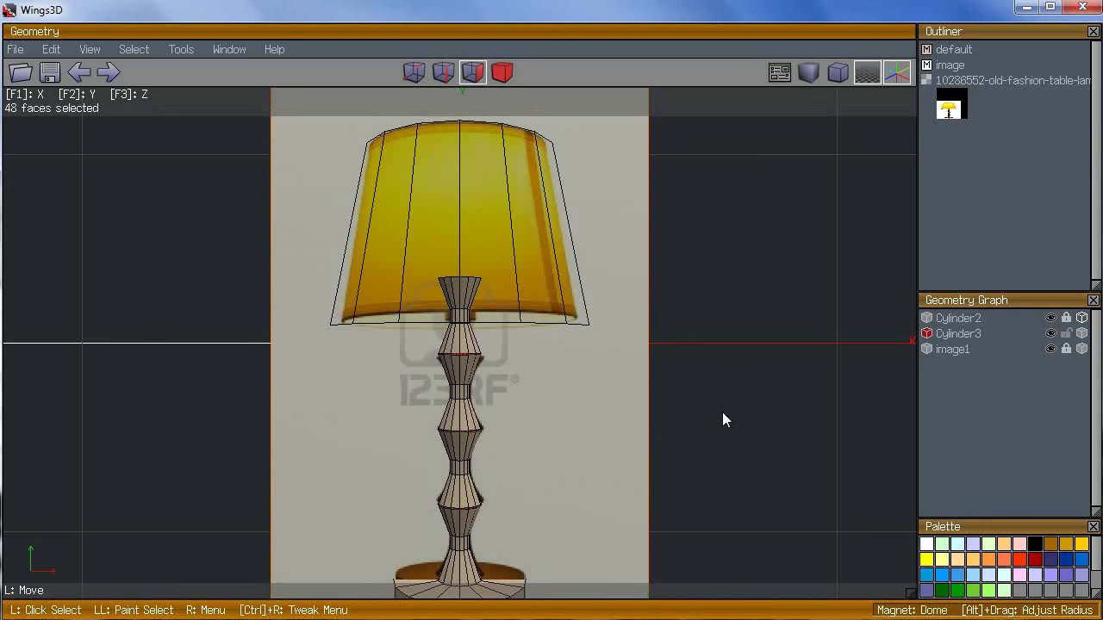
# Step: Return the lampshade to shaded display and unlock it for editing
pyautogui.press('Tab')
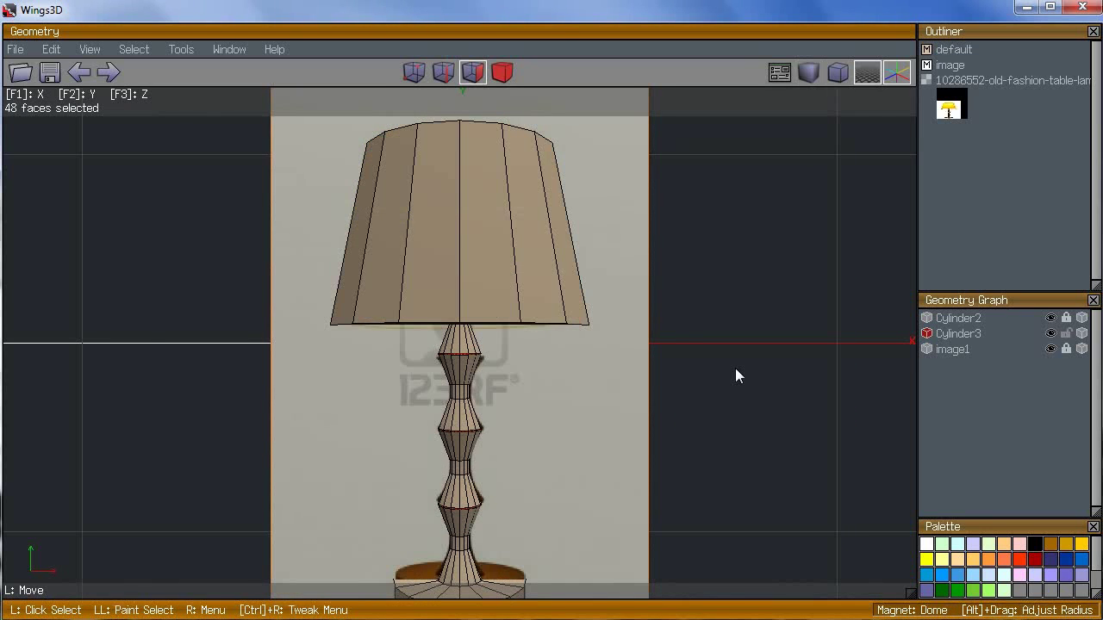
pyautogui.press('space')
pyautogui.moveTo(614, 373); pyautogui.dragTo(476, 200, button='middle')
pyautogui.click(1066, 318)
# Step: Inset the lampshade's top and bottom cap faces together by a small amount
pyautogui.click(506, 319)
pyautogui.rightClick(666, 371)
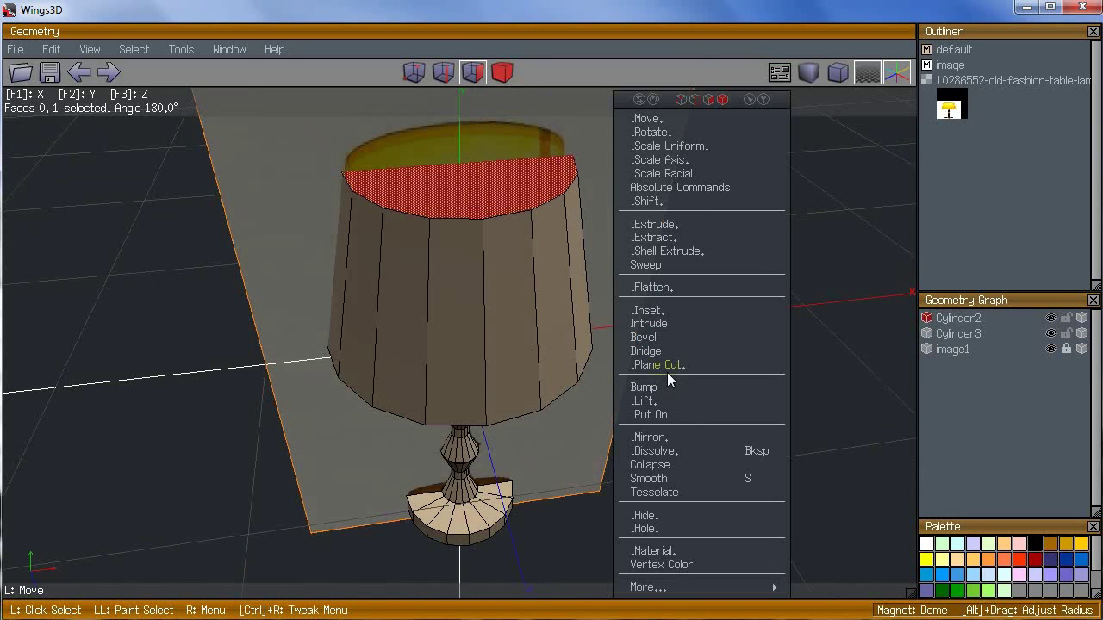
pyautogui.click(659, 309)
pyautogui.middleClick(552, 321)
pyautogui.click(552, 322)
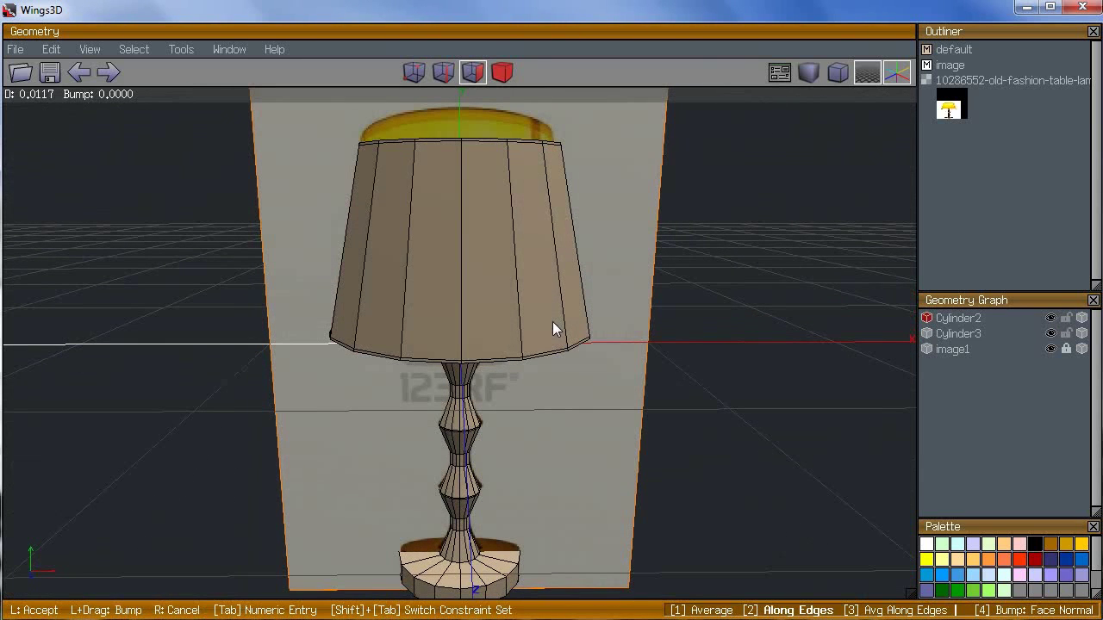
pyautogui.click(553, 321)
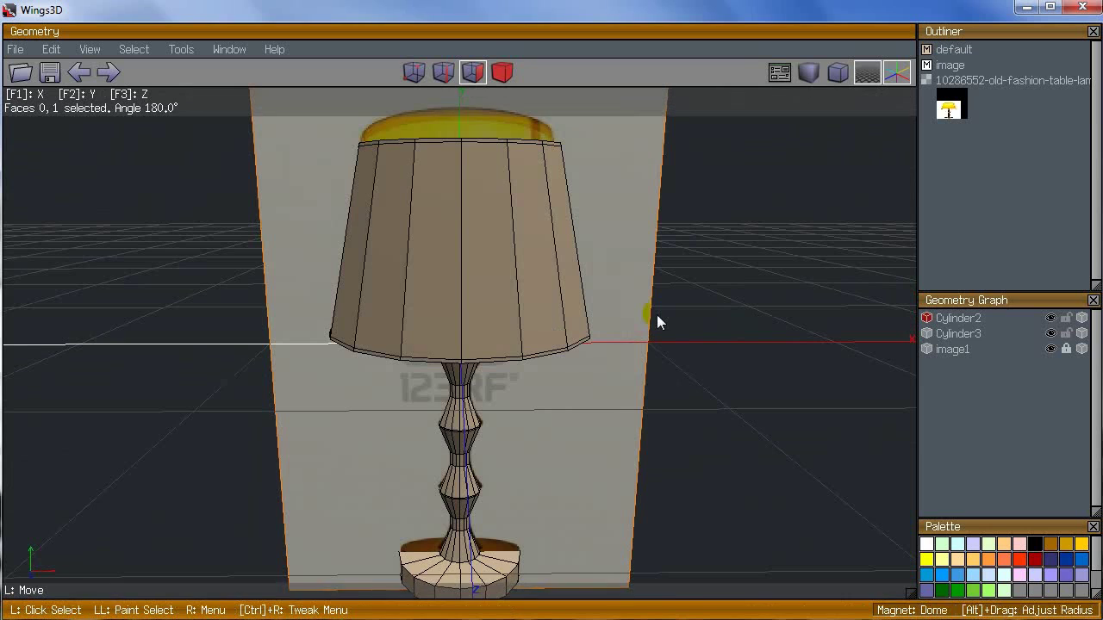
# Step: Intrude the lampshade's top and bottom cap faces by 0.001 to hollow out the shade
pyautogui.middleClick(657, 315)
pyautogui.click(553, 322)
pyautogui.rightClick(741, 271)
pyautogui.click(734, 327)
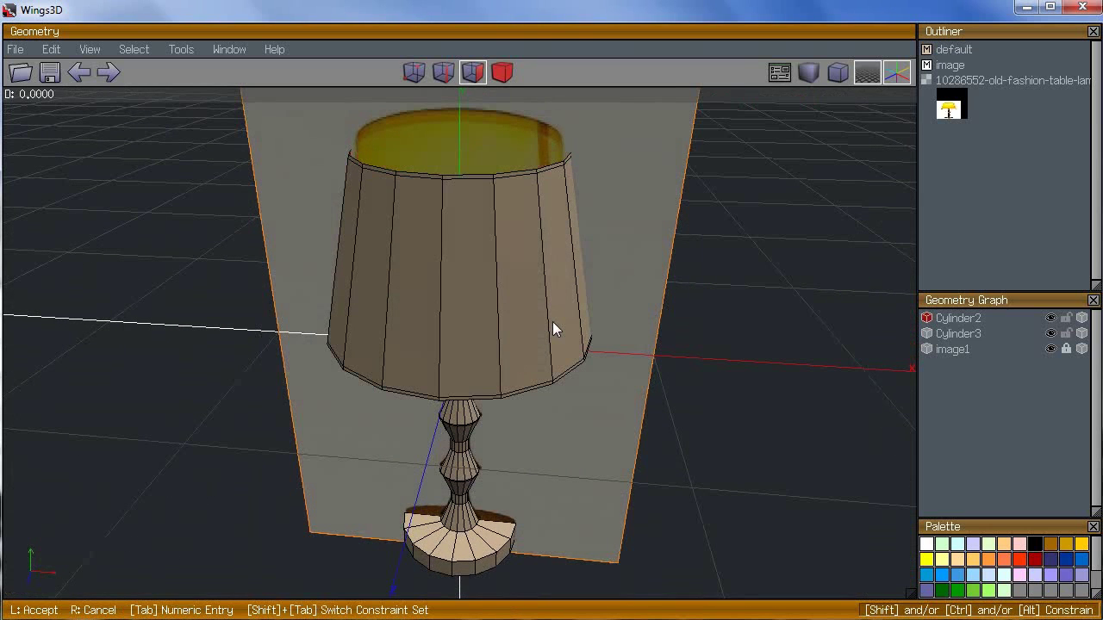
pyautogui.press('Tab')
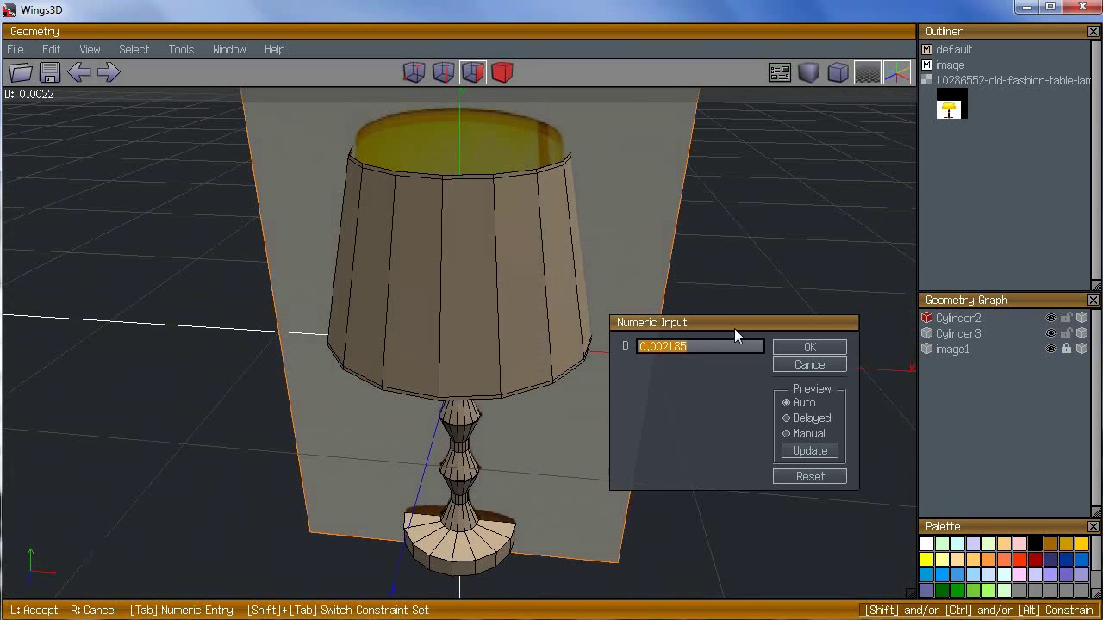
pyautogui.write('0.001')
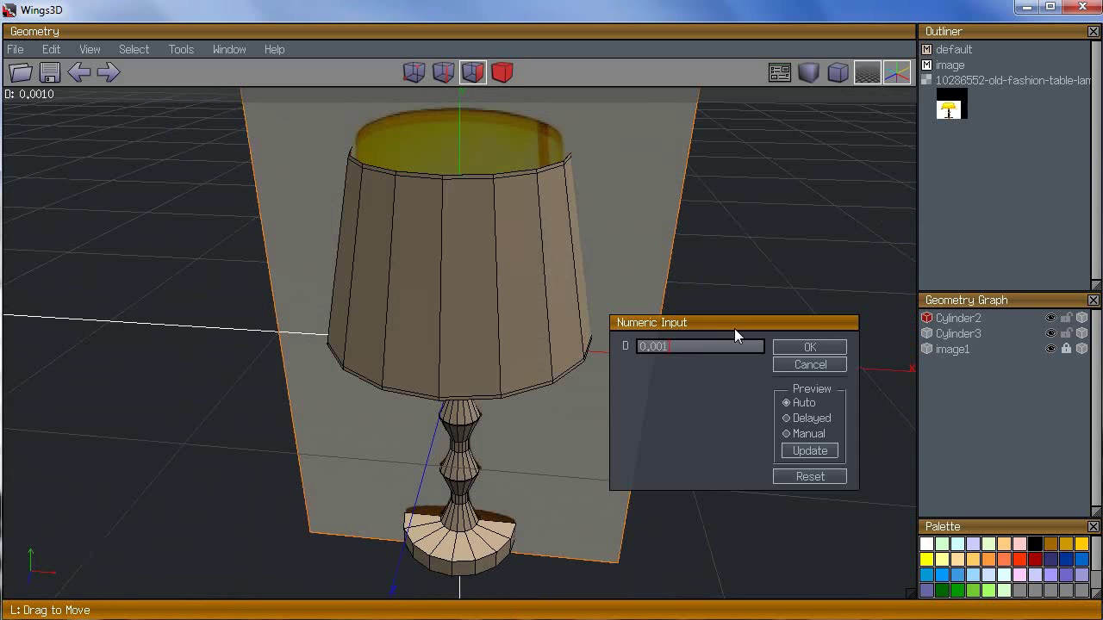
pyautogui.press('Return')
# Step: Extrude the ring of narrow faces inside the lampshade's top rim along their normals by about 0.016 to thicken the rim
pyautogui.middleClick(735, 329)
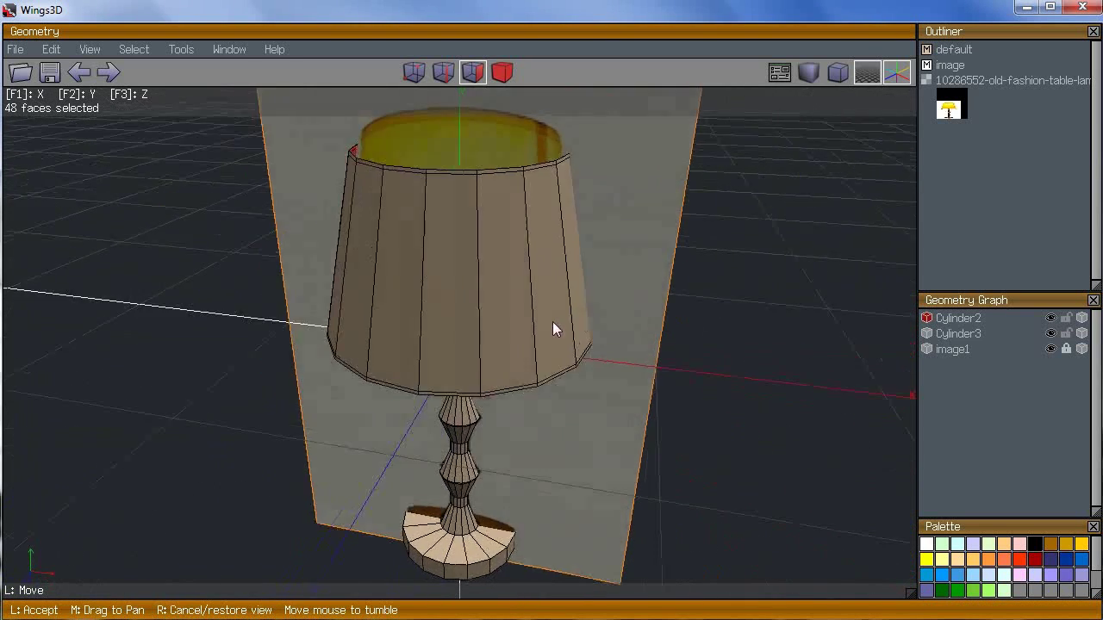
pyautogui.click(552, 322)
pyautogui.press('space')
pyautogui.click(370, 148)
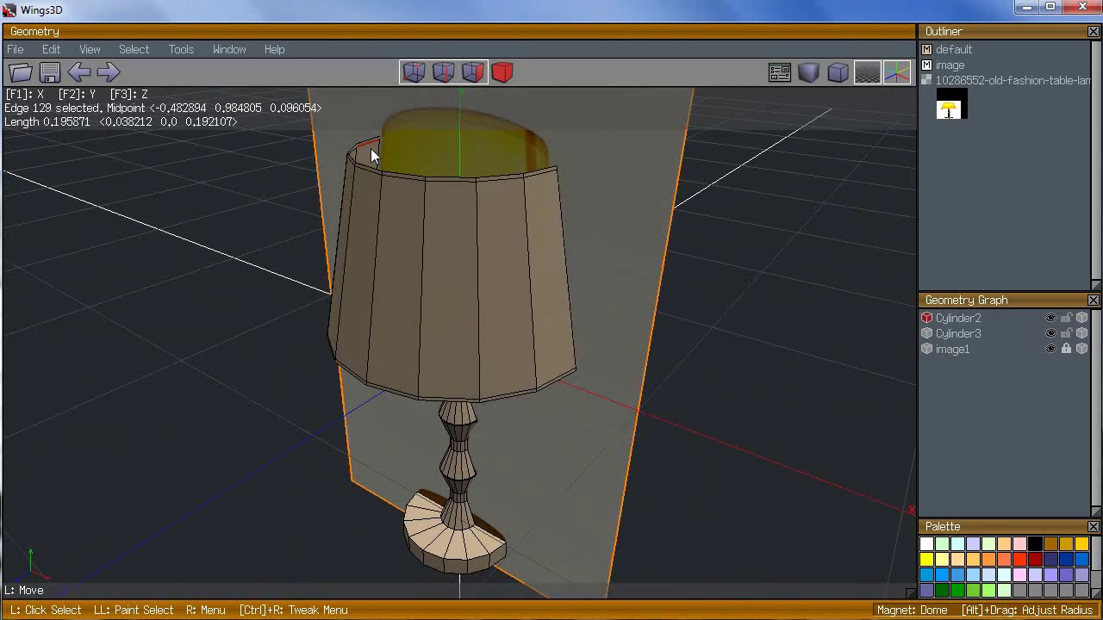
pyautogui.click(89, 49)
pyautogui.click(130, 322)
pyautogui.middleClick(292, 347)
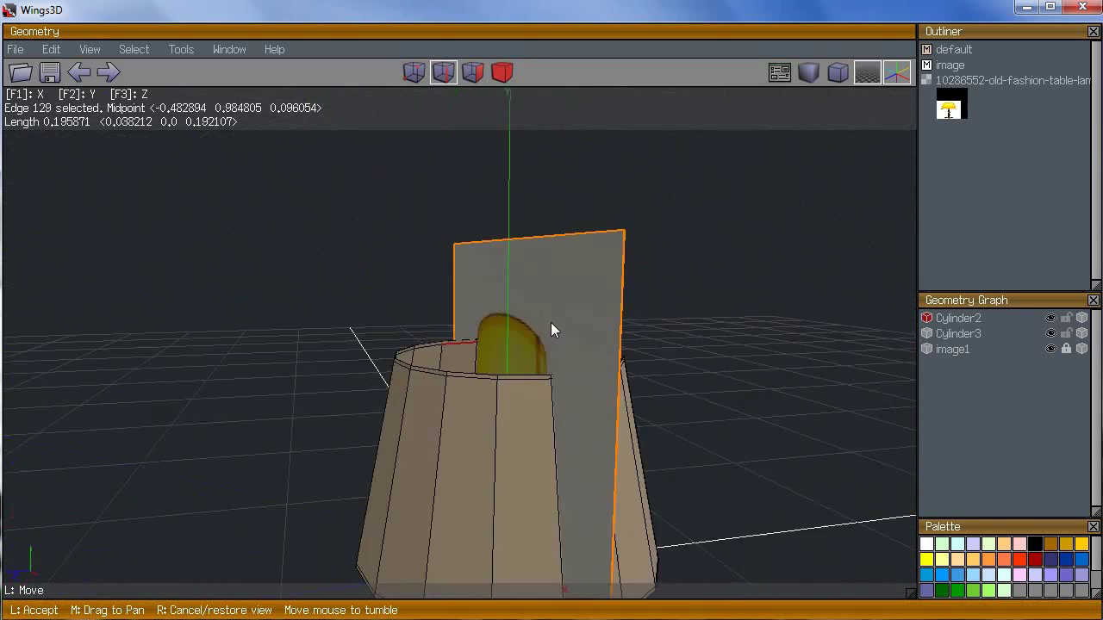
pyautogui.click(552, 322)
pyautogui.press('space')
pyautogui.click(410, 347)
pyautogui.press('g')
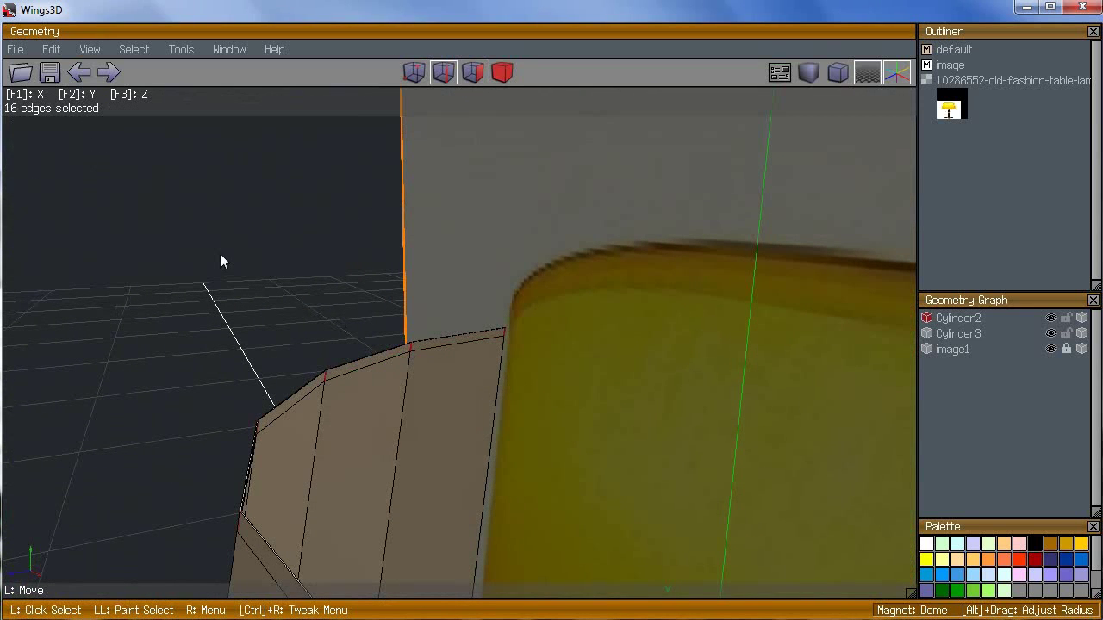
pyautogui.press('f')
pyautogui.rightClick(234, 231)
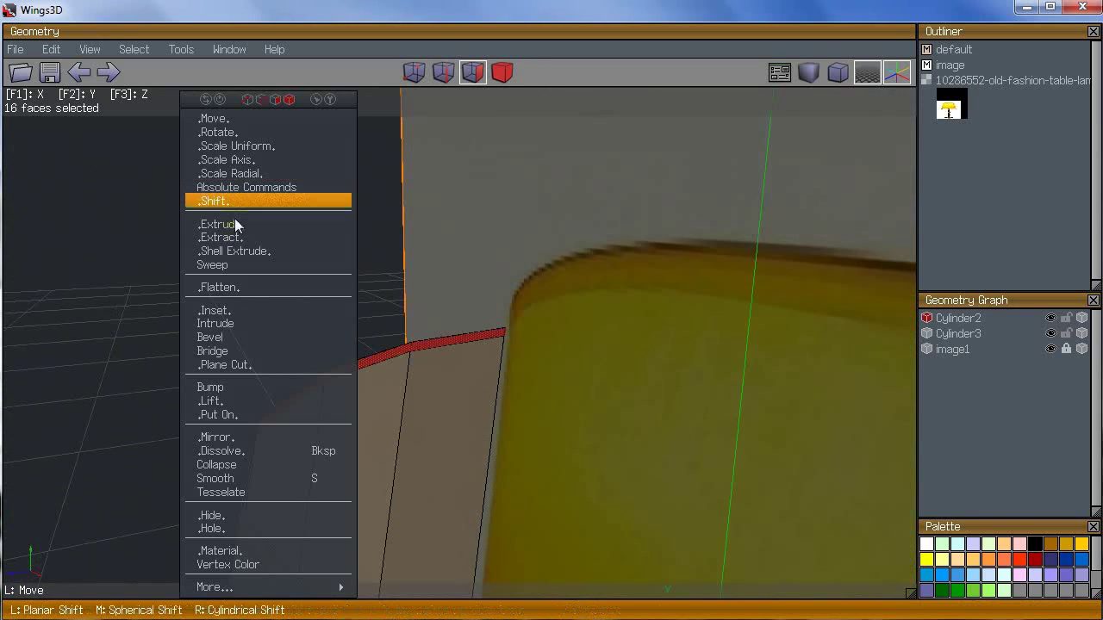
pyautogui.click(222, 224)
pyautogui.click(247, 238)
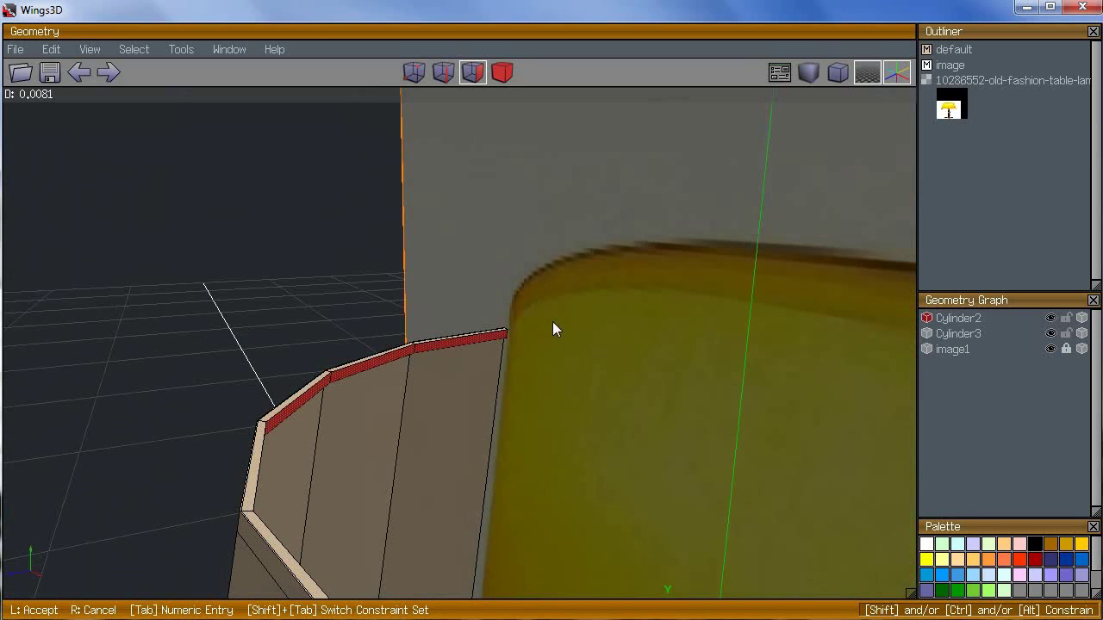
pyautogui.middleClick(552, 322)
pyautogui.click(552, 321)
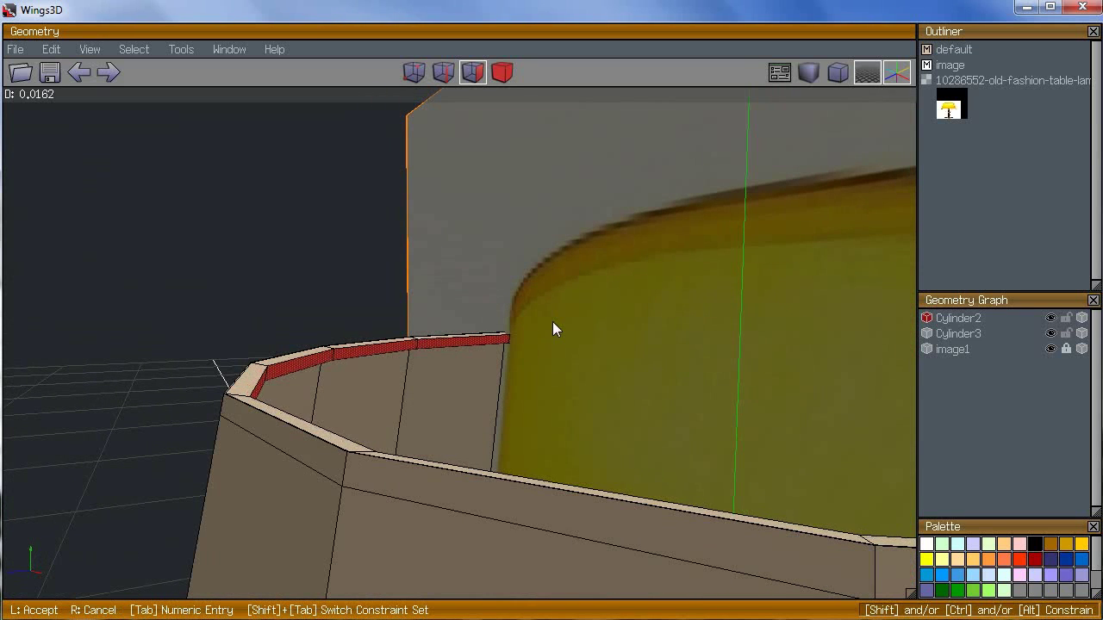
pyautogui.click(243, 234)
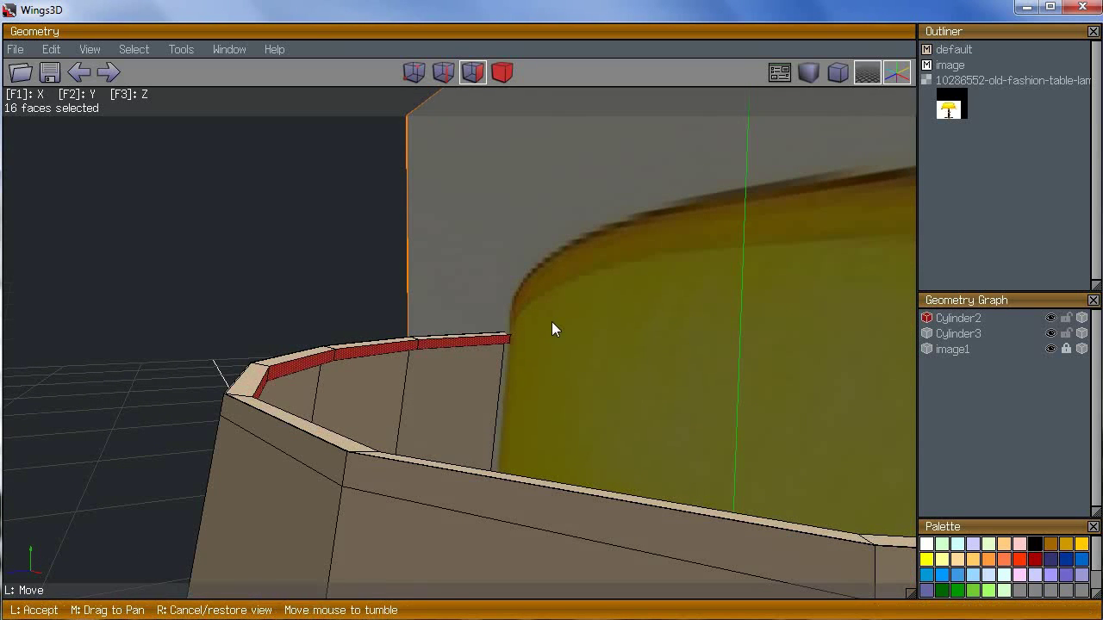
# Step: Slide the edge loop on top of the lampshade's upper rim about 45% inward, to the middle of the rim
pyautogui.middleClick(222, 238)
pyautogui.click(553, 321)
pyautogui.press('space')
pyautogui.click(223, 402)
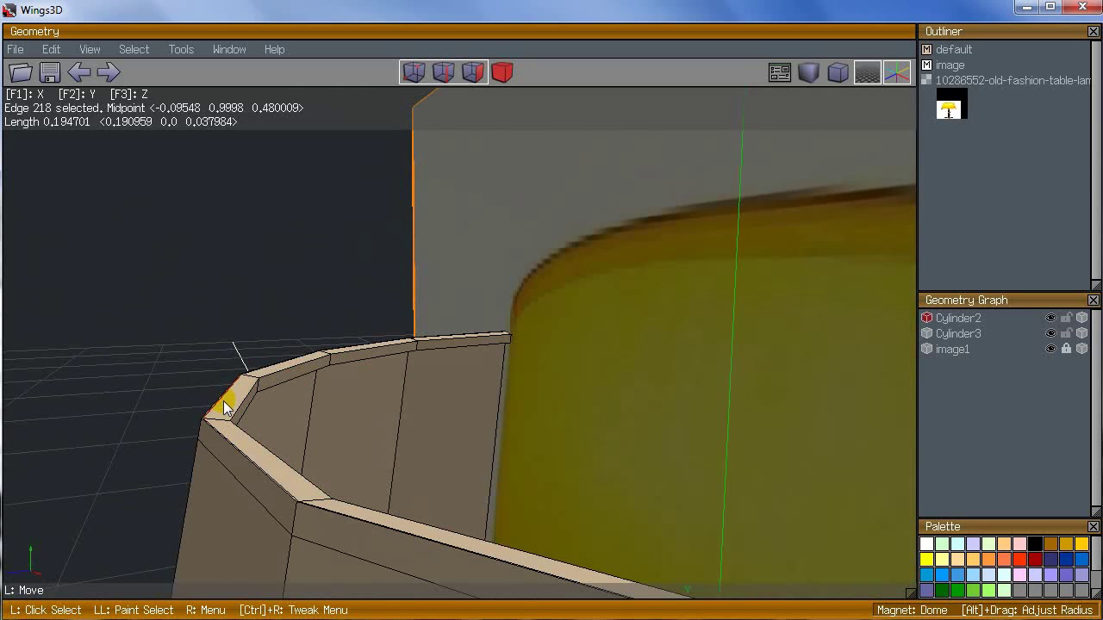
pyautogui.press('l')
pyautogui.rightClick(223, 402)
pyautogui.click(211, 247)
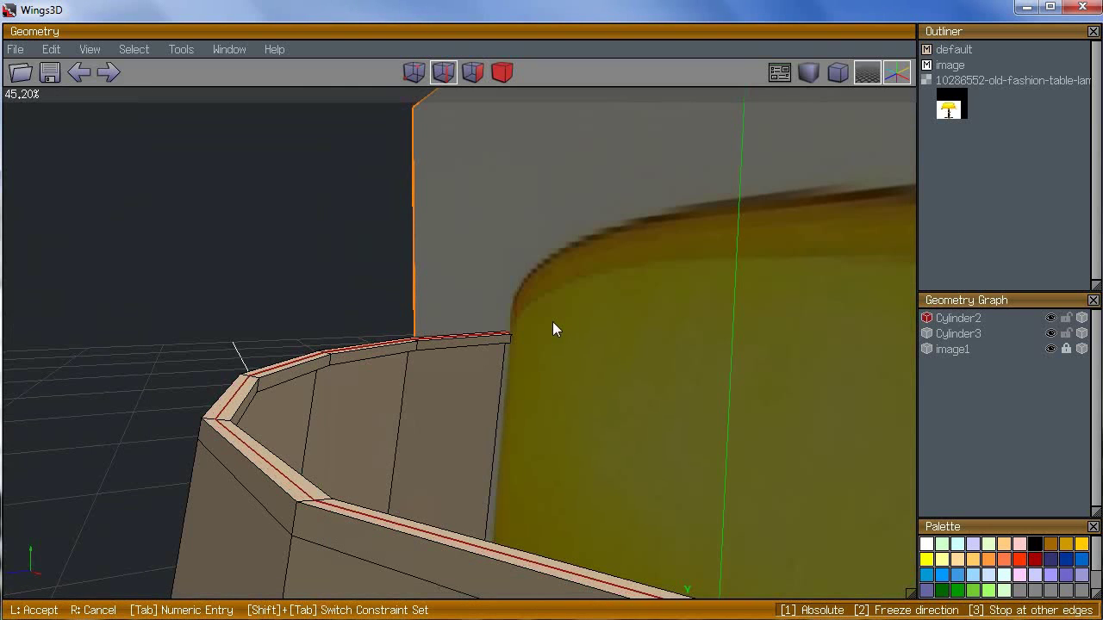
pyautogui.click(553, 323)
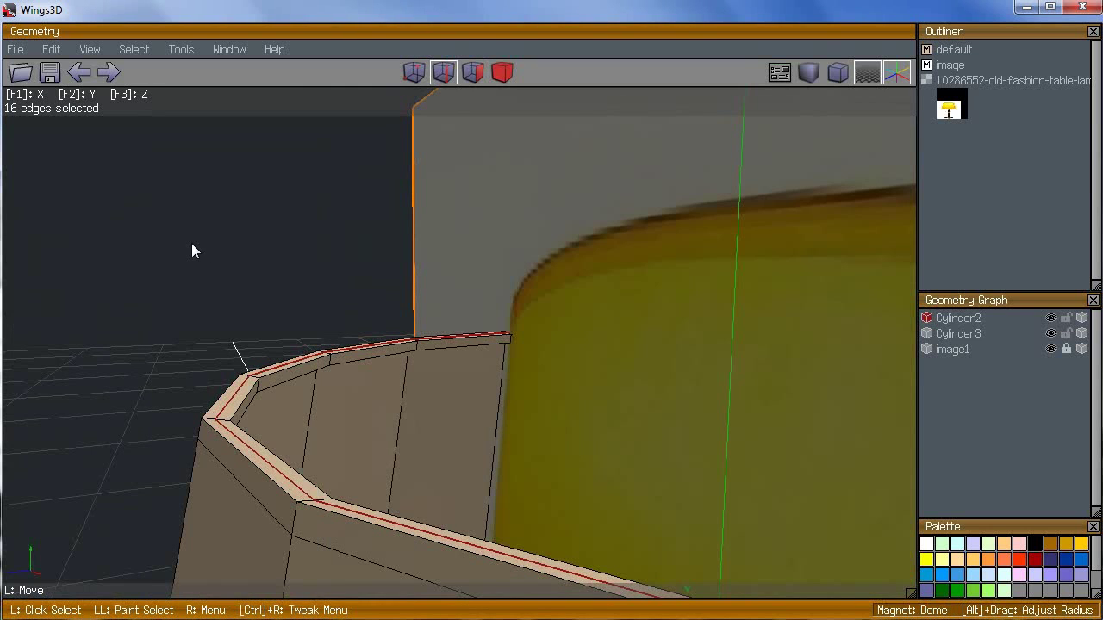
# Step: Move the middle edge loop on top of the upper rim outward along its normal by about 0.005
pyautogui.rightClick(192, 243)
pyautogui.click(188, 181)
pyautogui.click(204, 191)
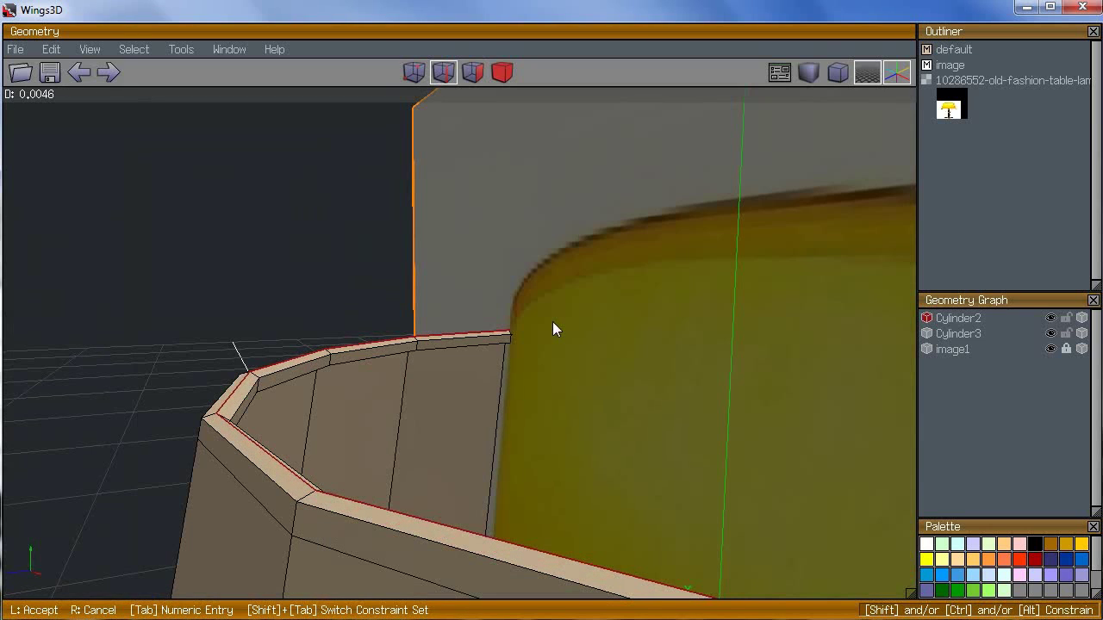
pyautogui.press('Tab')
pyautogui.press('Return')
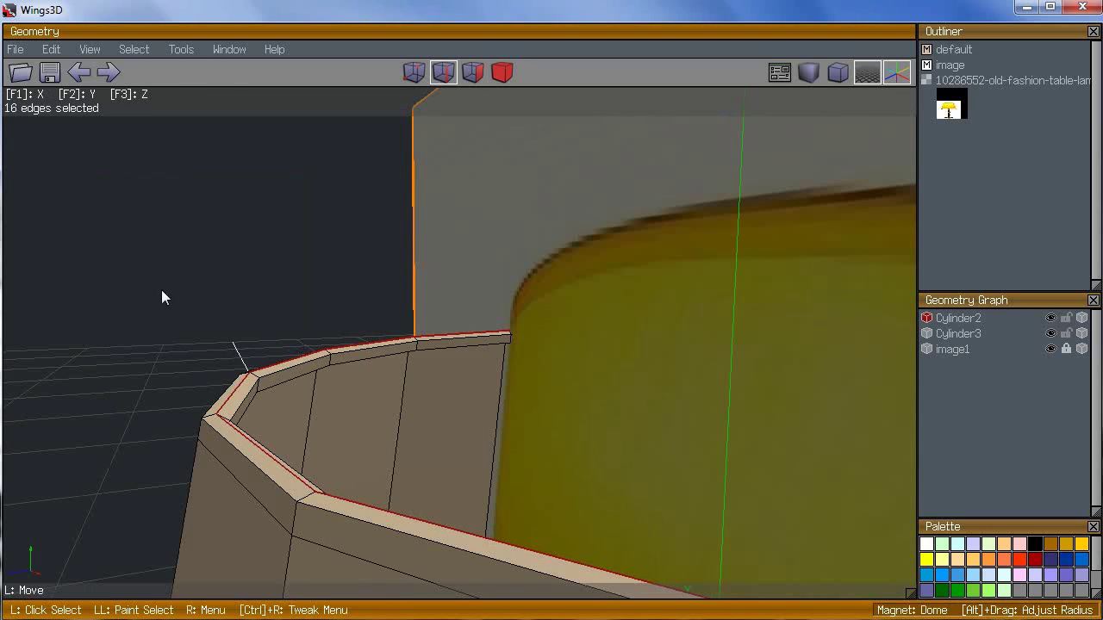
# Step: Push the midpoint edge loop on the outer side of the upper rim slightly outward along its normal
pyautogui.rightClick(125, 252)
pyautogui.click(112, 178)
pyautogui.click(129, 189)
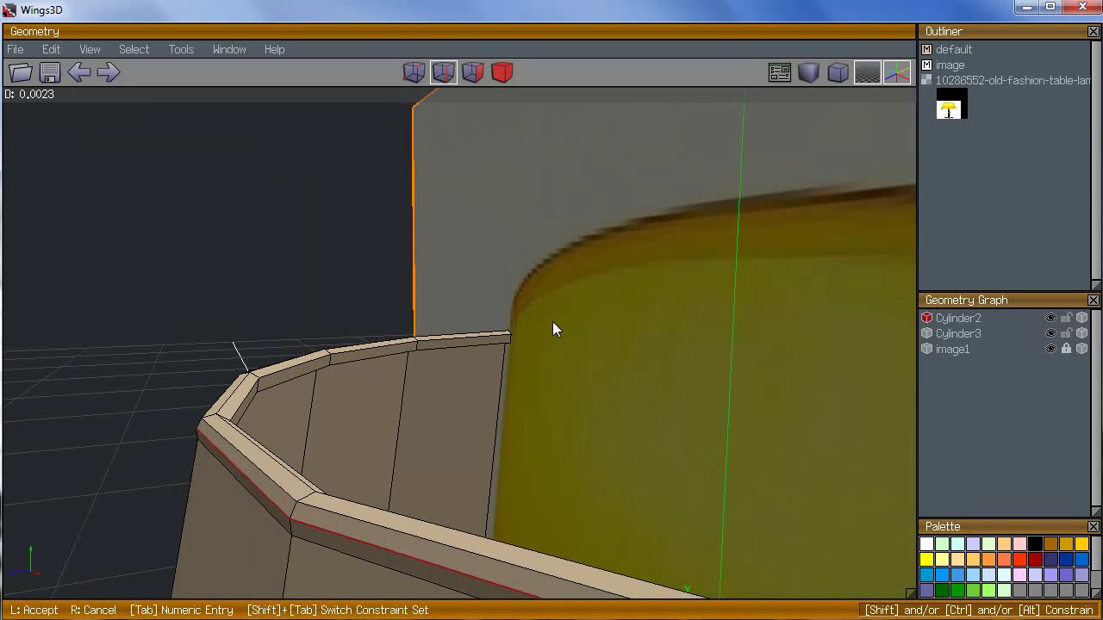
pyautogui.press('Tab')
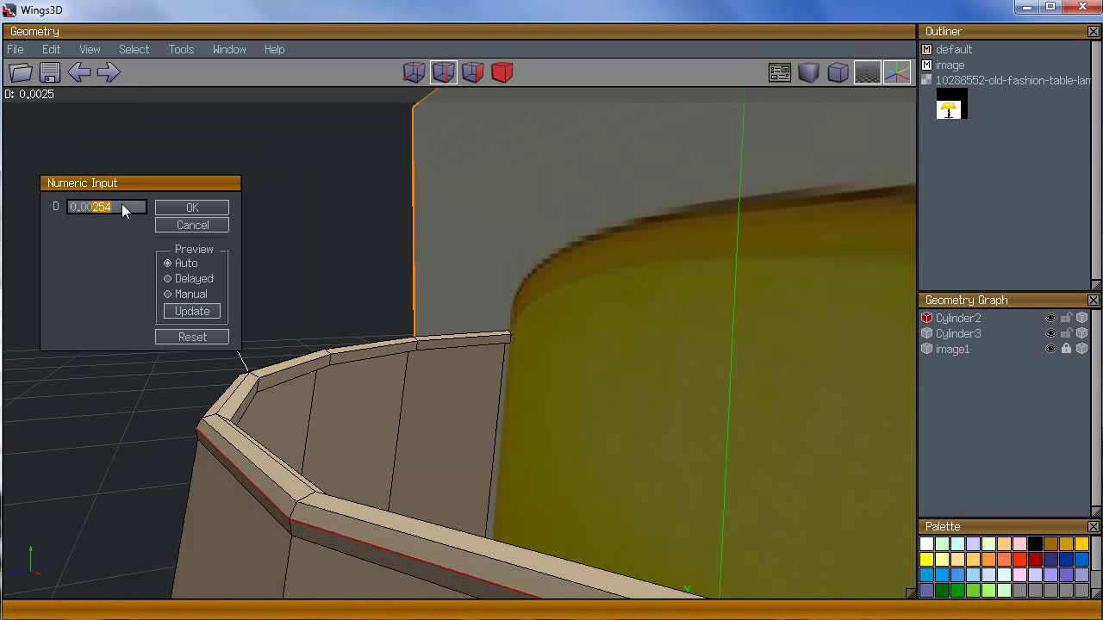
pyautogui.press('Return')
# Step: Add a midpoint edge loop around the inner side of the upper rim and move it slightly along its normal
pyautogui.press('space')
pyautogui.click(259, 387)
pyautogui.press('l')
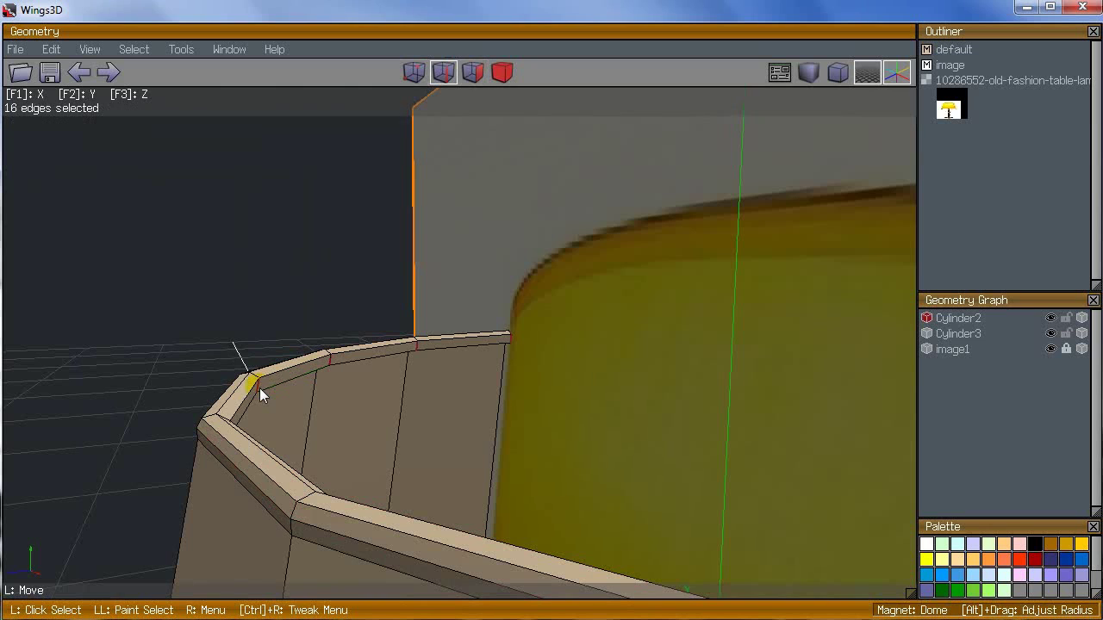
pyautogui.press('space')
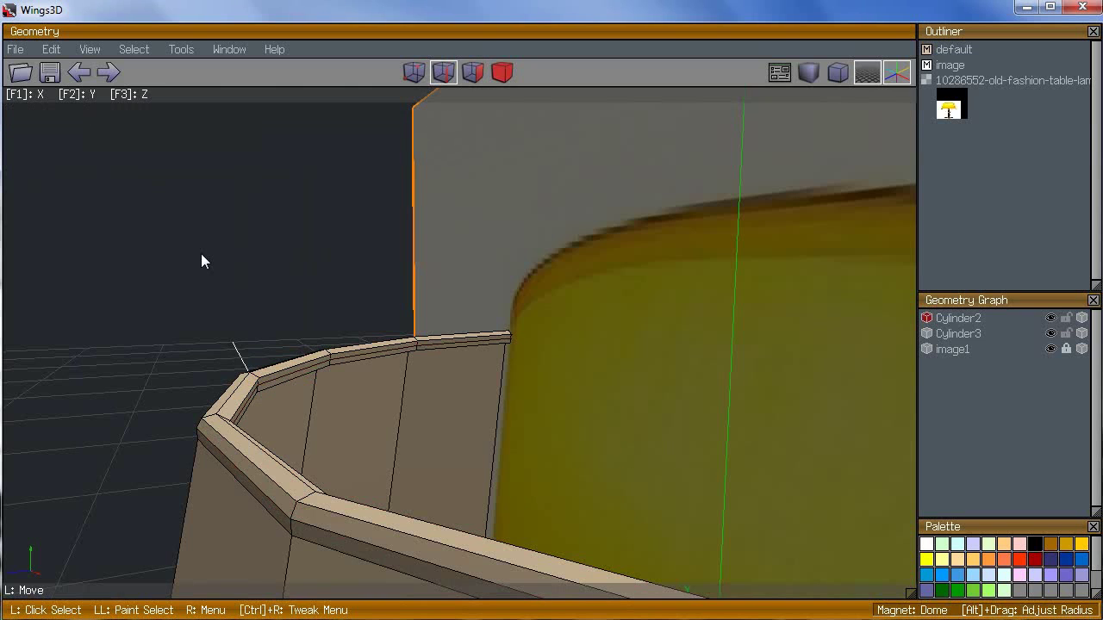
pyautogui.hotkey('ctrl', 'z')
pyautogui.rightClick(201, 261)
pyautogui.click(198, 190)
pyautogui.click(207, 195)
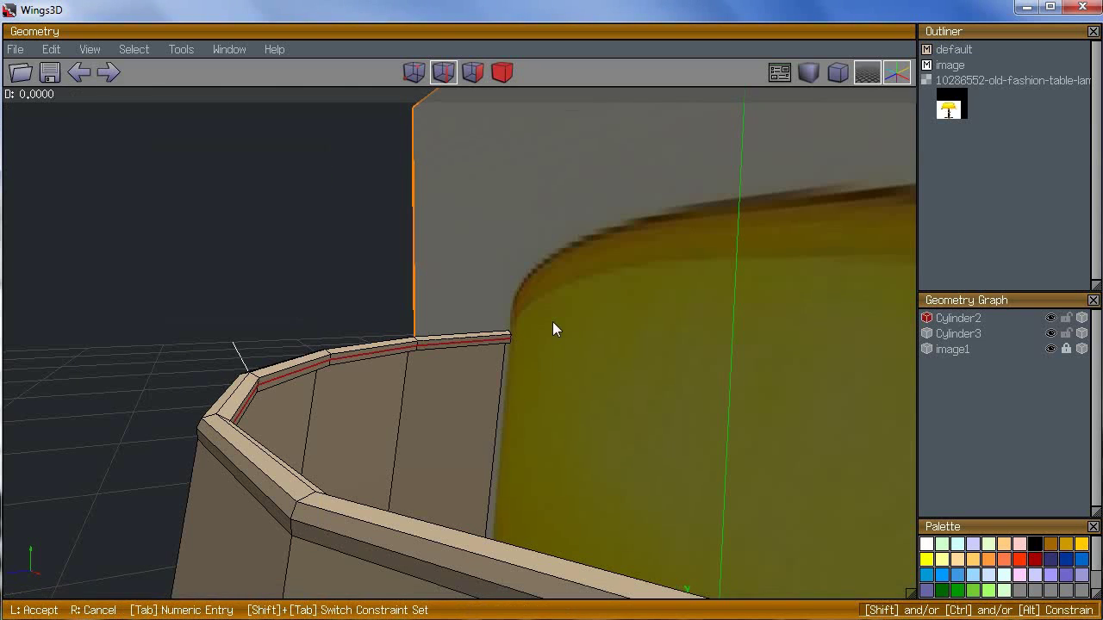
pyautogui.press('Tab')
pyautogui.press('End')
pyautogui.press('BackSpace')
pyautogui.press('BackSpace')
pyautogui.write('2')
pyautogui.press('Return')
# Step: Extrude the ring of narrow faces inside the lampshade's bottom rim along their normals by about 0.02 to thicken it
pyautogui.press('space')
pyautogui.press('Tab')
pyautogui.middleClick(208, 206)
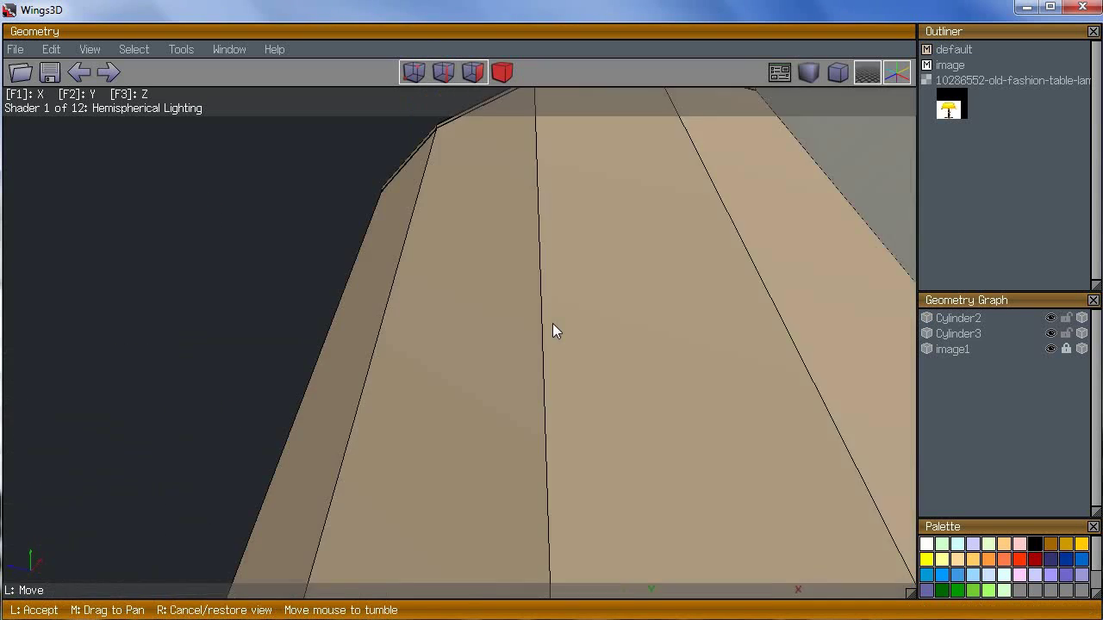
pyautogui.click(553, 322)
pyautogui.click(9, 577)
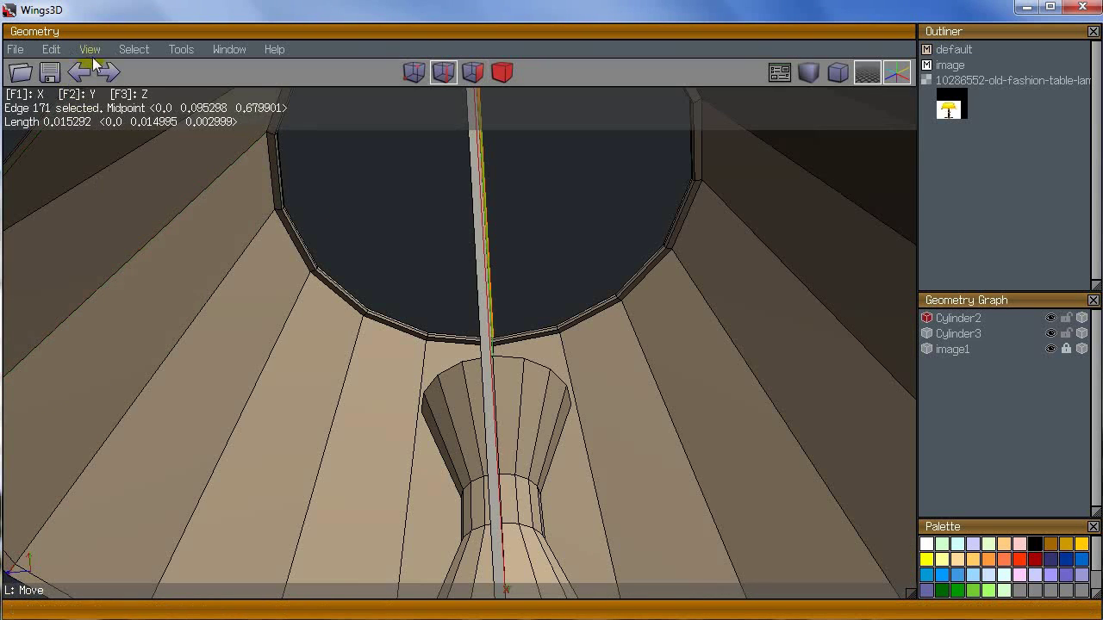
pyautogui.press('space')
pyautogui.click(96, 51)
pyautogui.click(222, 296)
pyautogui.middleClick(230, 379)
pyautogui.scroll(10, 552, 321)
pyautogui.click(552, 322)
pyautogui.click(298, 357)
pyautogui.press('g')
pyautogui.press('f')
pyautogui.middleClick(289, 377)
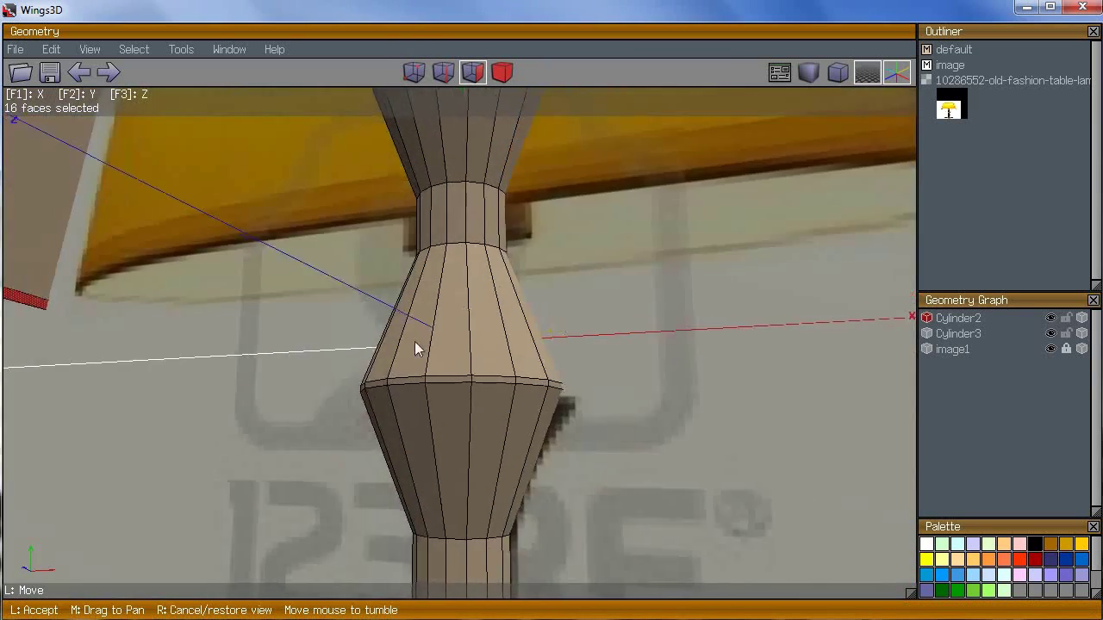
pyautogui.moveTo(552, 321); pyautogui.dragTo(913, 297, button='middle')
pyautogui.click(552, 321)
pyautogui.rightClick(285, 195)
pyautogui.click(286, 195)
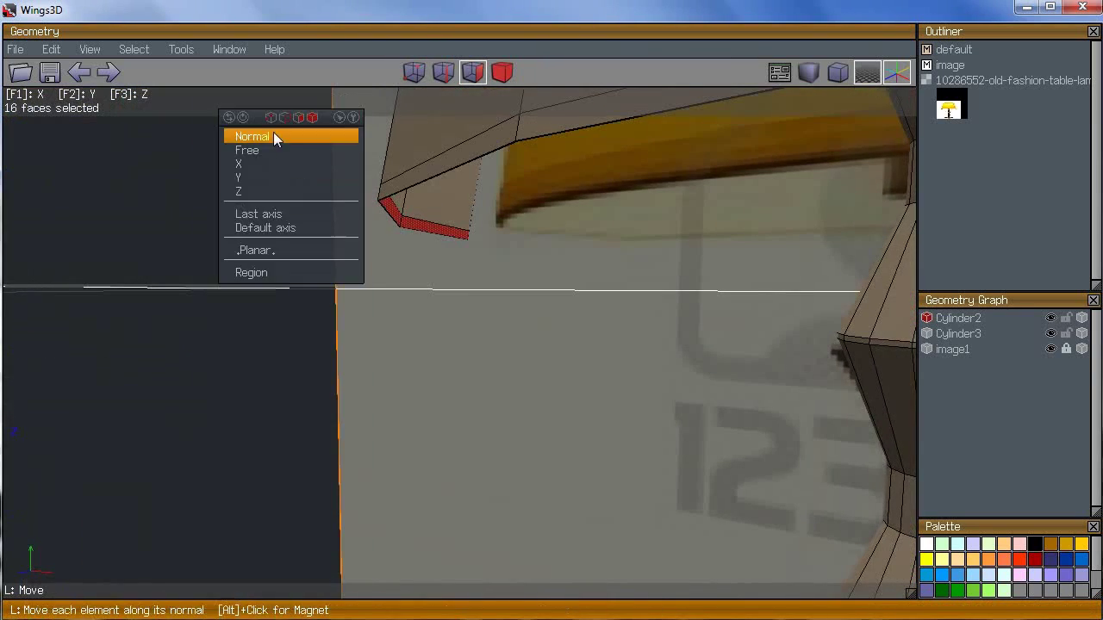
pyautogui.click(273, 132)
pyautogui.middleClick(553, 323)
pyautogui.click(553, 322)
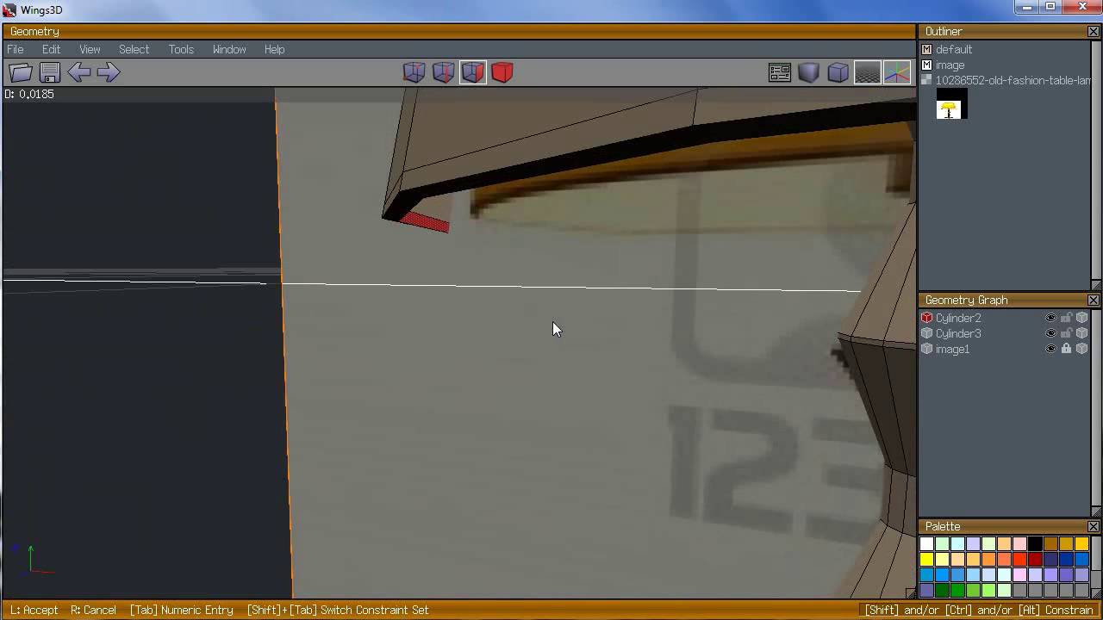
pyautogui.middleClick(553, 321)
pyautogui.click(553, 322)
pyautogui.click(554, 322)
# Step: Add a midpoint edge loop on the underside of the lampshade's bottom rim and move it slightly along its normal
pyautogui.press('space')
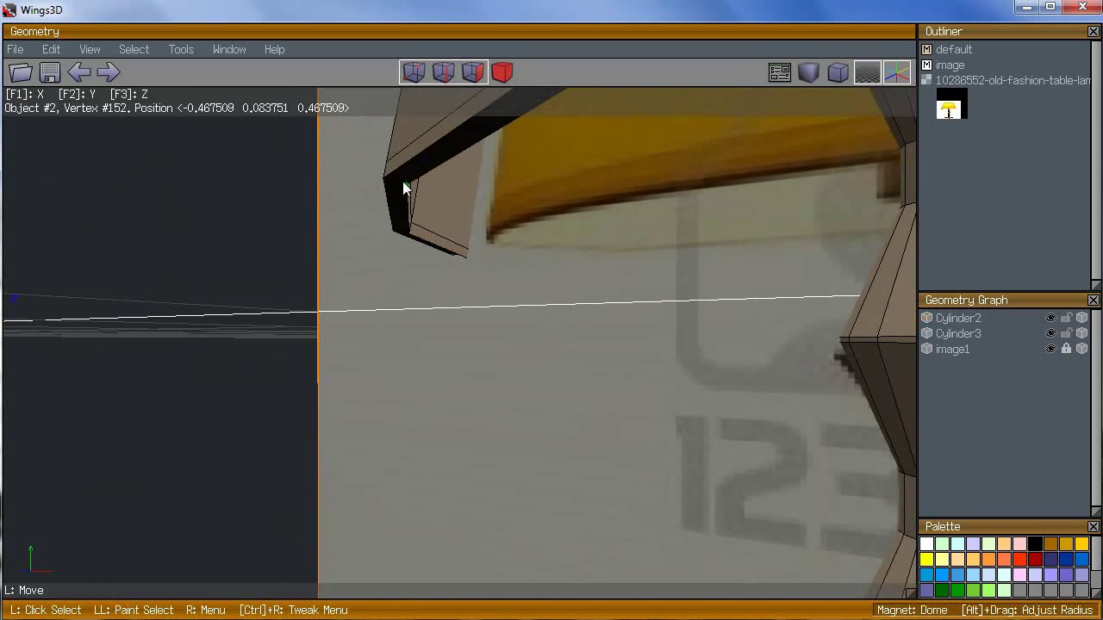
pyautogui.click(398, 184)
pyautogui.middleClick(404, 167)
pyautogui.click(552, 323)
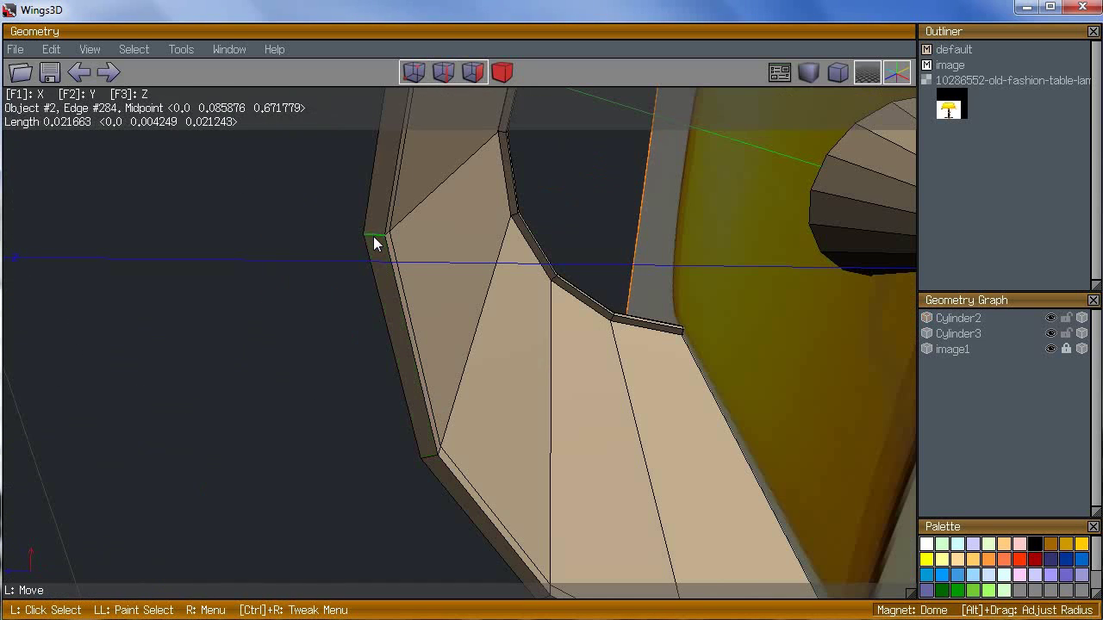
pyautogui.click(373, 236)
pyautogui.press('g')
pyautogui.press('c')
pyautogui.middleClick(373, 236)
pyautogui.click(552, 321)
pyautogui.rightClick(294, 382)
pyautogui.click(271, 174)
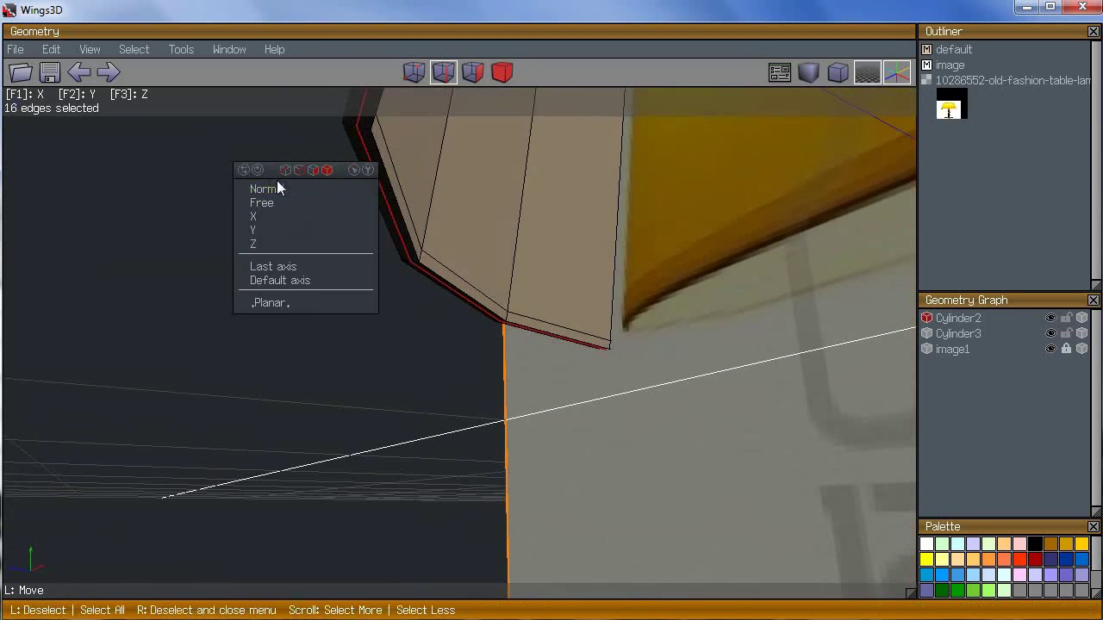
pyautogui.click(268, 187)
pyautogui.press('Tab')
pyautogui.press('Return')
# Step: Add midpoint edge loops around the outer and inner sides of the bottom rim and move both along their normals by 0.003
pyautogui.press('space')
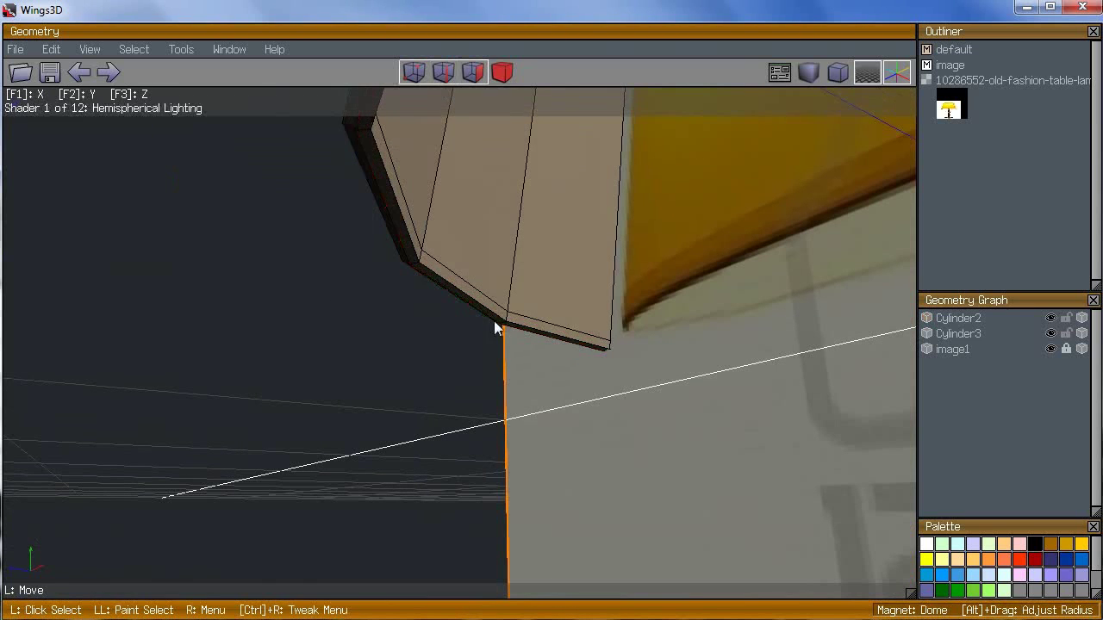
pyautogui.click(508, 321)
pyautogui.middleClick(455, 337)
pyautogui.click(553, 322)
pyautogui.press('l')
pyautogui.scroll(-3, 390, 415)
pyautogui.press('c')
pyautogui.middleClick(390, 415)
pyautogui.click(552, 321)
pyautogui.rightClick(458, 397)
pyautogui.click(460, 180)
pyautogui.click(460, 195)
pyautogui.press('Tab')
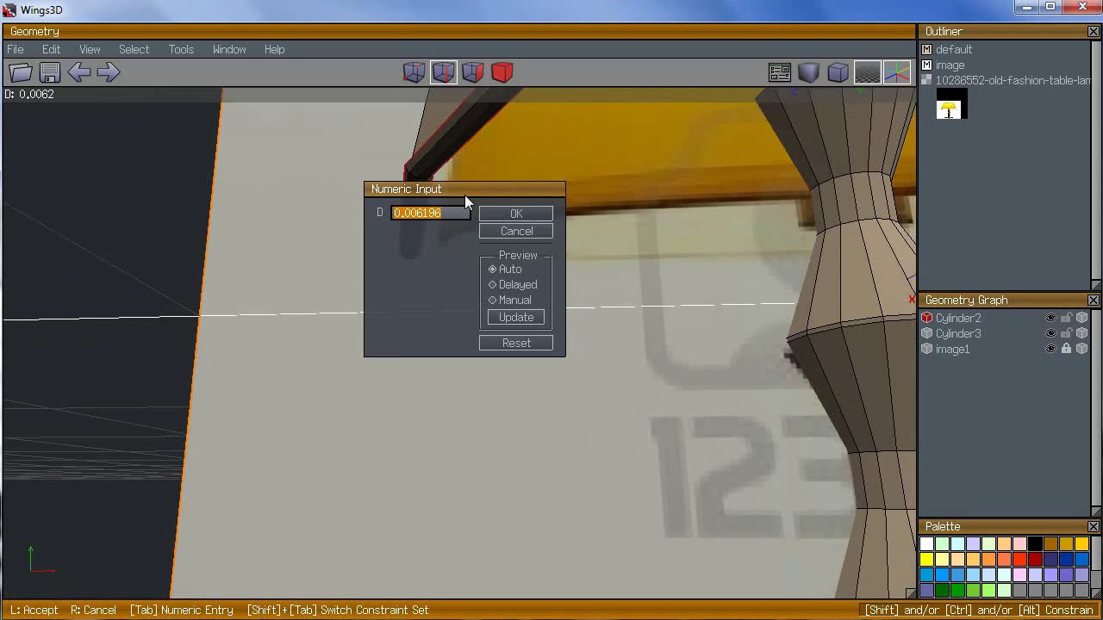
pyautogui.press('End')
pyautogui.hotkey('shift', 'Left')
pyautogui.hotkey('shift', 'Left')
pyautogui.hotkey('shift', 'Left')
pyautogui.hotkey('shift', 'Left')
pyautogui.write('3')
pyautogui.press('Return')
pyautogui.scroll(-3, 583, 410)
pyautogui.middleClick(583, 410)
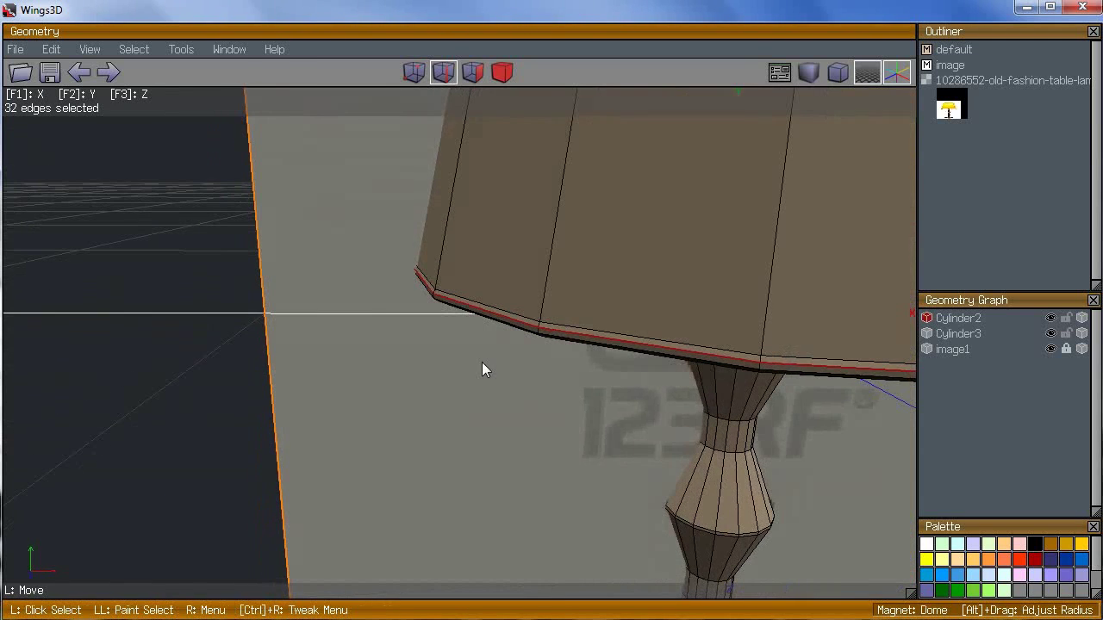
# Step: Bevel the edge loop where the stand meets the round base by about 0.003
pyautogui.click(552, 323)
pyautogui.press('space')
pyautogui.scroll(-3, 583, 418)
pyautogui.middleClick(553, 327)
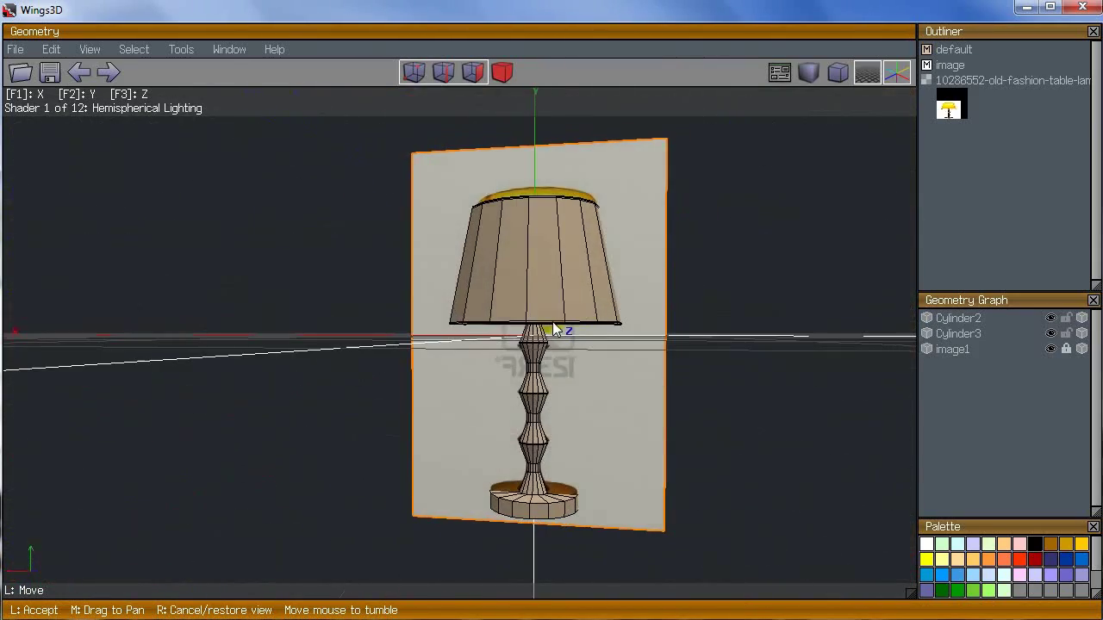
pyautogui.click(553, 322)
pyautogui.click(534, 509)
pyautogui.scroll(5, 534, 509)
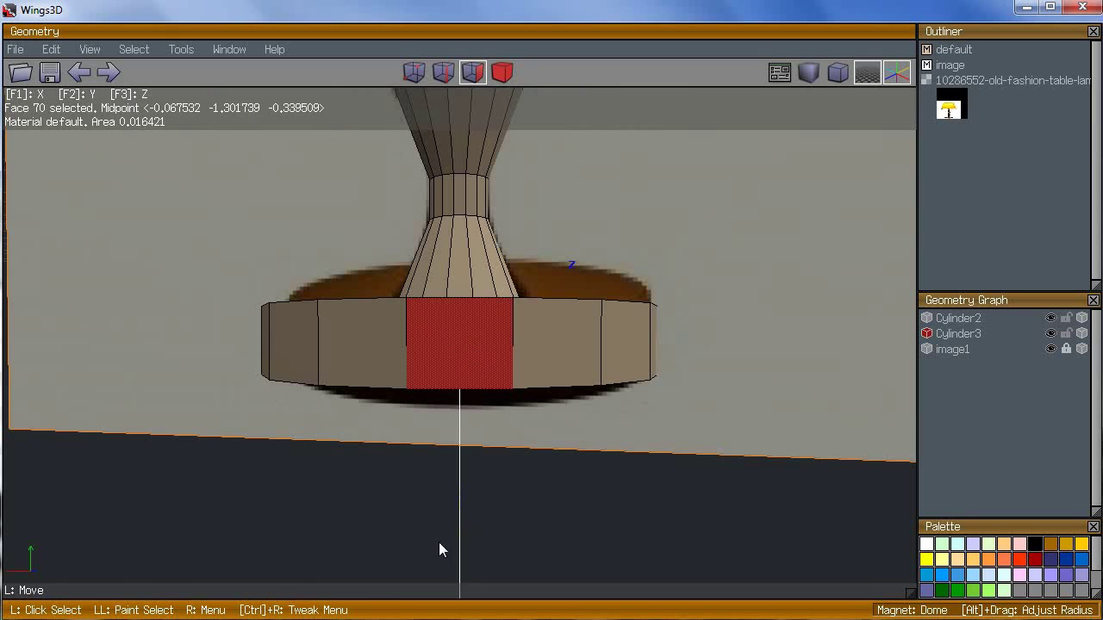
pyautogui.middleClick(552, 321)
pyautogui.click(552, 323)
pyautogui.click(460, 337)
pyautogui.click(461, 259)
pyautogui.press('l')
pyautogui.rightClick(461, 261)
pyautogui.click(461, 411)
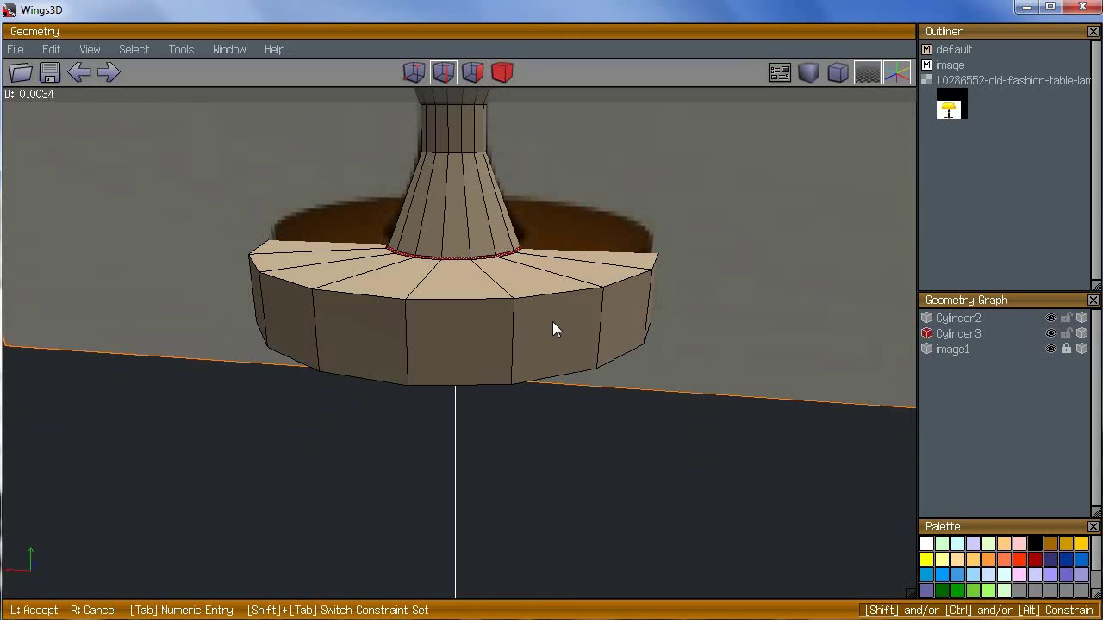
pyautogui.click(465, 510)
# Step: Inset the ring of faces around the base's side by about 0.004, and again by about 0.006
pyautogui.press('space')
pyautogui.hotkey('shift', 'Tab')
pyautogui.click(509, 343)
pyautogui.press('g')
pyautogui.press('f')
pyautogui.rightClick(462, 483)
pyautogui.middleClick(459, 316)
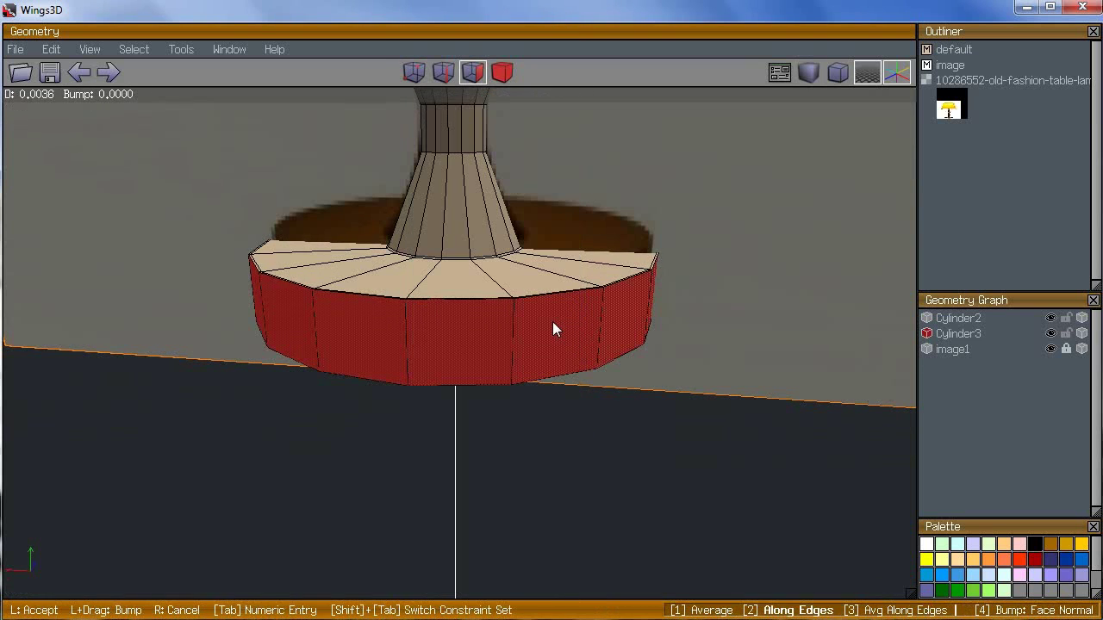
pyautogui.middleClick(554, 325)
pyautogui.click(554, 325)
pyautogui.click(553, 325)
pyautogui.rightClick(504, 301)
pyautogui.click(505, 308)
pyautogui.middleClick(553, 325)
pyautogui.click(554, 330)
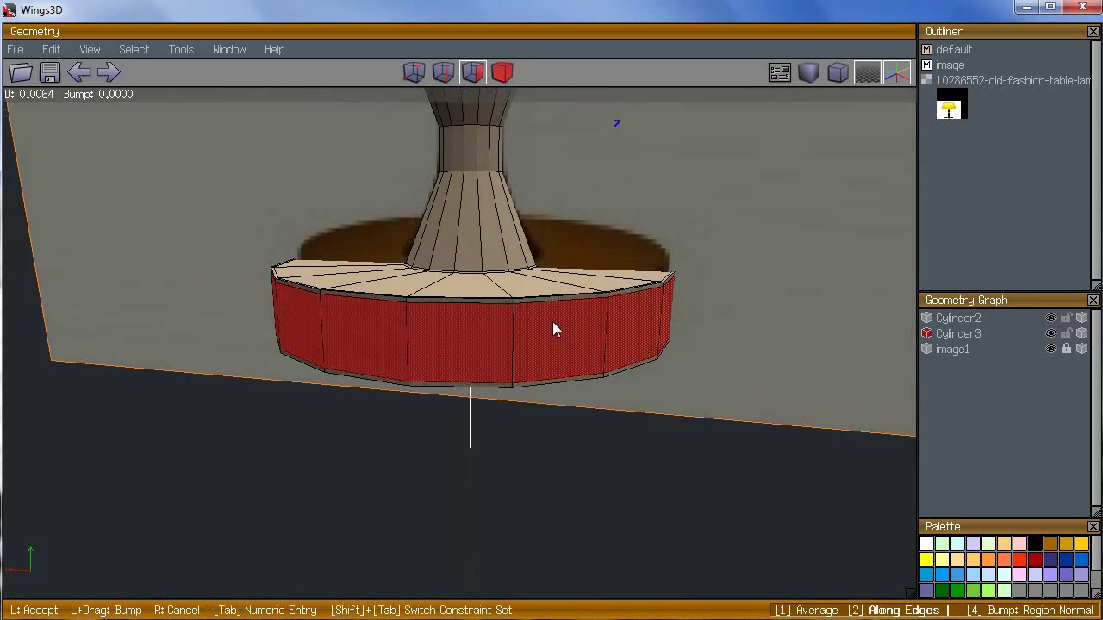
pyautogui.click(553, 330)
# Step: Add a midpoint edge loop around the base's top surface, between the stand and the outer rim
pyautogui.press('space')
pyautogui.hotkey('shift', 'Tab')
pyautogui.press('w')
pyautogui.press('w')
pyautogui.hotkey('shift', 'Tab')
pyautogui.middleClick(396, 547)
pyautogui.click(554, 326)
pyautogui.click(412, 266)
pyautogui.press('g')
pyautogui.press('c')
pyautogui.press('space')
# Step: Add a midpoint edge loop around the base's side and preview the lamp stand smoothed
pyautogui.click(402, 349)
pyautogui.press('g')
pyautogui.press('c')
pyautogui.press('space')
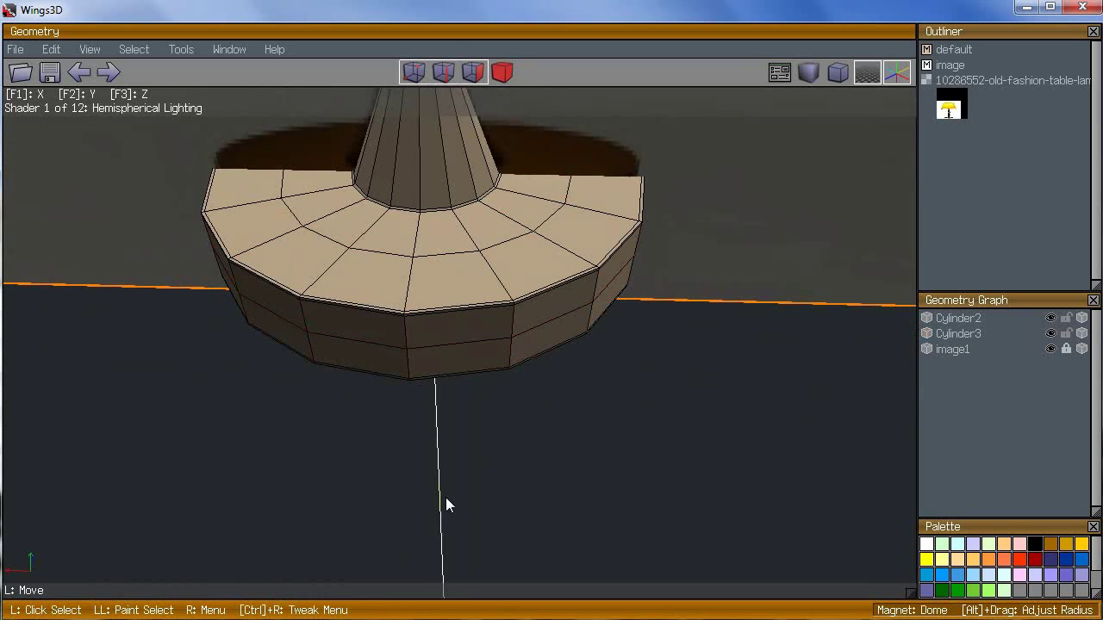
pyautogui.hotkey('shift', 'Tab')
pyautogui.press('Tab')
pyautogui.middleClick(448, 499)
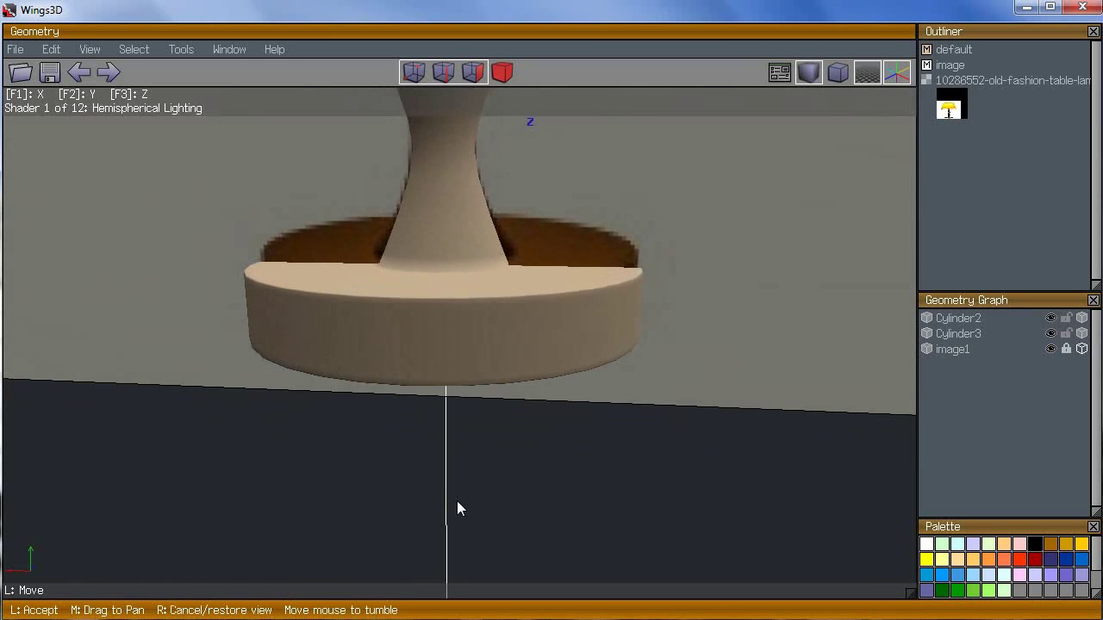
pyautogui.click(456, 500)
pyautogui.hotkey('shift', 'Tab')
# Step: Move the edge loops along the base's upper and lower outer rims slightly along their normals
pyautogui.scroll(2, 429, 395)
pyautogui.middleClick(419, 244)
pyautogui.scroll(5, 420, 243)
pyautogui.click(420, 244)
pyautogui.click(415, 233)
pyautogui.press('l')
pyautogui.click(427, 441)
pyautogui.press('l')
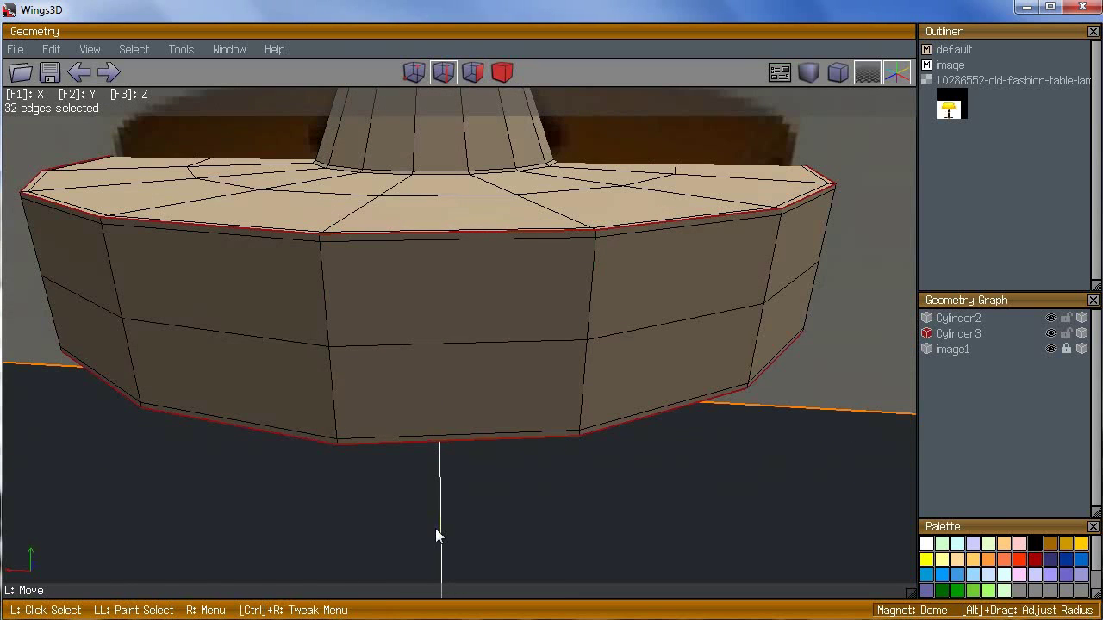
pyautogui.rightClick(436, 528)
pyautogui.click(441, 181)
pyautogui.click(441, 196)
pyautogui.click(554, 324)
pyautogui.press('space')
pyautogui.press('Tab')
pyautogui.press('Tab')
# Step: Bevel the edge loop at the foot of the stand very slightly and preview the base smoothed
pyautogui.click(448, 172)
pyautogui.press('l')
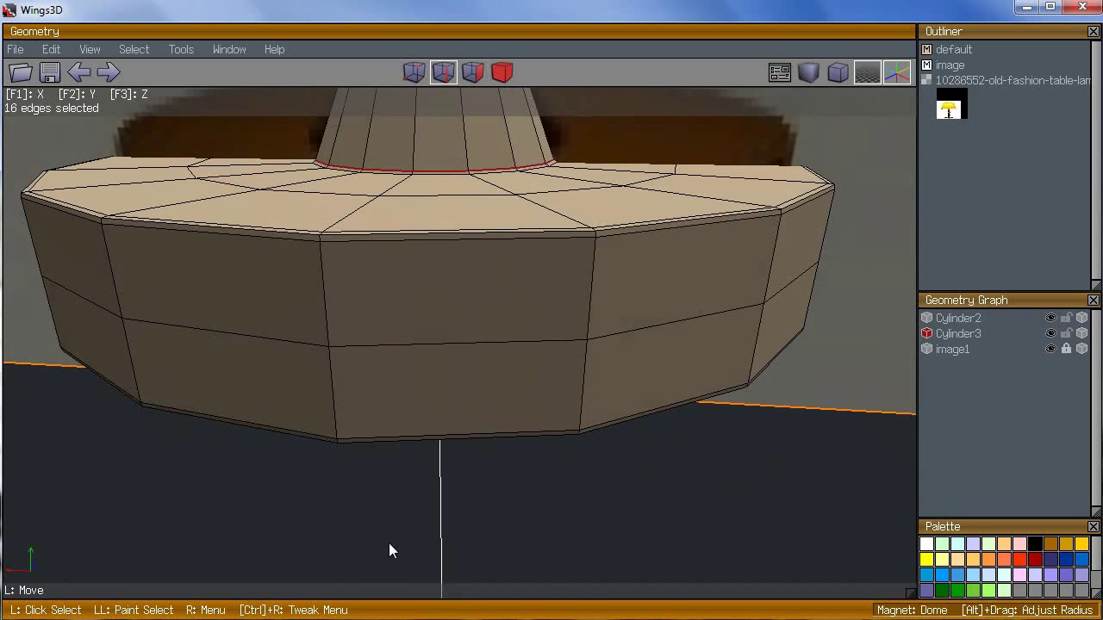
pyautogui.rightClick(389, 543)
pyautogui.click(421, 397)
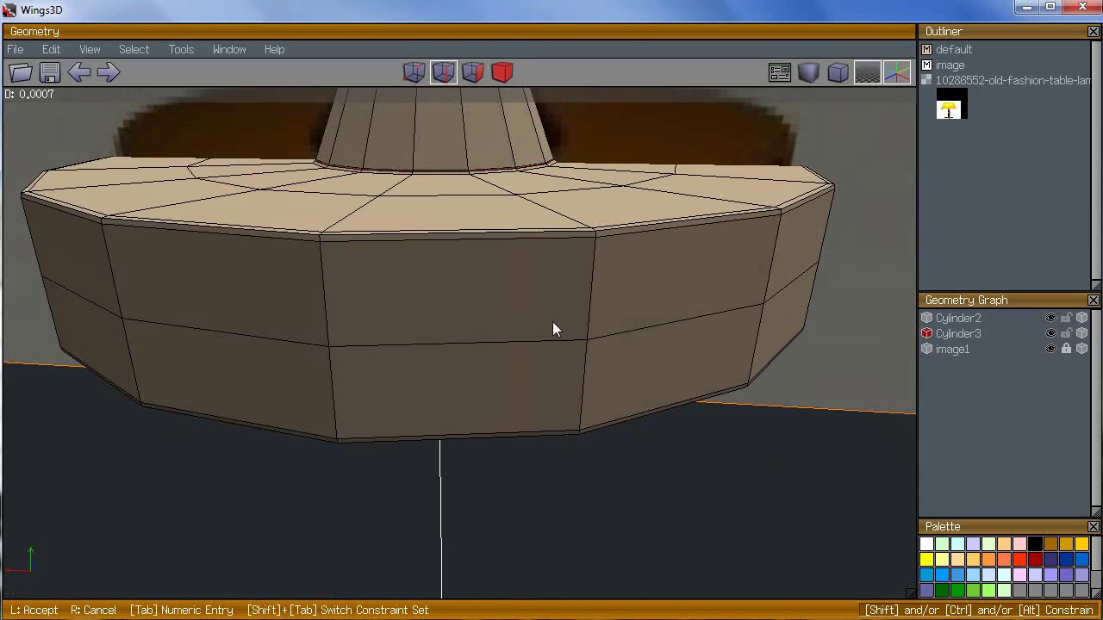
pyautogui.click(553, 330)
pyautogui.press('space')
pyautogui.hotkey('shift', 'Tab')
pyautogui.press('Tab')
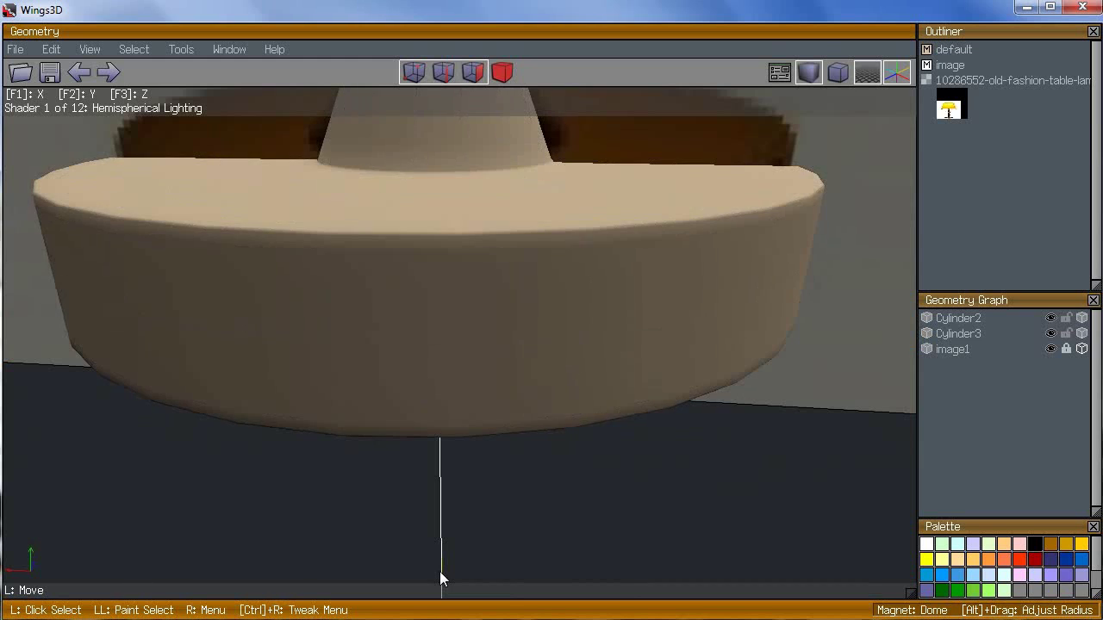
pyautogui.press('Tab')
pyautogui.hotkey('shift', 'Tab')
# Step: Hide the lampshade and dissolve the topmost flared section of the stand
pyautogui.scroll(-6, 402, 505)
pyautogui.press('z')
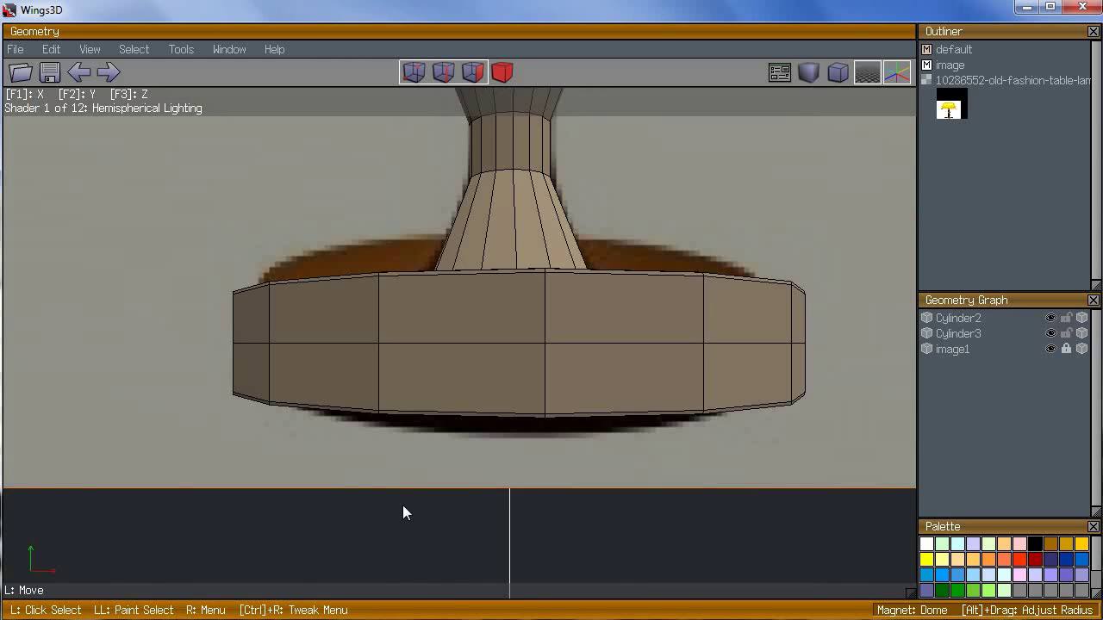
pyautogui.press('r')
pyautogui.press('z')
pyautogui.scroll(8, 402, 505)
pyautogui.click(1051, 319)
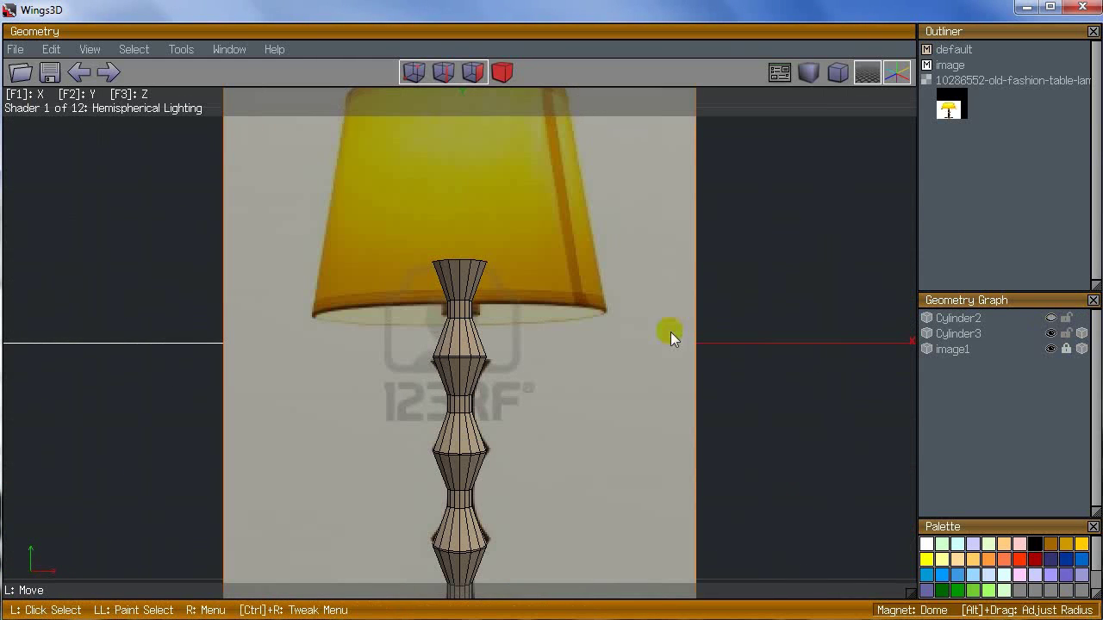
pyautogui.press('3')
pyautogui.moveTo(391, 225); pyautogui.dragTo(554, 344)
pyautogui.press('BackSpace')
# Step: Inset the stand's top face to the width of the thin post in the reference image
pyautogui.middleClick(545, 392)
pyautogui.scroll(10, 544, 392)
pyautogui.click(545, 392)
pyautogui.rightClick(649, 338)
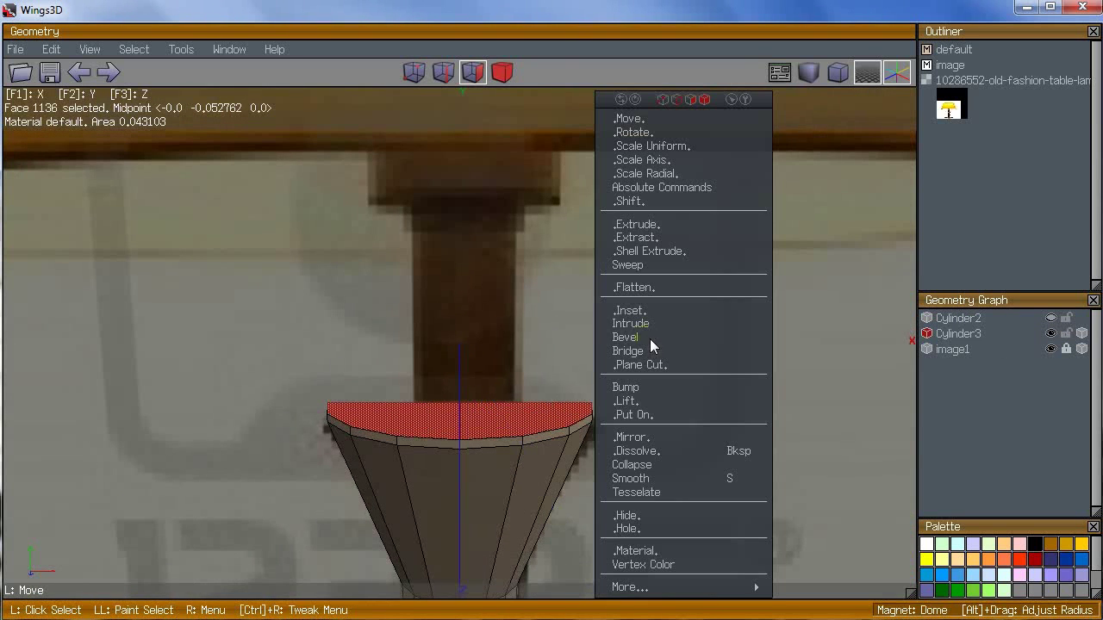
pyautogui.click(627, 387)
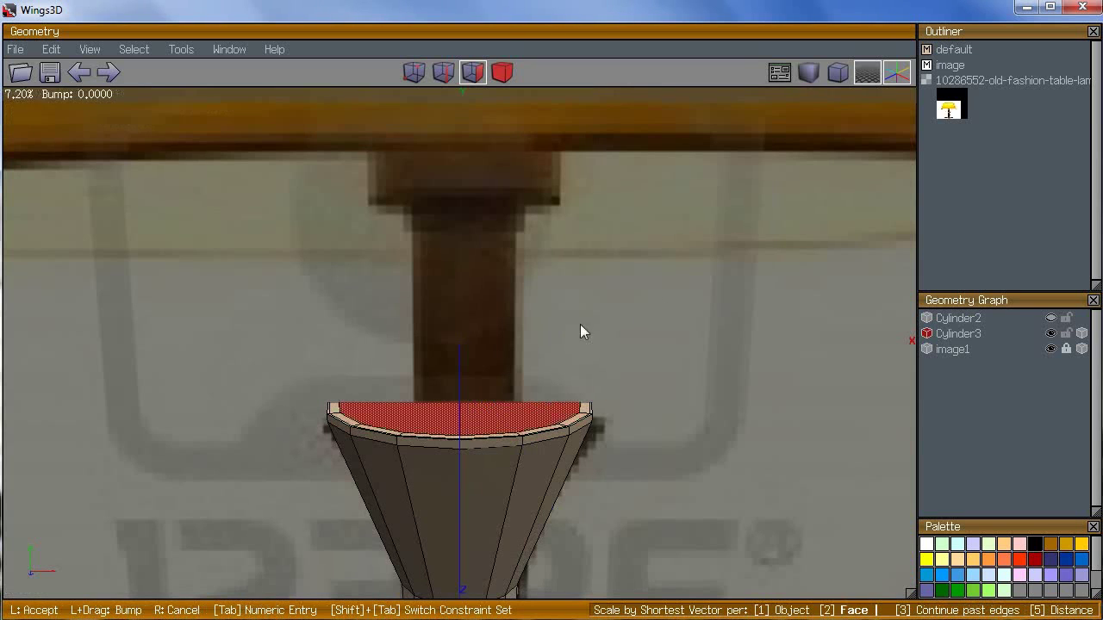
pyautogui.click(555, 329)
# Step: Extrude the inset face upward along its normal by about 0.15, and again by about 0.02 for a short band
pyautogui.rightClick(655, 302)
pyautogui.click(654, 222)
pyautogui.click(748, 243)
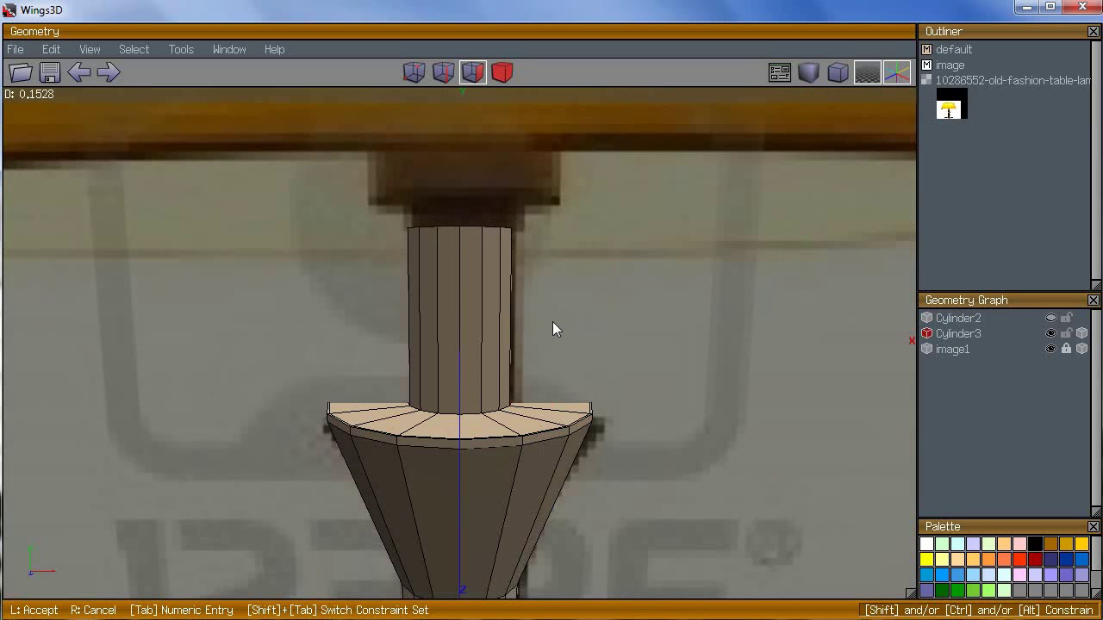
pyautogui.click(554, 329)
pyautogui.press('d')
pyautogui.click(554, 329)
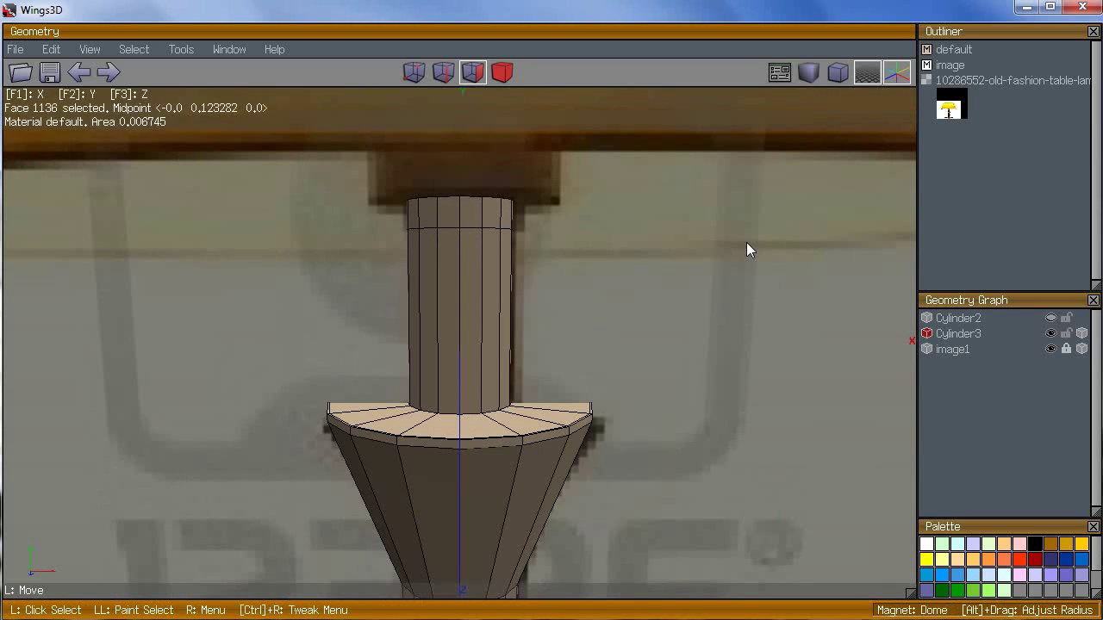
# Step: Extrude the short band of faces around the post's top outward along their normals by about 0.01 to form a collar
pyautogui.press('+')
pyautogui.rightClick(746, 242)
pyautogui.click(747, 224)
pyautogui.click(747, 239)
pyautogui.click(557, 325)
pyautogui.middleClick(747, 241)
pyautogui.click(648, 230)
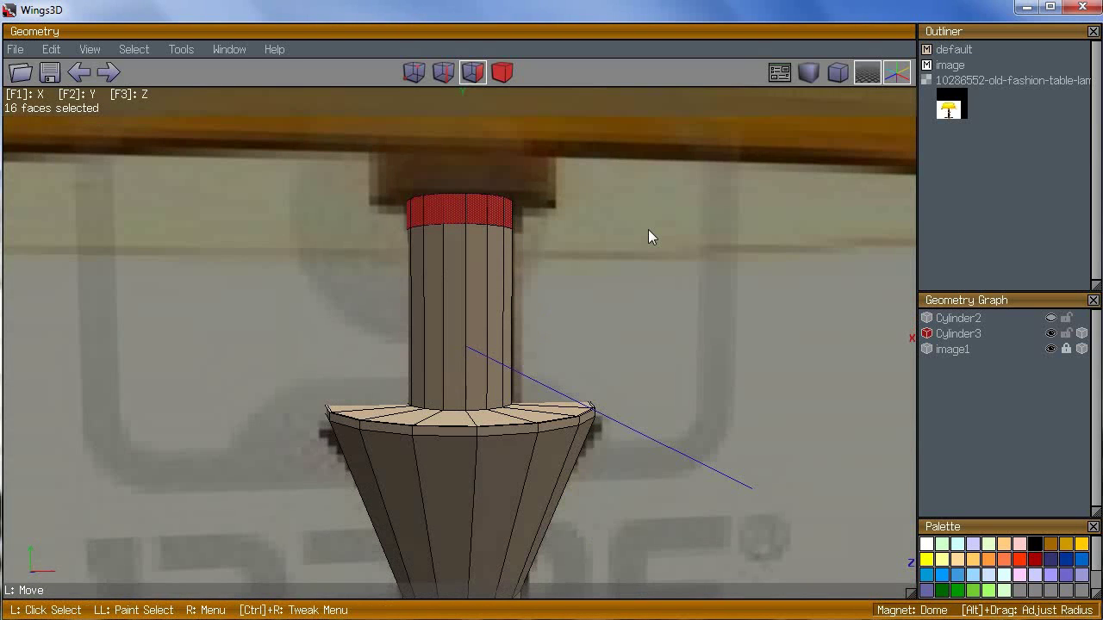
pyautogui.press('d')
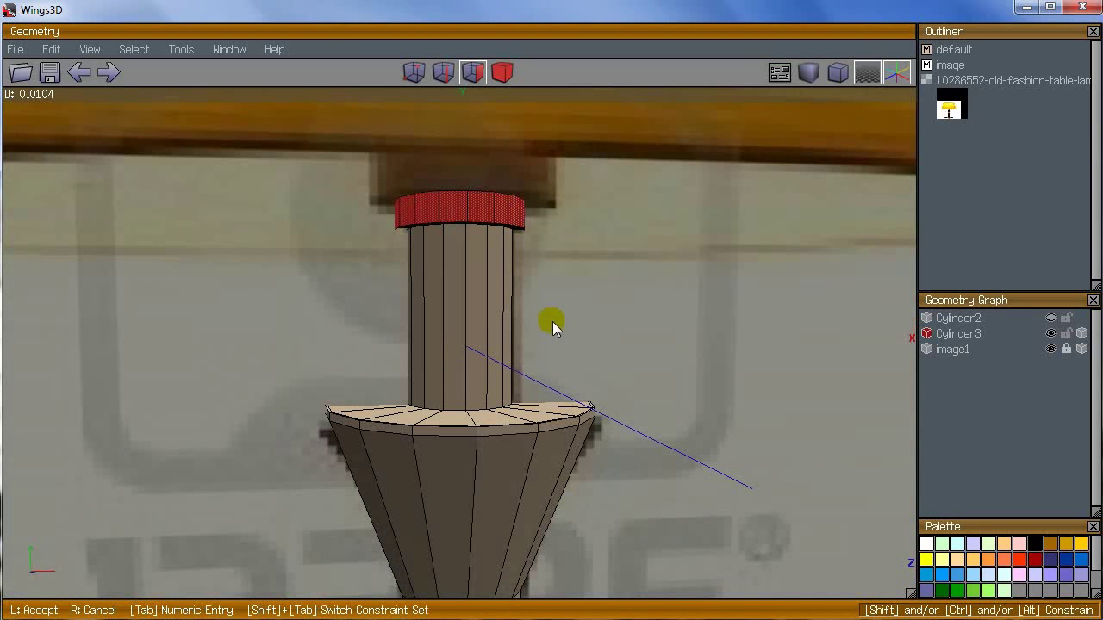
pyautogui.click(552, 326)
# Step: Dissolve the collar's top faces into one and extrude the top upward along its normal by about 0.11
pyautogui.middleClick(556, 320)
pyautogui.click(477, 224)
pyautogui.press('BackSpace')
pyautogui.press('z')
pyautogui.rightClick(619, 251)
pyautogui.click(625, 219)
pyautogui.click(629, 239)
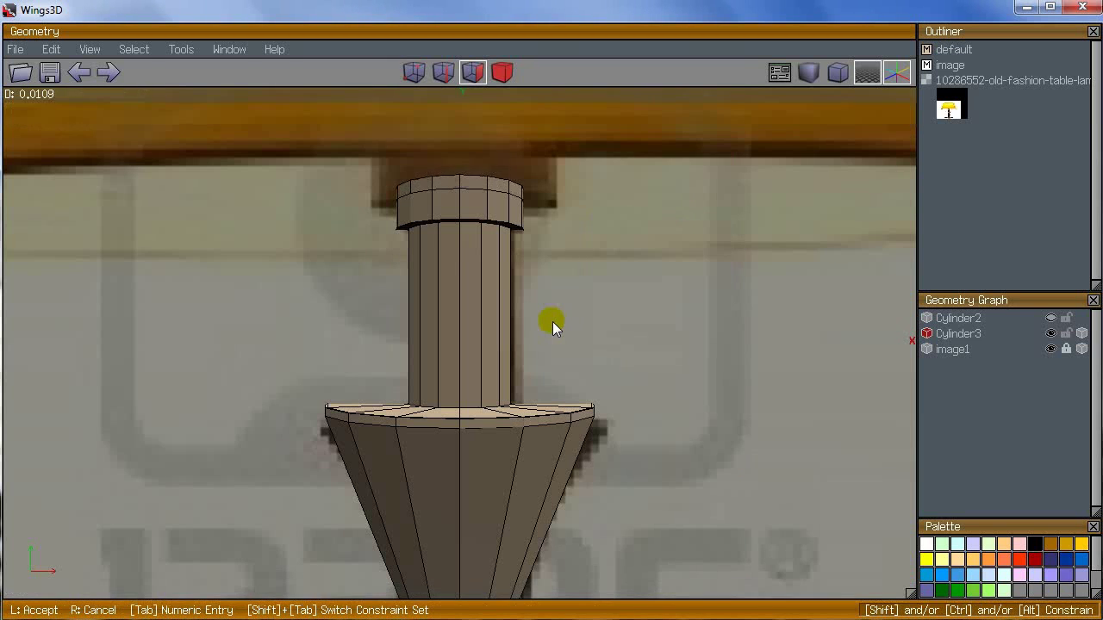
pyautogui.scroll(-5, 553, 325)
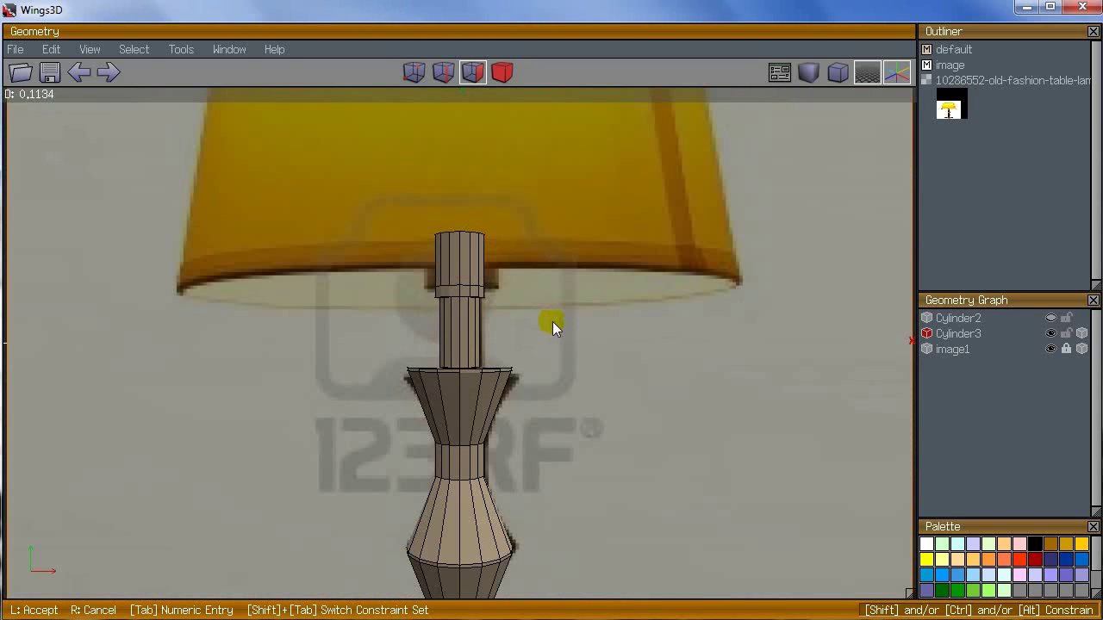
pyautogui.click(552, 323)
# Step: Extrude the ring of faces around the section above the collar outward along their normals by about 0.027
pyautogui.press('+')
pyautogui.middleClick(585, 236)
pyautogui.click(585, 236)
pyautogui.click(462, 250)
pyautogui.rightClick(609, 291)
pyautogui.click(556, 324)
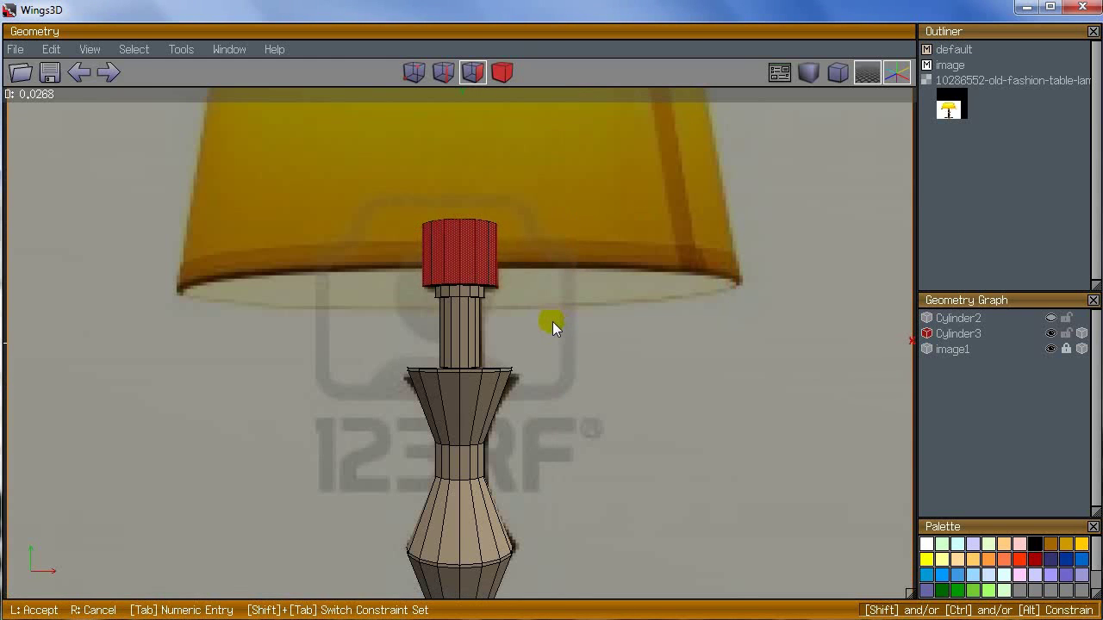
pyautogui.click(552, 326)
# Step: Inset the ring of side faces of the thin post below the collar by about 0.002
pyautogui.scroll(5, 604, 246)
pyautogui.middleClick(601, 266)
pyautogui.click(552, 330)
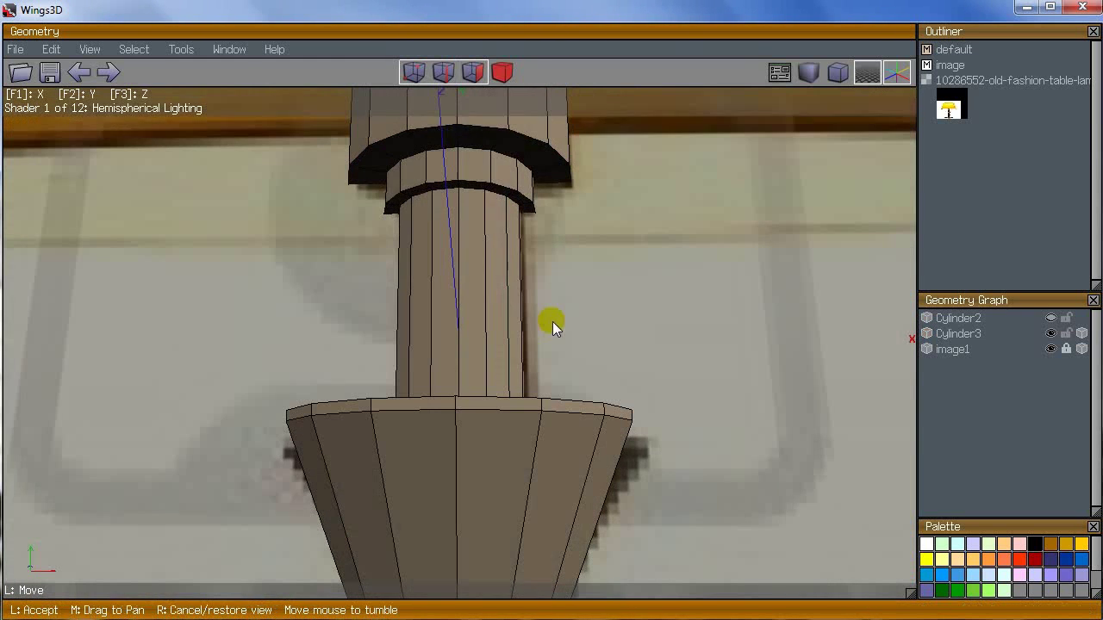
pyautogui.click(471, 191)
pyautogui.middleClick(453, 256)
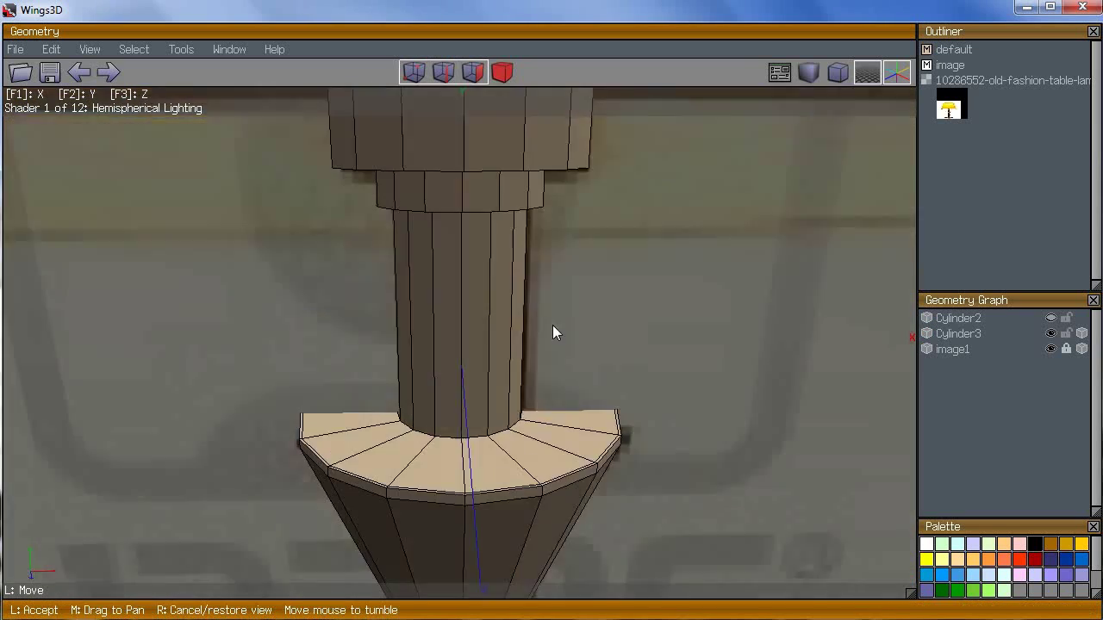
pyautogui.click(554, 329)
pyautogui.press('g')
pyautogui.press('f')
pyautogui.rightClick(556, 325)
pyautogui.click(635, 311)
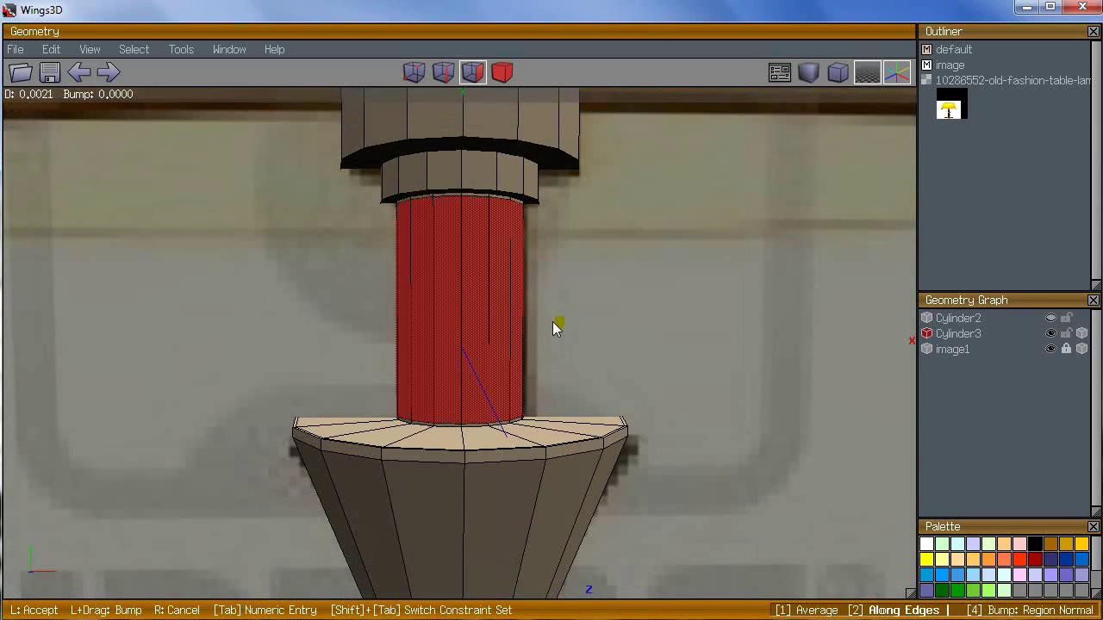
pyautogui.middleClick(554, 329)
pyautogui.scroll(5, 554, 328)
pyautogui.scroll(-2, 554, 328)
pyautogui.click(554, 328)
pyautogui.click(554, 328)
# Step: Inset the thin post's side faces further by about 0.002, and once more by about 0.001
pyautogui.rightClick(660, 327)
pyautogui.click(667, 314)
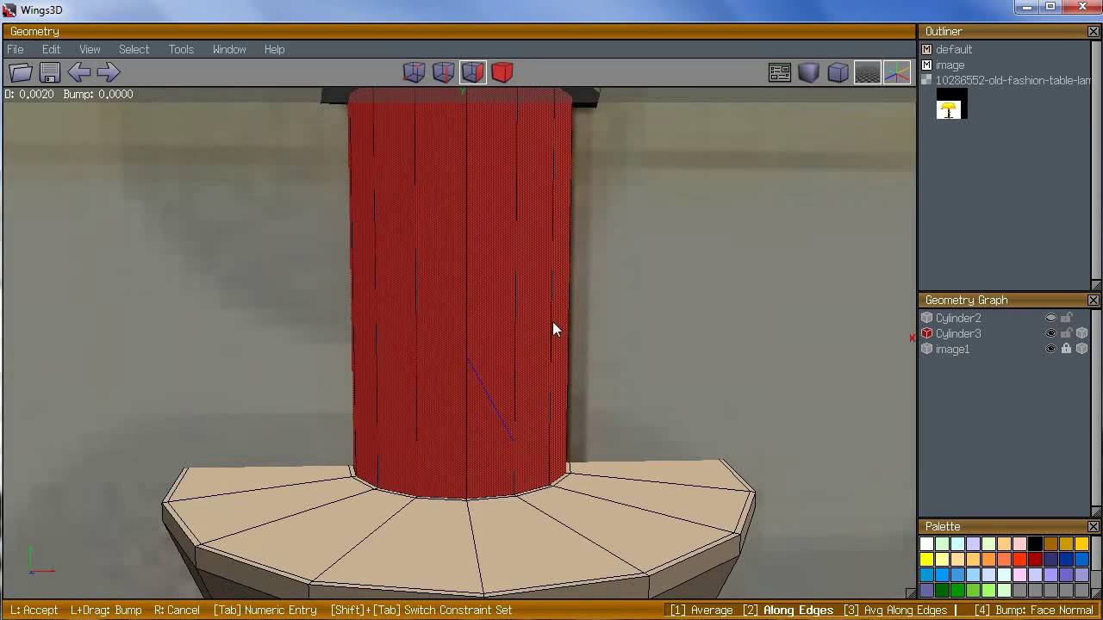
pyautogui.click(554, 329)
pyautogui.middleClick(665, 314)
pyautogui.click(554, 330)
pyautogui.rightClick(554, 329)
pyautogui.click(669, 320)
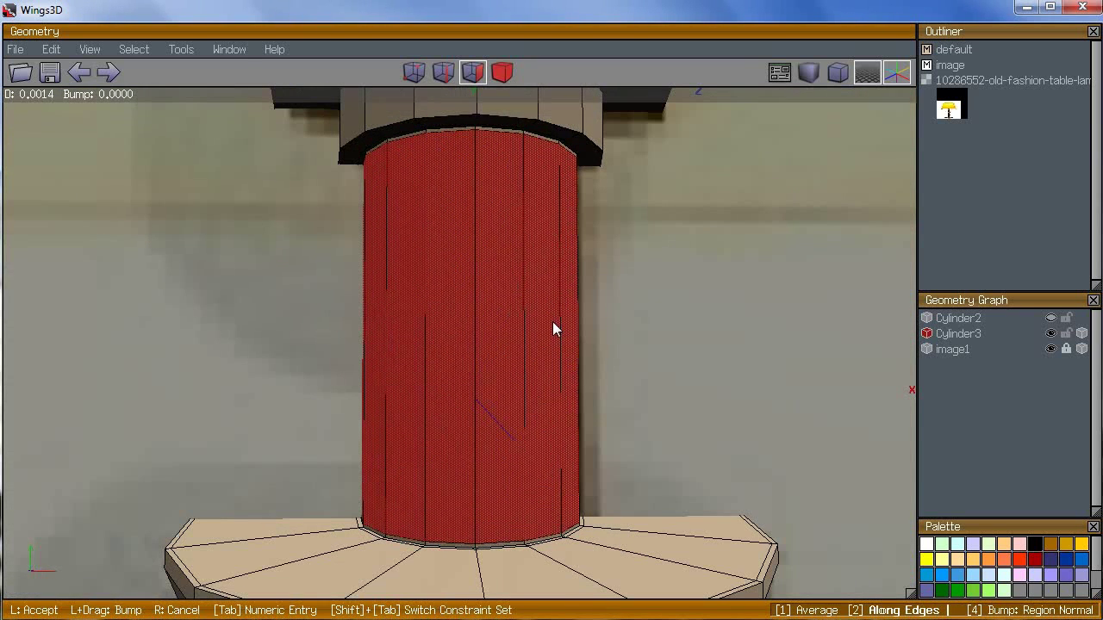
pyautogui.click(555, 329)
pyautogui.click(668, 314)
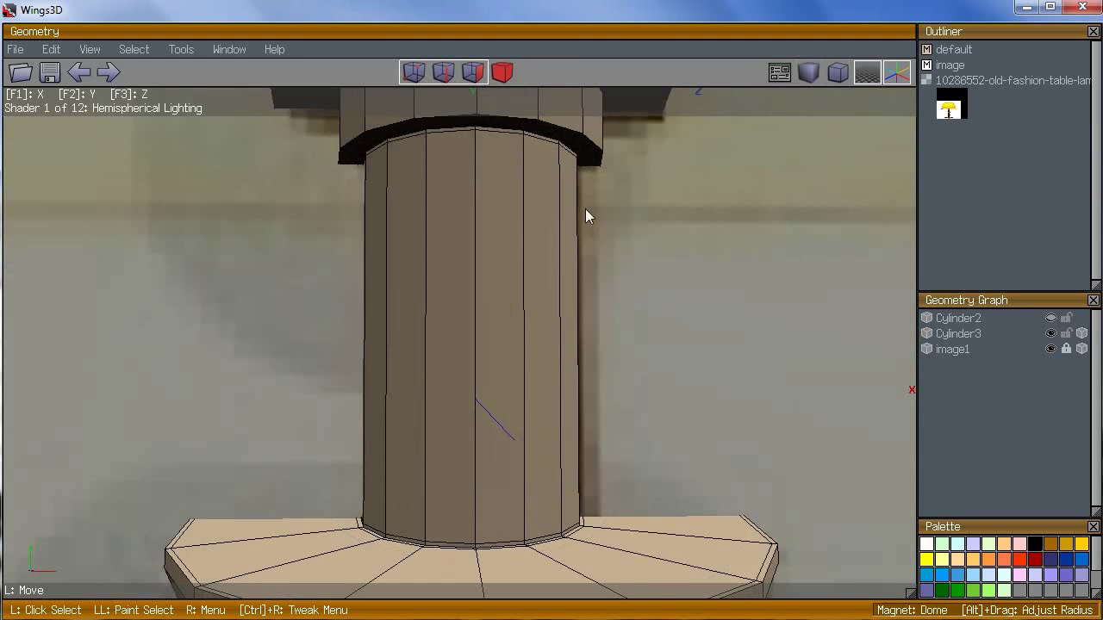
# Step: Select the ring of 16 side faces on the narrow collar beneath the socket and inset it by about 0.001
pyautogui.middleClick(585, 215)
pyautogui.click(662, 205)
pyautogui.click(488, 223)
pyautogui.press('g')
pyautogui.press('f')
pyautogui.middleClick(788, 349)
pyautogui.click(833, 312)
pyautogui.rightClick(833, 312)
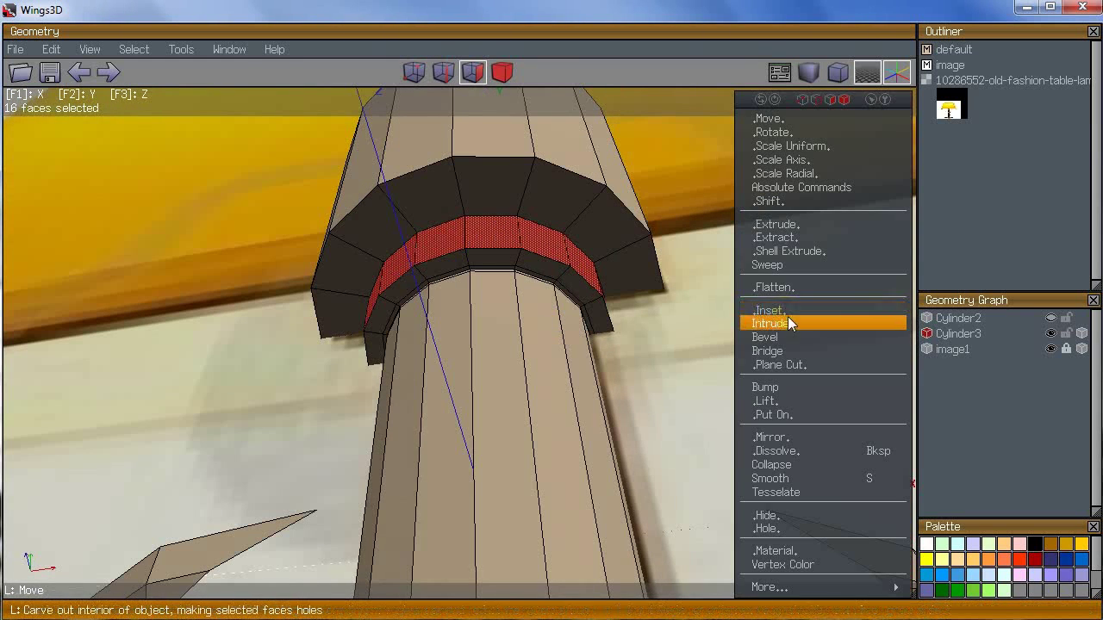
pyautogui.click(788, 312)
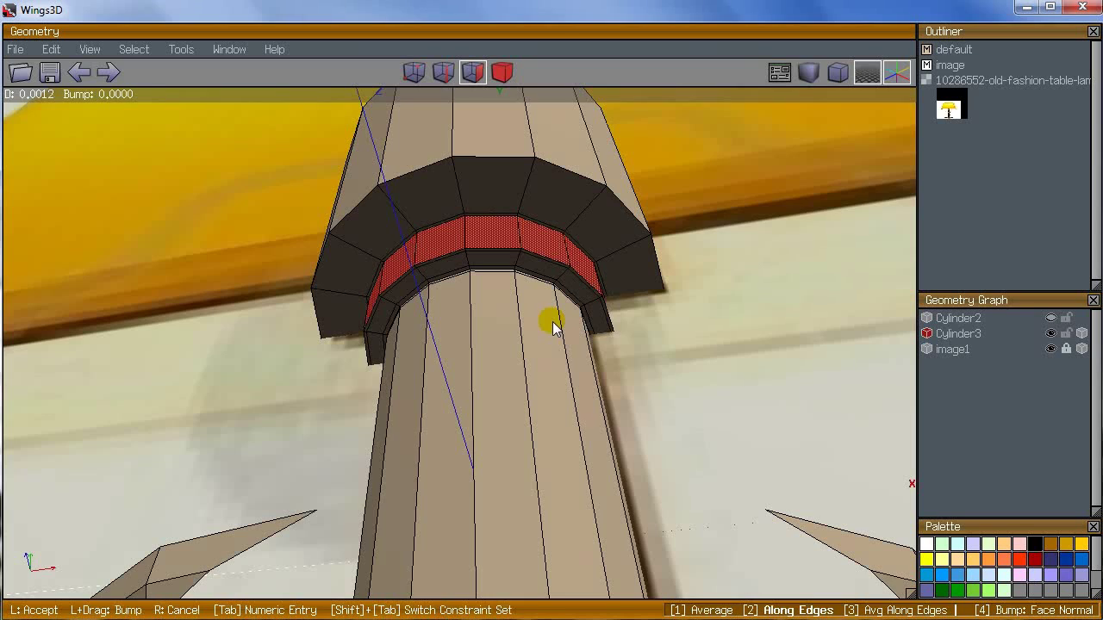
pyautogui.click(552, 326)
# Step: Add another support loop to the narrow collar's ring of faces with Inset and preview the result smoothed
pyautogui.rightClick(785, 304)
pyautogui.click(785, 307)
pyautogui.middleClick(553, 322)
pyautogui.click(553, 325)
pyautogui.click(784, 305)
pyautogui.press('Tab')
pyautogui.press('Tab')
pyautogui.middleClick(783, 304)
pyautogui.scroll(-6, 554, 324)
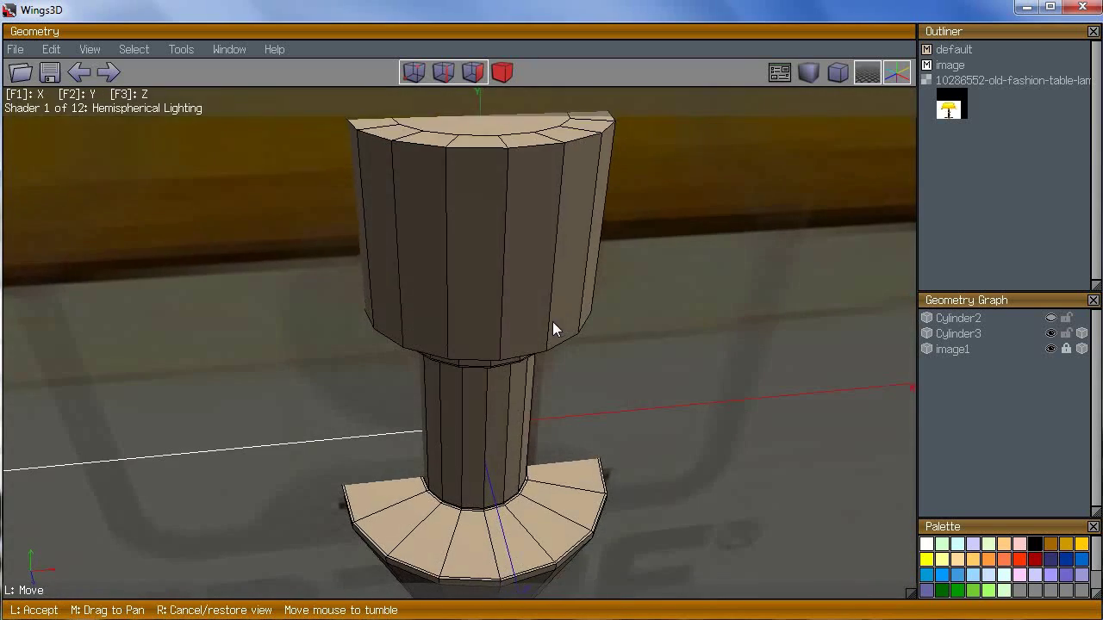
pyautogui.click(554, 325)
# Step: Grow the selection from the socket's top face to its outer side faces and offset the region by about 0.001
pyautogui.click(482, 126)
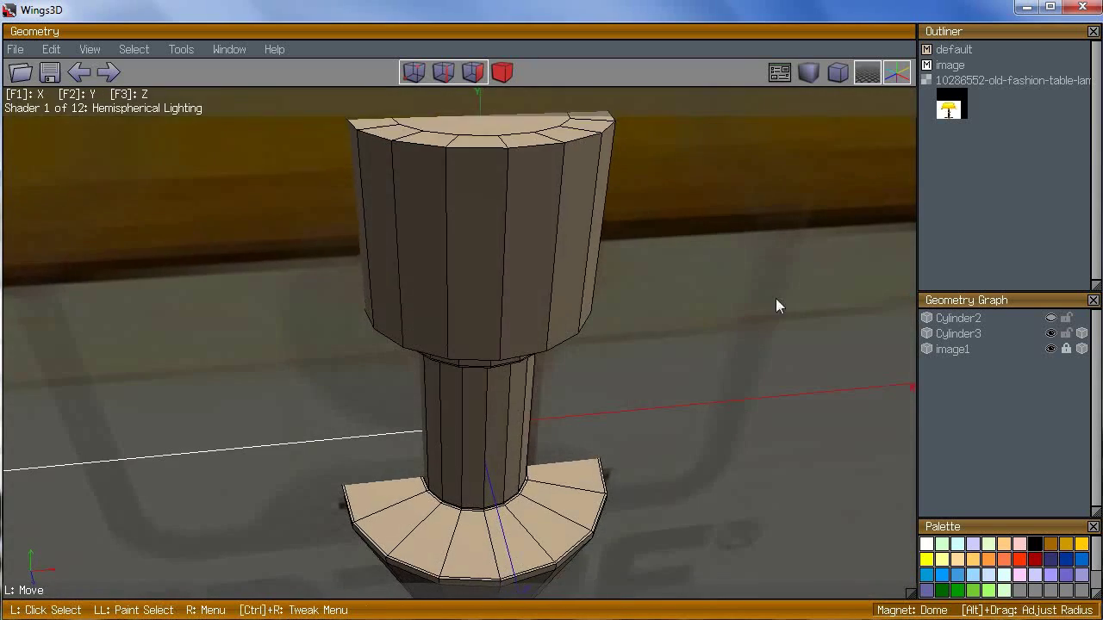
pyautogui.press('+')
pyautogui.press('+')
pyautogui.middleClick(554, 327)
pyautogui.scroll(5, 554, 327)
pyautogui.click(554, 326)
pyautogui.rightClick(713, 308)
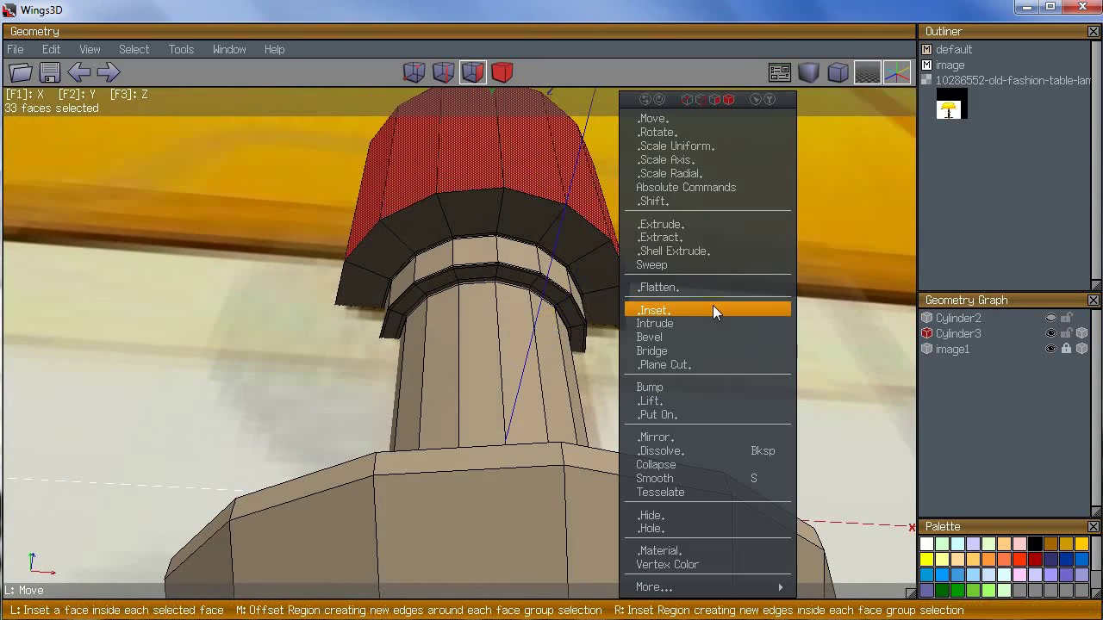
pyautogui.click(713, 307)
pyautogui.rightClick(554, 324)
pyautogui.rightClick(714, 308)
pyautogui.middleClick(717, 309)
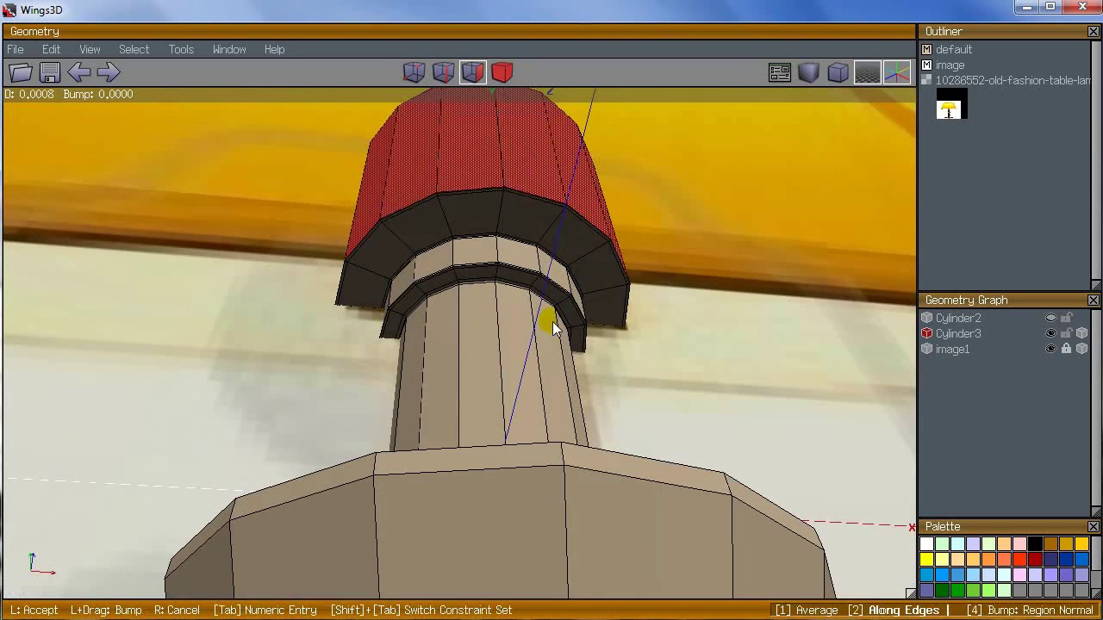
pyautogui.middleClick(553, 329)
pyautogui.click(554, 328)
pyautogui.click(553, 324)
pyautogui.scroll(-5, 714, 311)
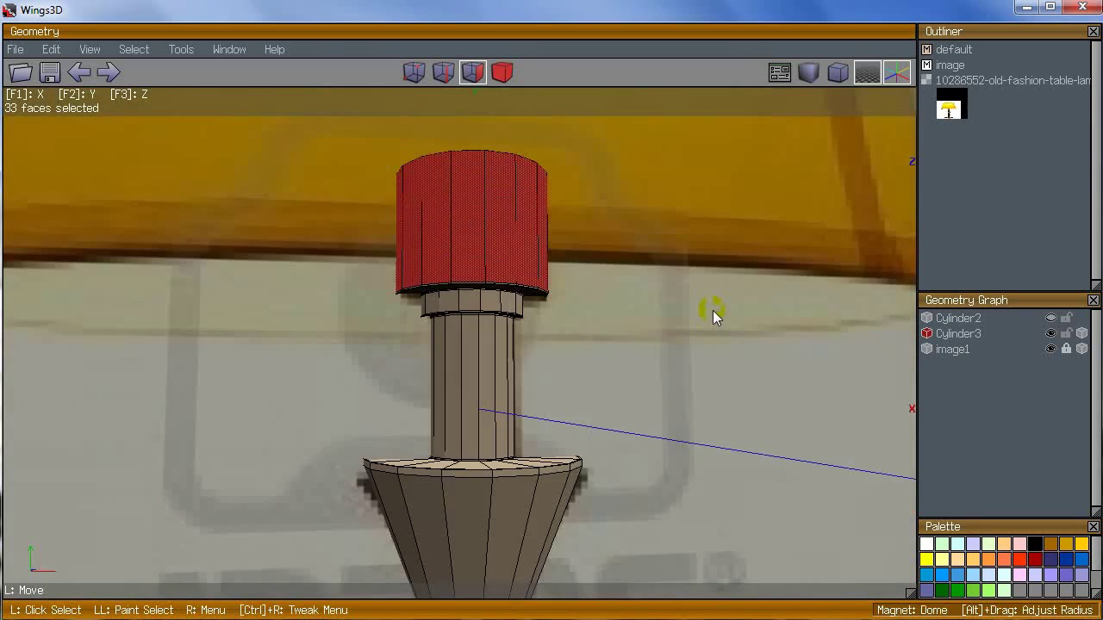
pyautogui.middleClick(714, 311)
pyautogui.click(554, 324)
# Step: Reduce the selection to the socket's top faces, then add support edges outside and inside the rim, about 0.002 and 0.003 away
pyautogui.hotkey('ctrl', 'z')
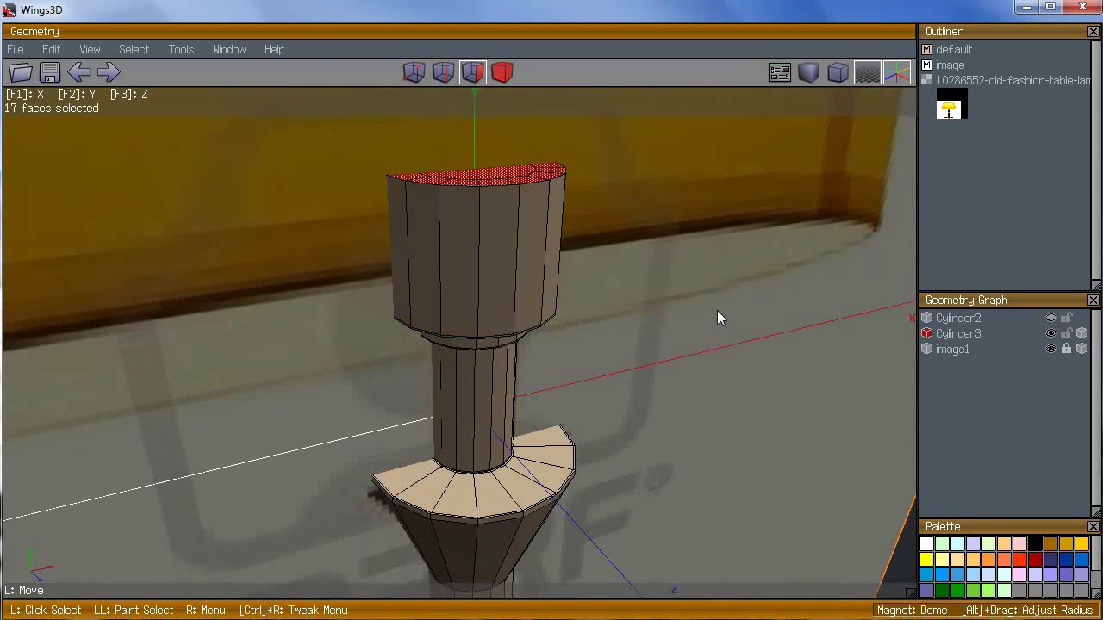
pyautogui.rightClick(717, 310)
pyautogui.click(728, 311)
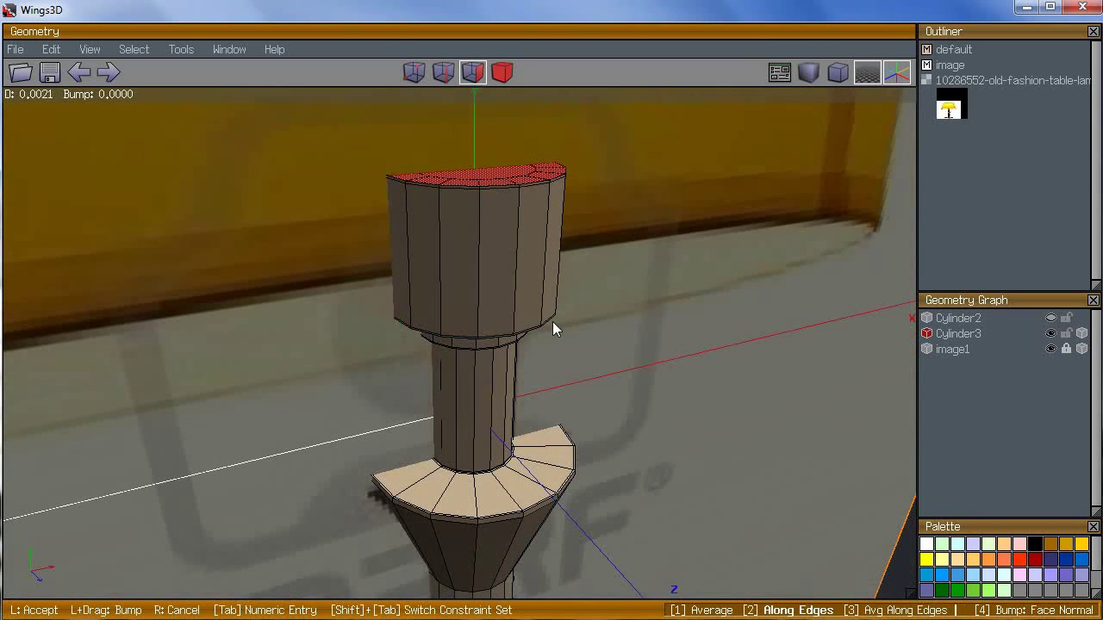
pyautogui.rightClick(554, 328)
pyautogui.middleClick(728, 311)
pyautogui.click(554, 326)
pyautogui.rightClick(728, 311)
pyautogui.middleClick(731, 311)
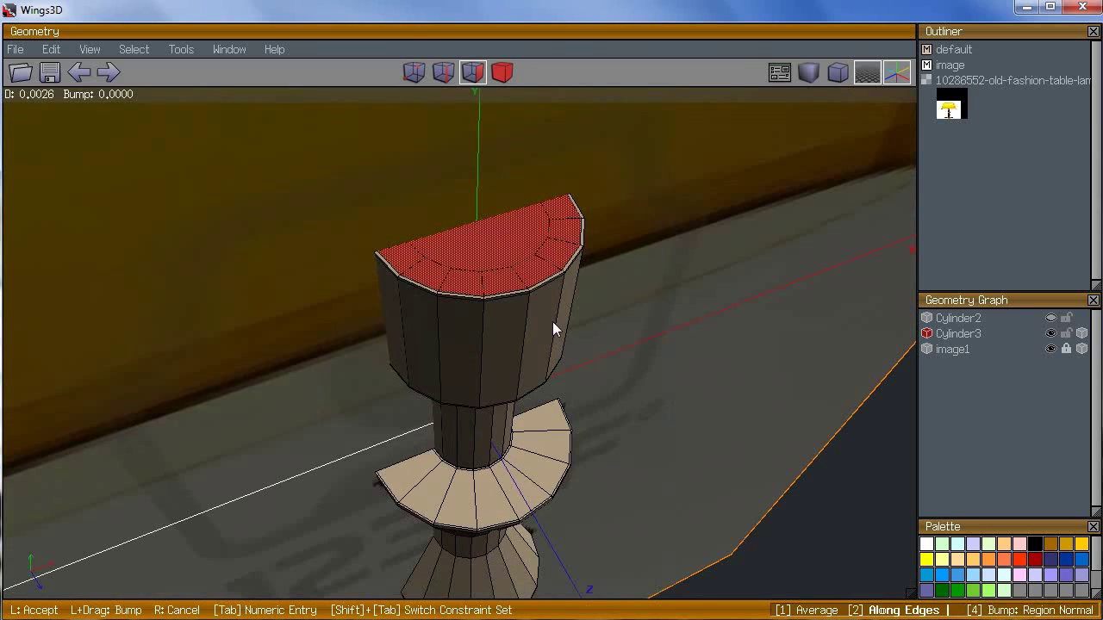
pyautogui.click(553, 324)
# Step: Shrink the selection to the socket's central top face and add a support edge loop around it with Inset
pyautogui.press('-')
pyautogui.rightClick(737, 313)
pyautogui.middleClick(740, 311)
pyautogui.rightClick(554, 326)
pyautogui.rightClick(740, 311)
# Step: Extrude the socket's central top face downward by about 0.1 to hollow the socket, and hide the reference image
pyautogui.rightClick(640, 245)
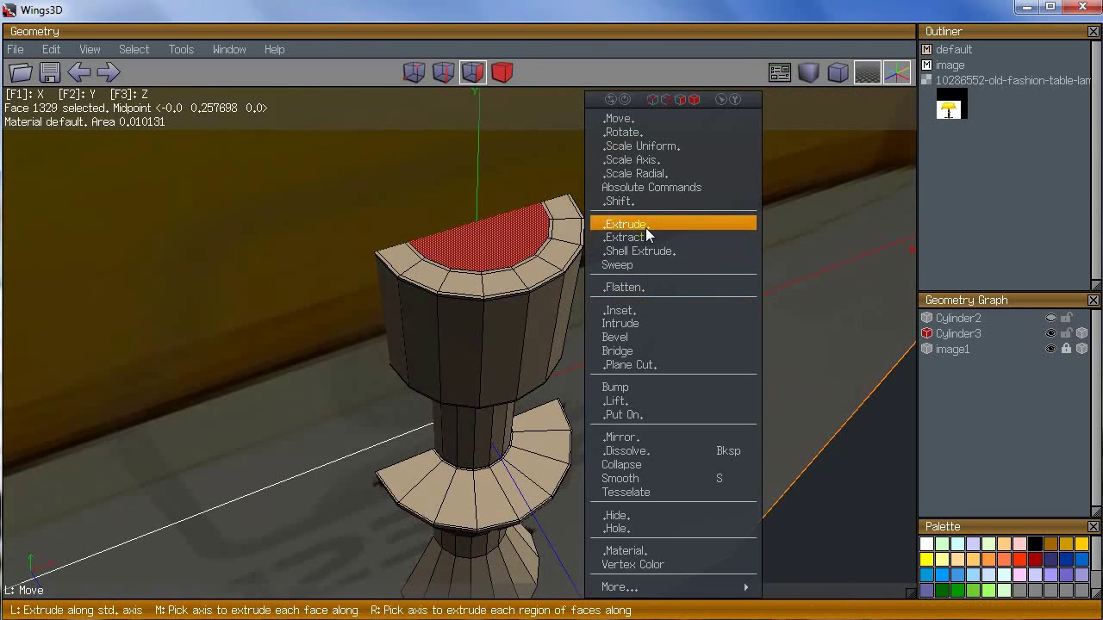
pyautogui.click(646, 226)
pyautogui.middleClick(554, 329)
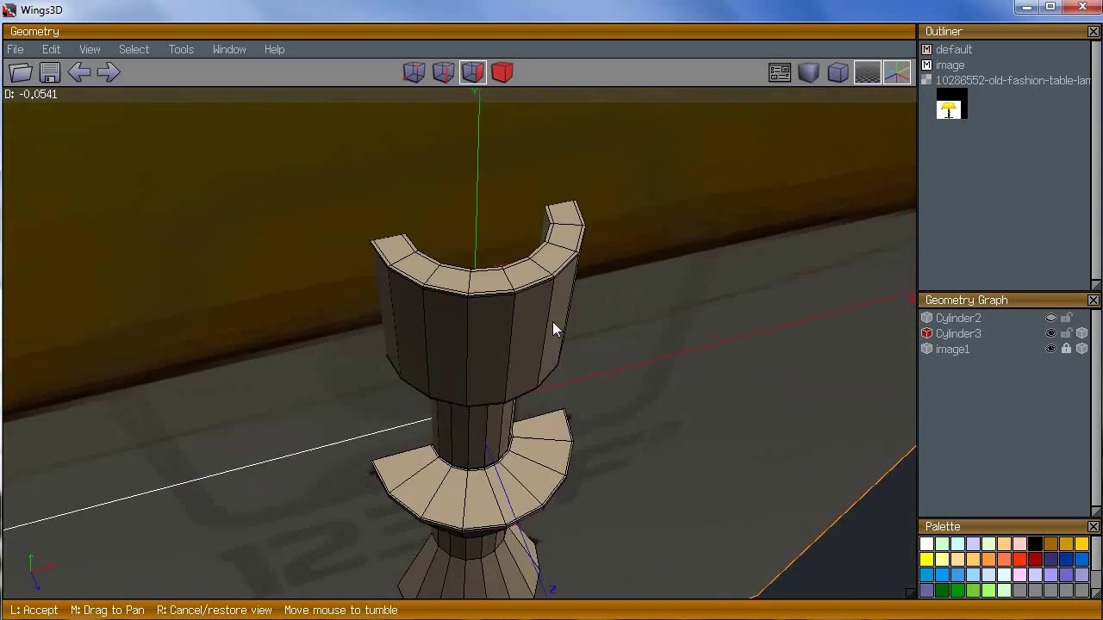
pyautogui.click(554, 329)
pyautogui.press('w')
pyautogui.middleClick(554, 329)
pyautogui.click(554, 329)
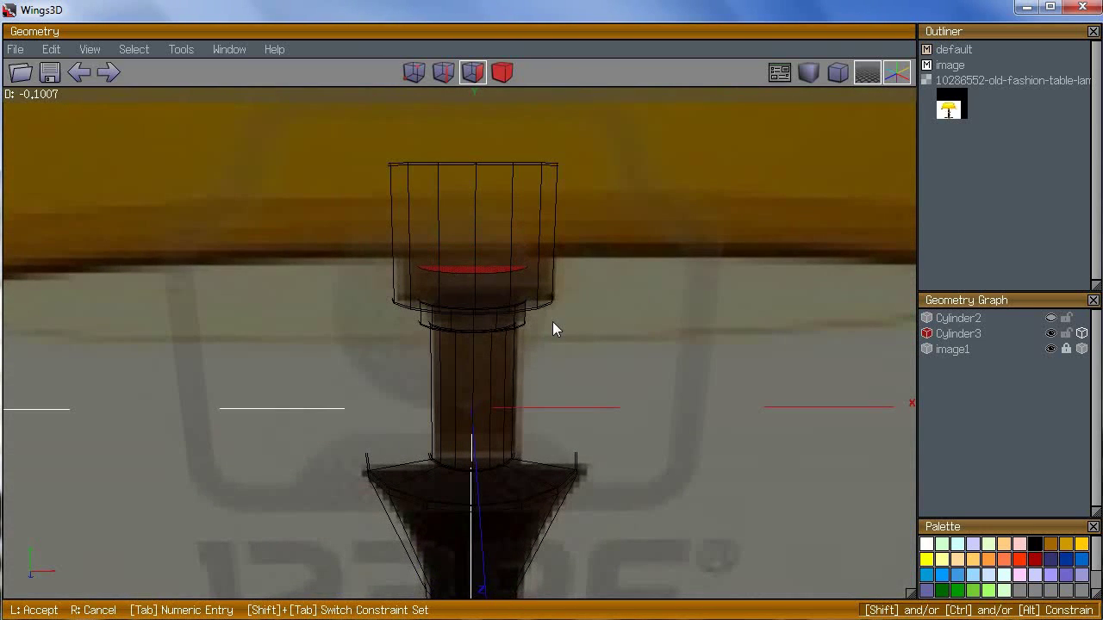
pyautogui.click(554, 329)
pyautogui.middleClick(554, 330)
pyautogui.click(554, 329)
pyautogui.press('w')
pyautogui.middleClick(689, 242)
pyautogui.click(1051, 349)
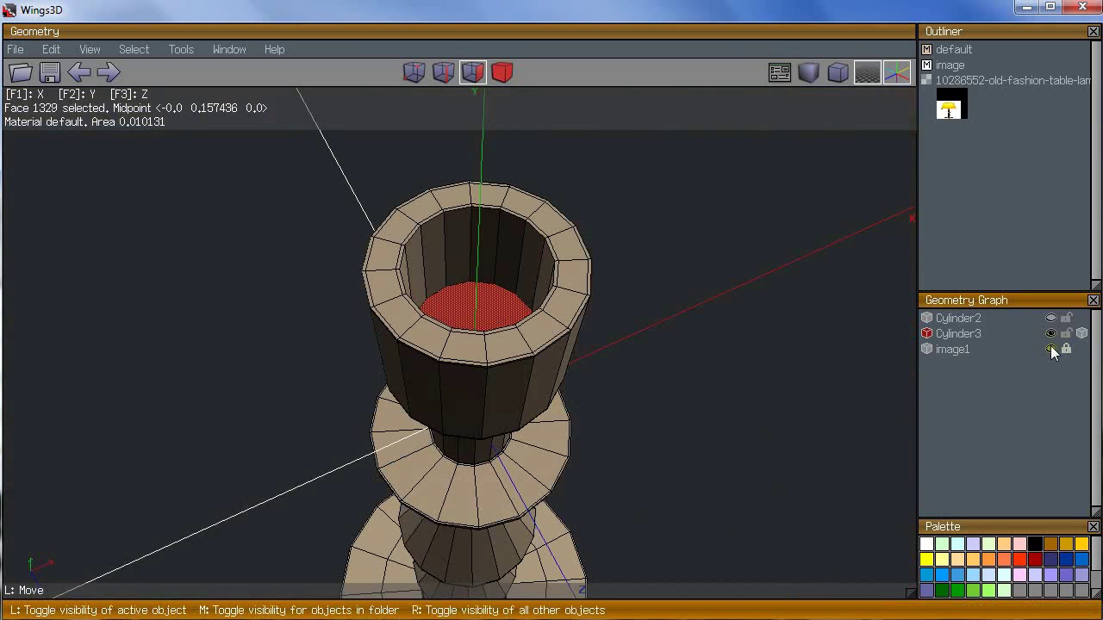
# Step: Add support edges around the floor face inside the hollow socket with Inset
pyautogui.rightClick(729, 299)
pyautogui.click(750, 201)
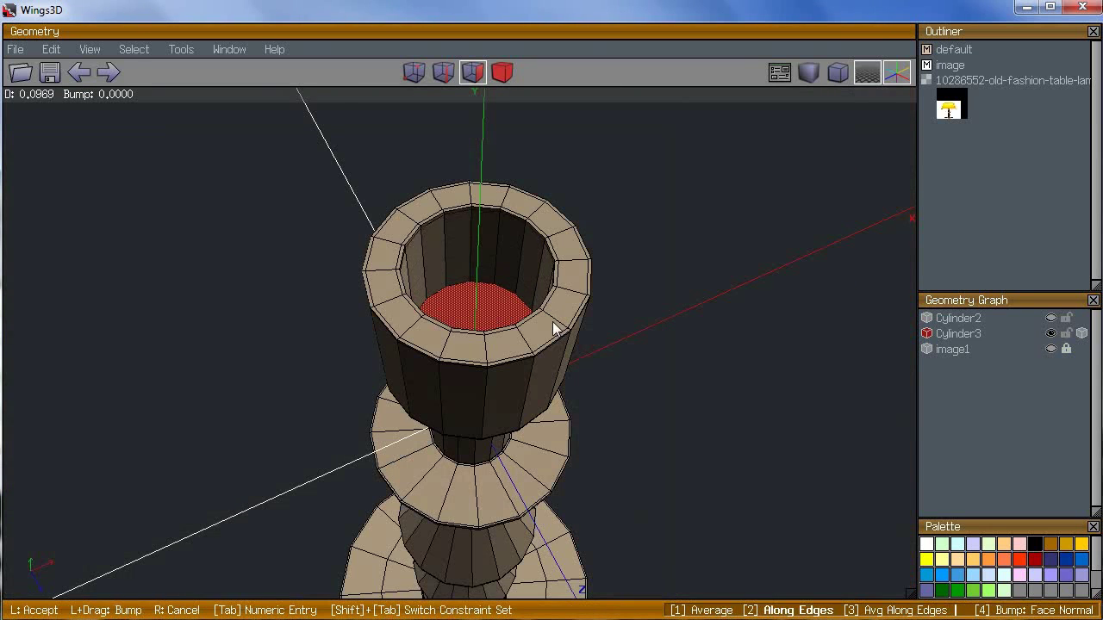
pyautogui.middleClick(554, 329)
pyautogui.click(554, 328)
pyautogui.click(554, 328)
pyautogui.middleClick(740, 310)
pyautogui.click(554, 328)
pyautogui.press('d')
pyautogui.click(554, 328)
pyautogui.rightClick(741, 310)
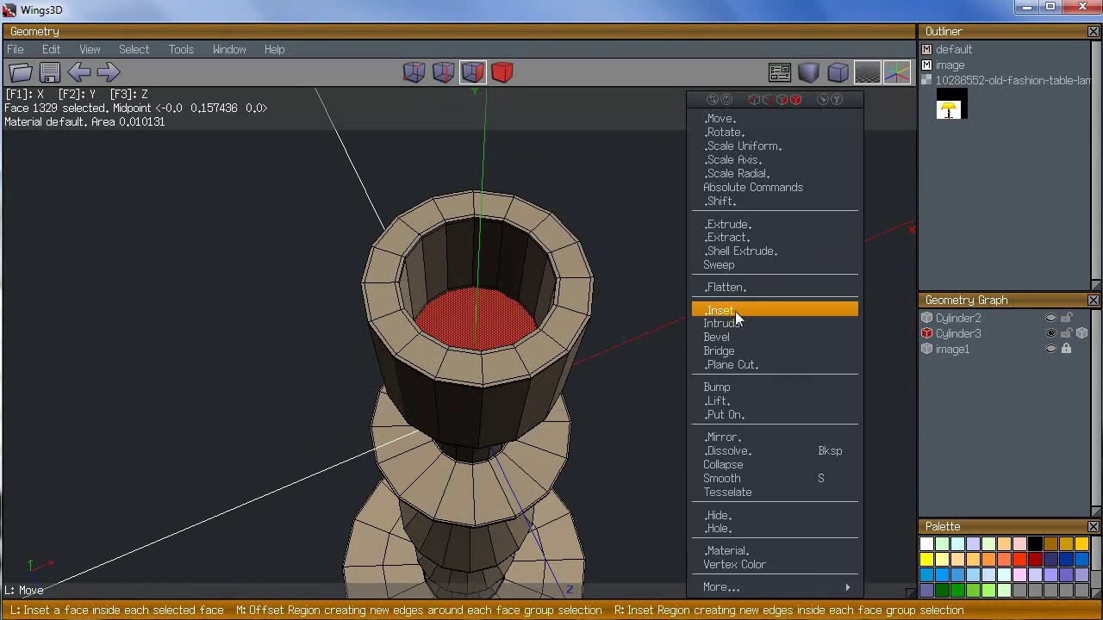
pyautogui.middleClick(736, 312)
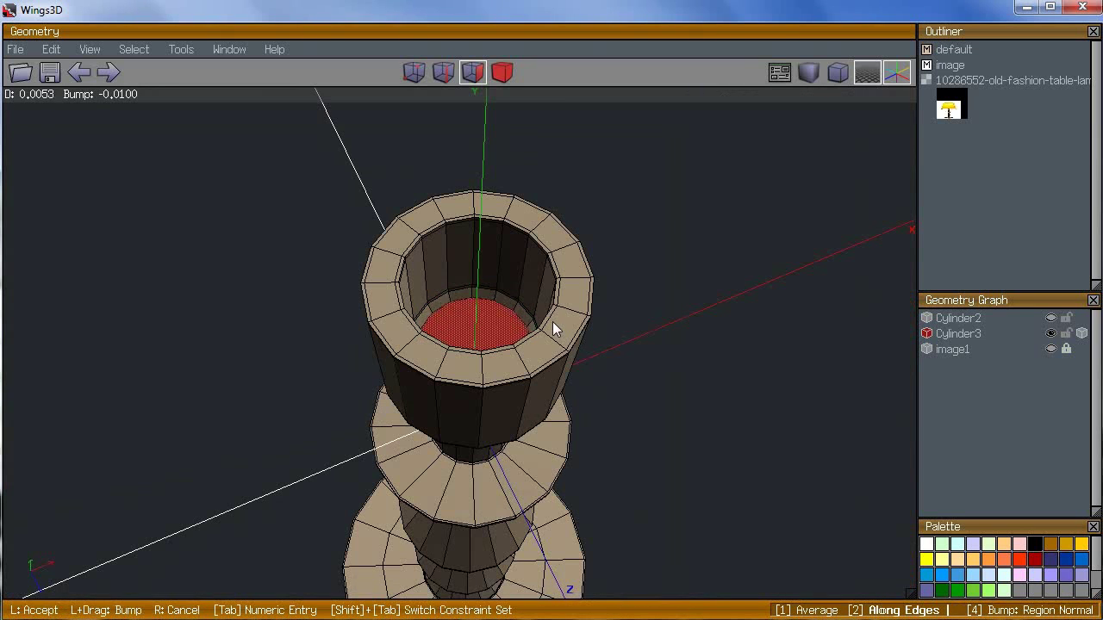
pyautogui.click(554, 328)
# Step: Examine the smoothed lamp stand and its hollow socket from several viewing directions
pyautogui.press('Tab')
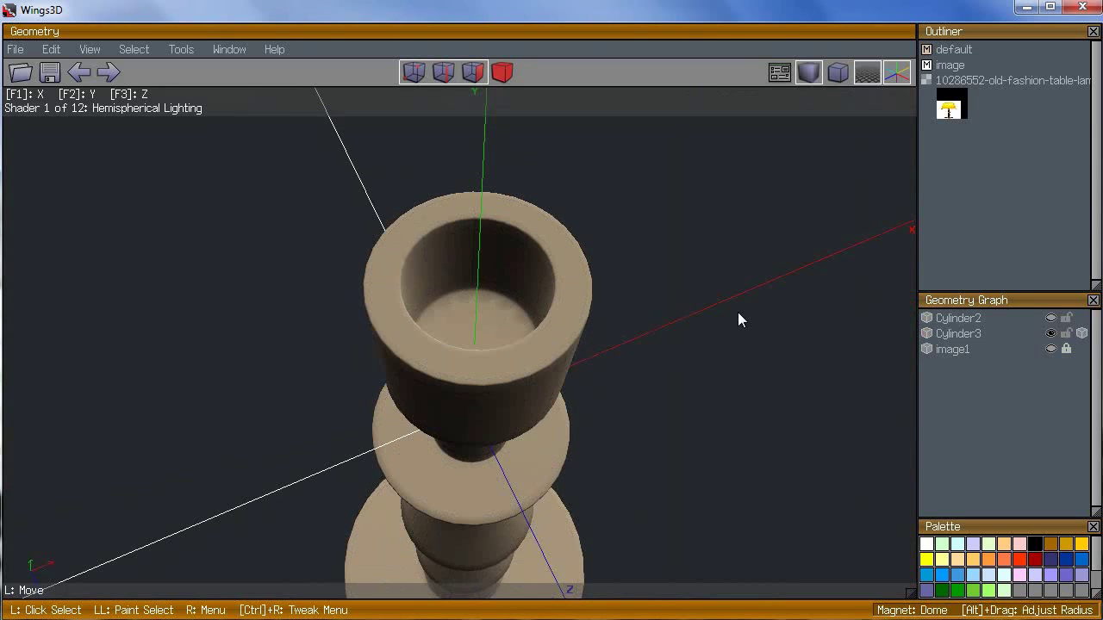
pyautogui.middleClick(737, 312)
pyautogui.scroll(-5, 554, 329)
pyautogui.click(554, 329)
pyautogui.press('x')
pyautogui.press('r')
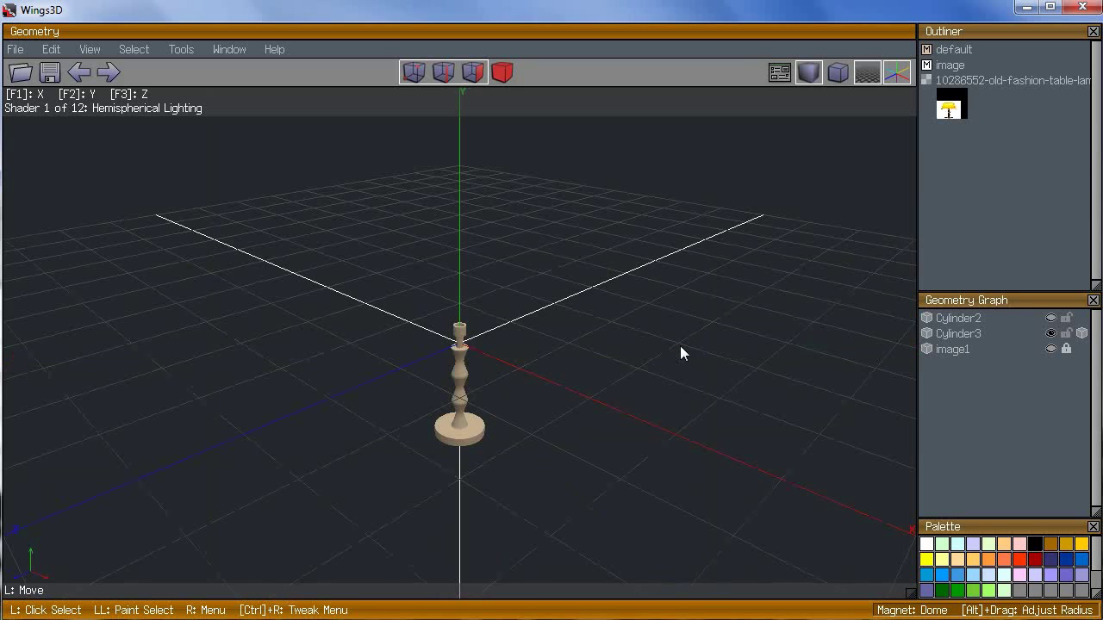
pyautogui.press('z')
pyautogui.scroll(3, 681, 347)
pyautogui.press('Tab')
# Step: Show the lampshade Cylinder2 and hide the stand Cylinder3
pyautogui.click(1050, 318)
pyautogui.middleClick(554, 328)
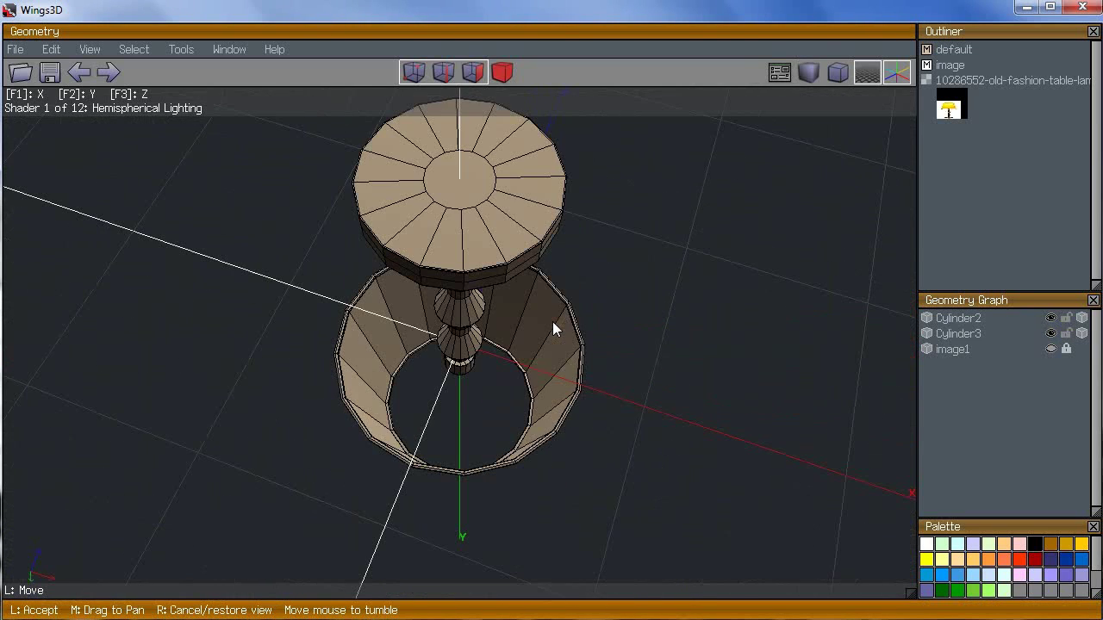
pyautogui.click(555, 328)
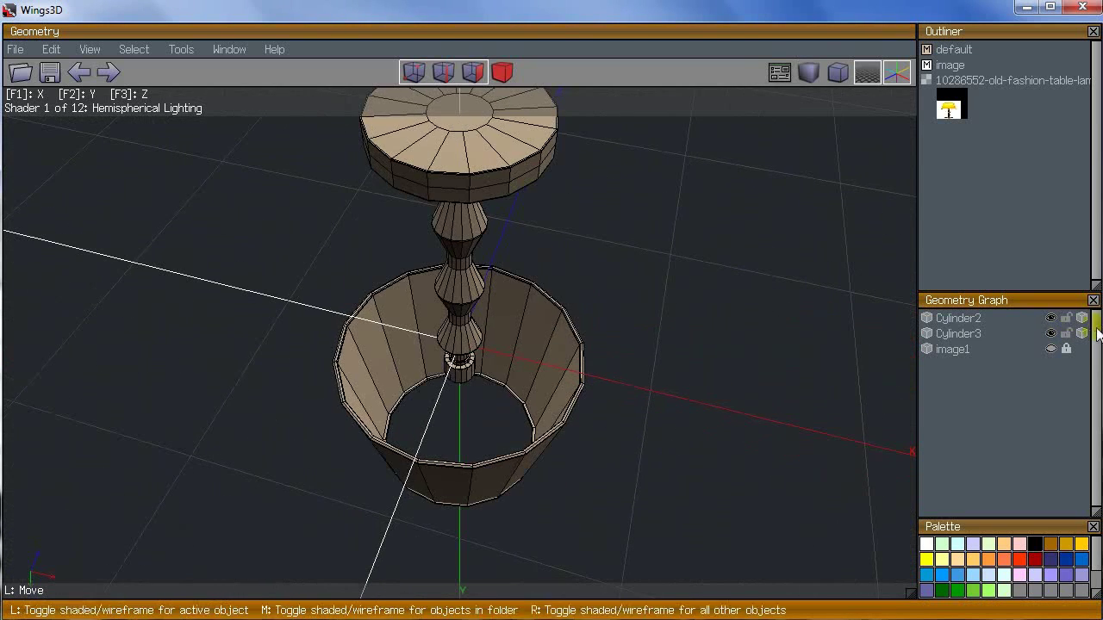
pyautogui.click(1052, 335)
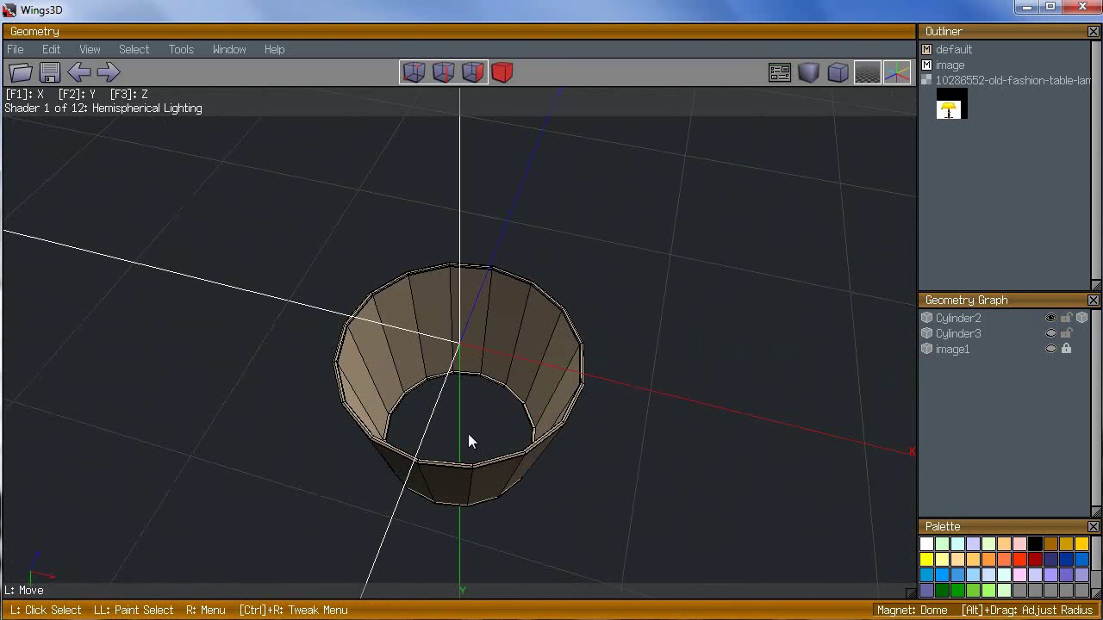
# Step: Select four evenly spaced rim faces around the lampshade's narrow opening, viewed along the Y axis
pyautogui.hotkey('shift', 'y')
pyautogui.scroll(6, 468, 435)
pyautogui.scroll(3, 468, 434)
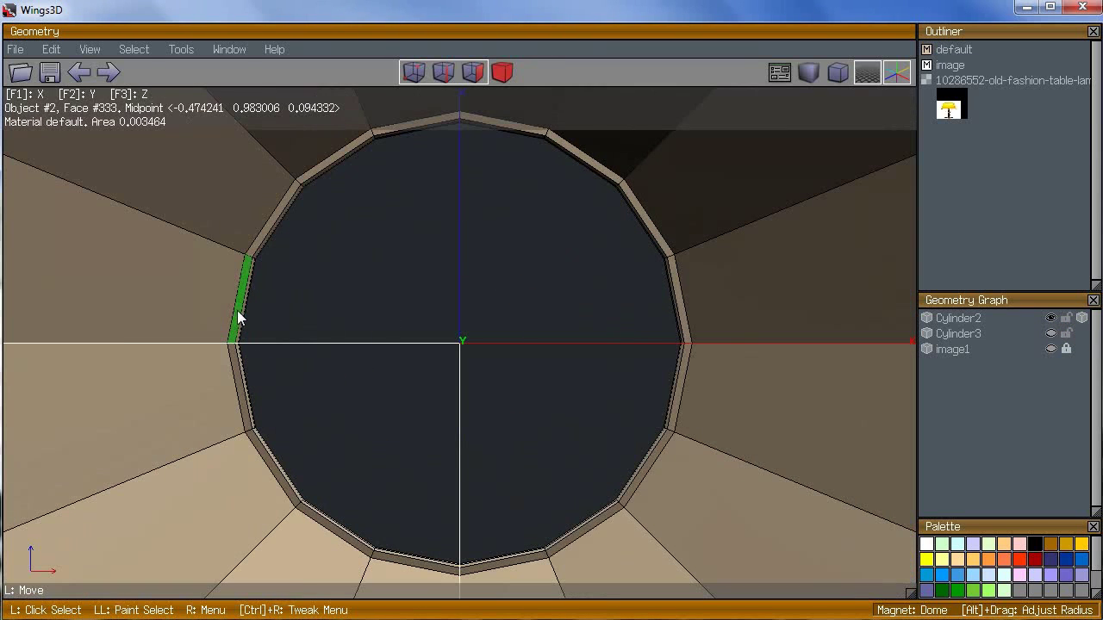
pyautogui.click(276, 224)
pyautogui.click(593, 164)
pyautogui.click(594, 164)
pyautogui.click(594, 167)
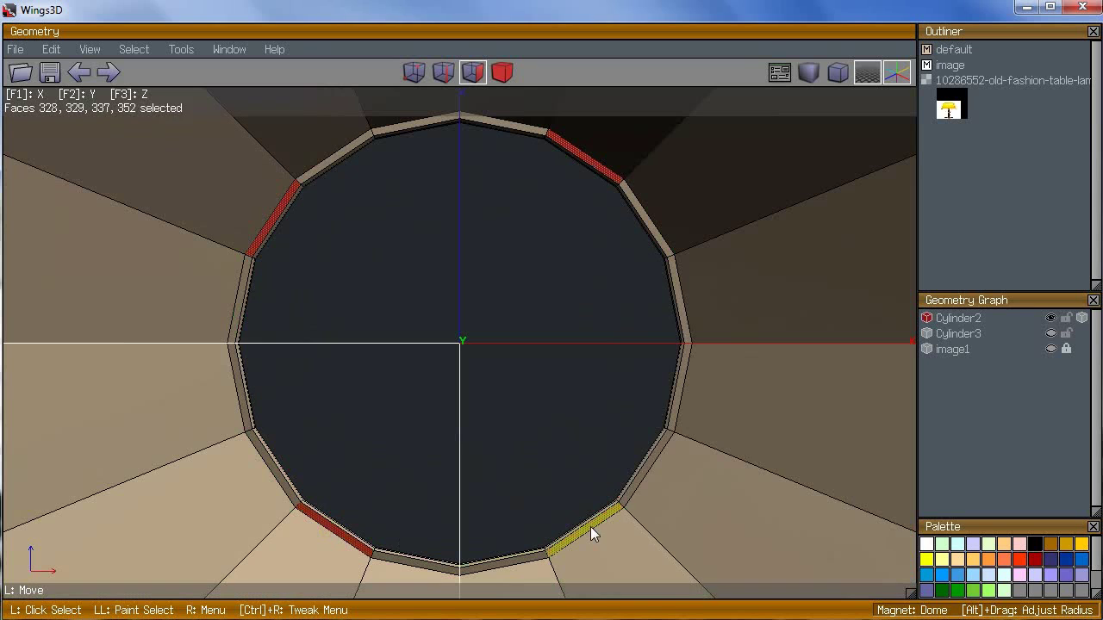
# Step: Shell Extrude the four selected rim faces along their normal with zero distance and hide the lampshade Cylinder2
pyautogui.rightClick(496, 343)
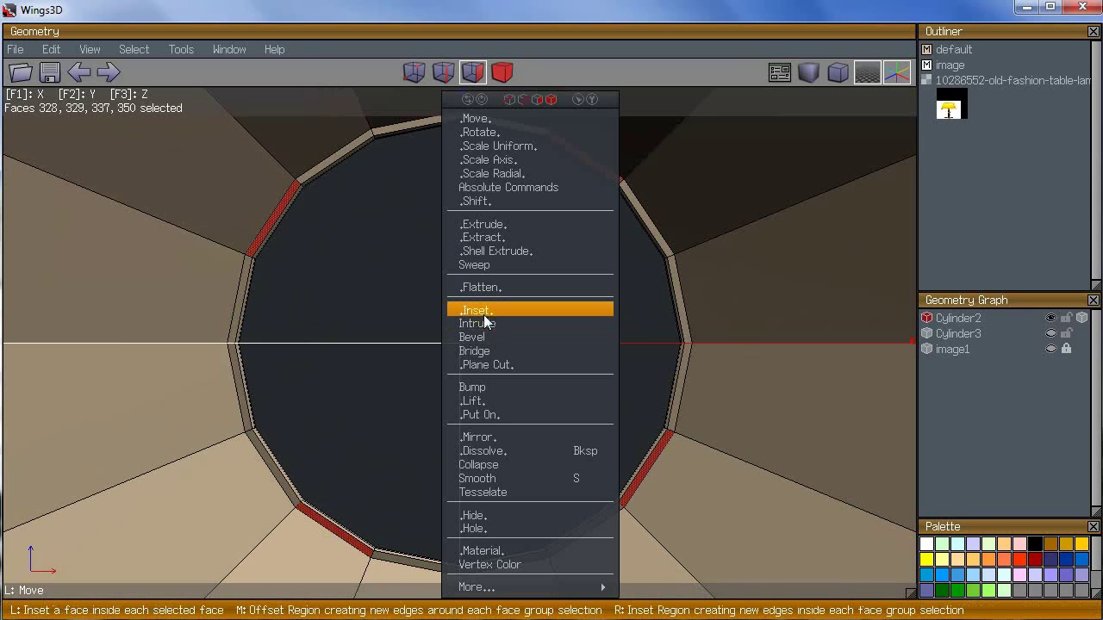
pyautogui.click(483, 251)
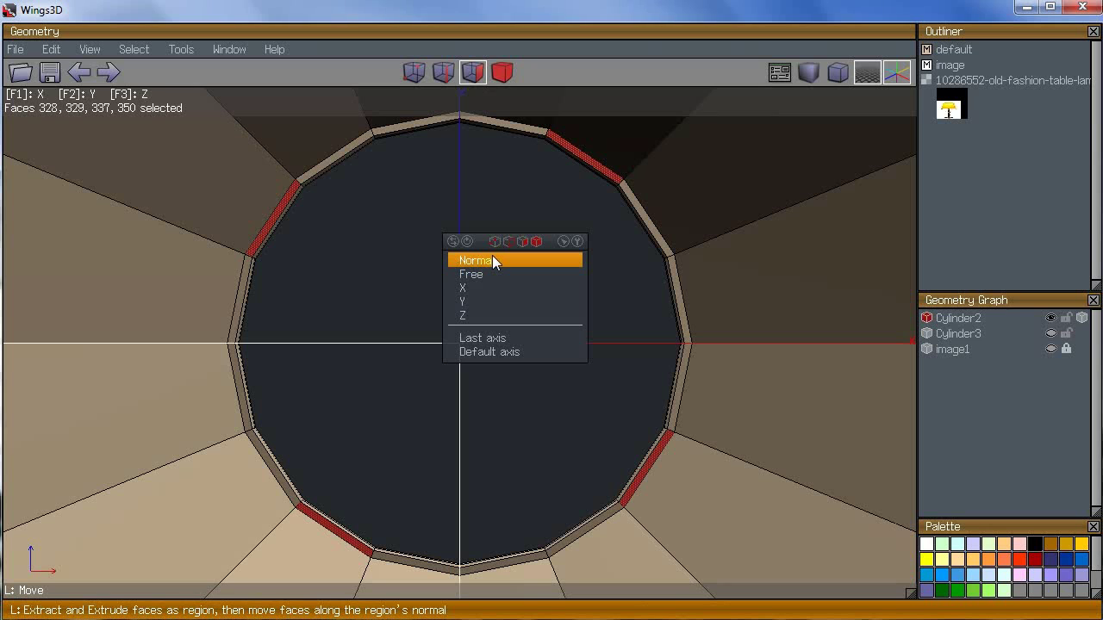
pyautogui.click(492, 258)
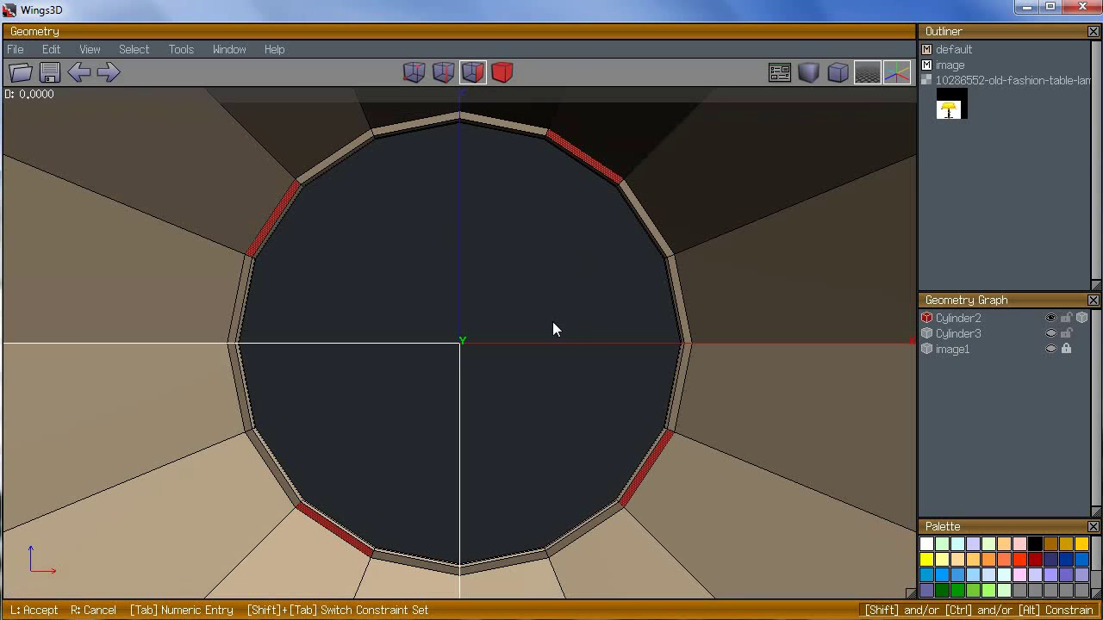
pyautogui.click(554, 329)
pyautogui.click(1050, 318)
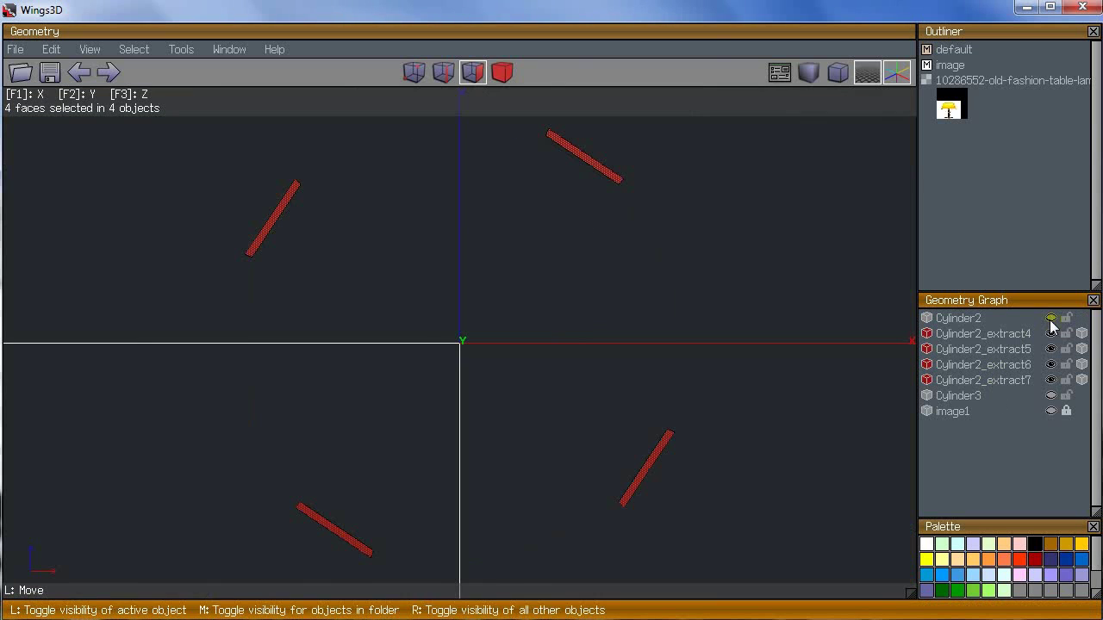
# Step: Divide the four extracted strips across their middle and widen each dividing edge into a small face by about 0.009
pyautogui.middleClick(554, 328)
pyautogui.click(553, 330)
pyautogui.press('space')
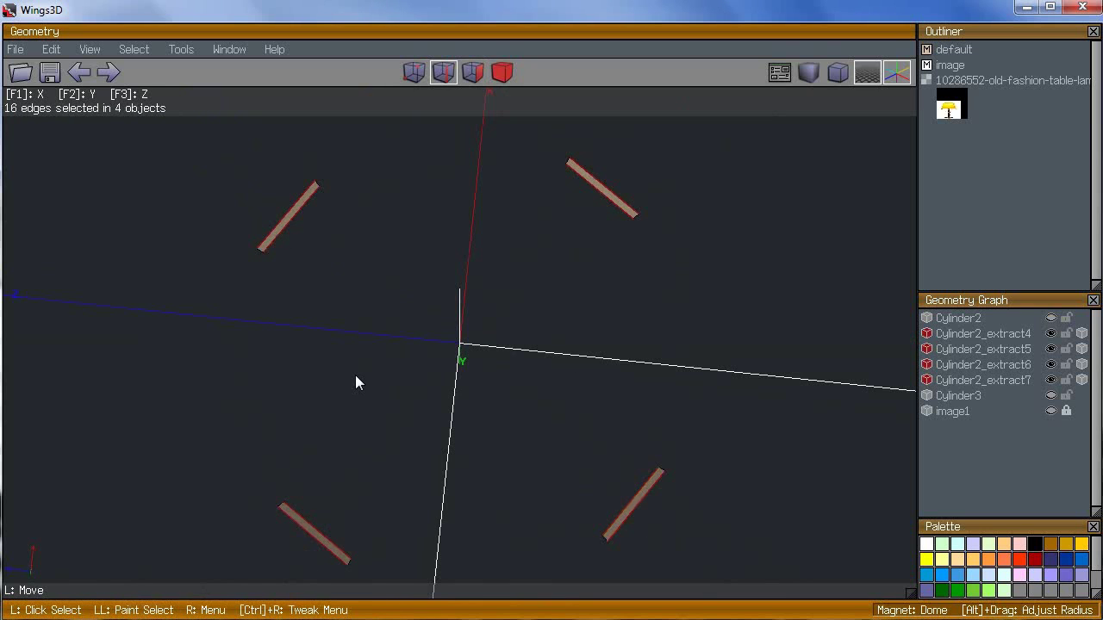
pyautogui.rightClick(379, 342)
pyautogui.click(384, 408)
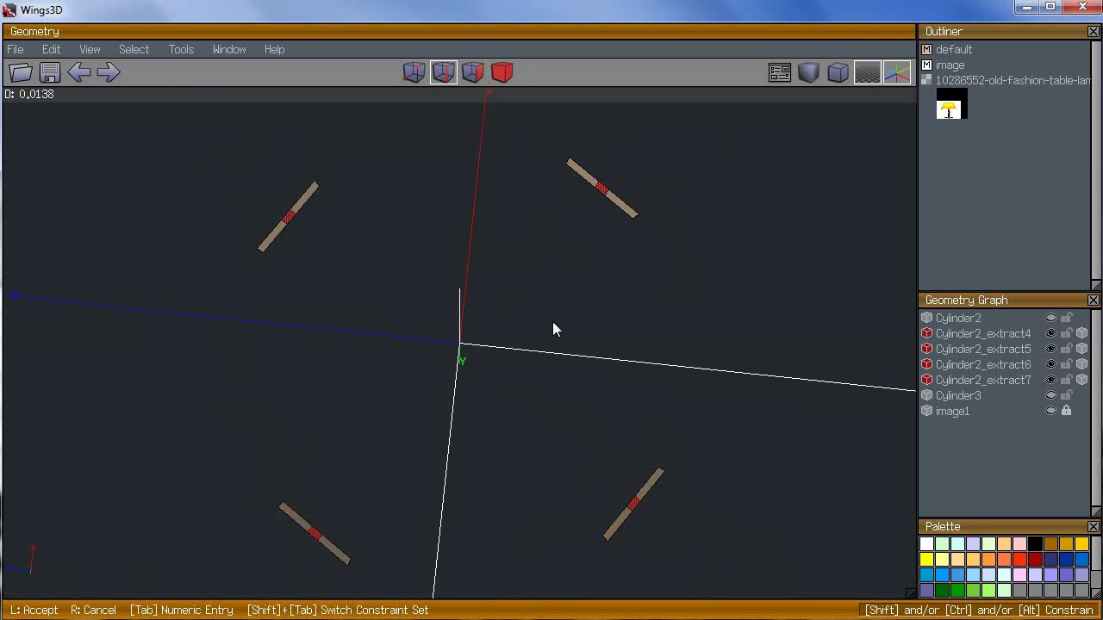
pyautogui.middleClick(554, 330)
pyautogui.click(553, 329)
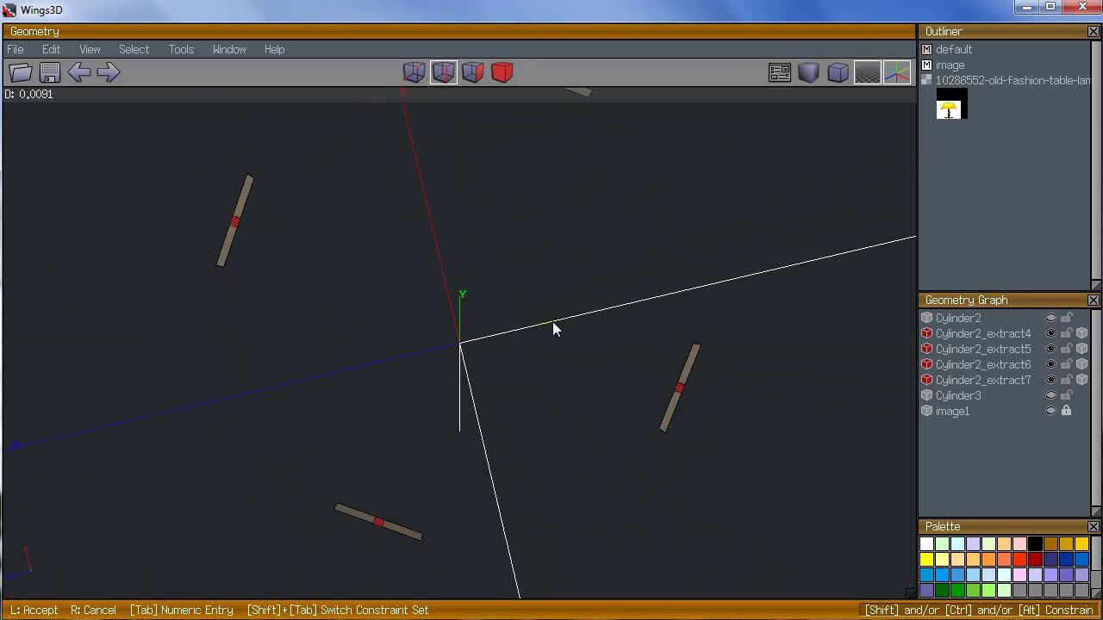
pyautogui.click(553, 329)
pyautogui.middleClick(492, 357)
pyautogui.click(345, 338)
# Step: Store the strips' small middle faces as a new selection group named "wires"
pyautogui.click(229, 49)
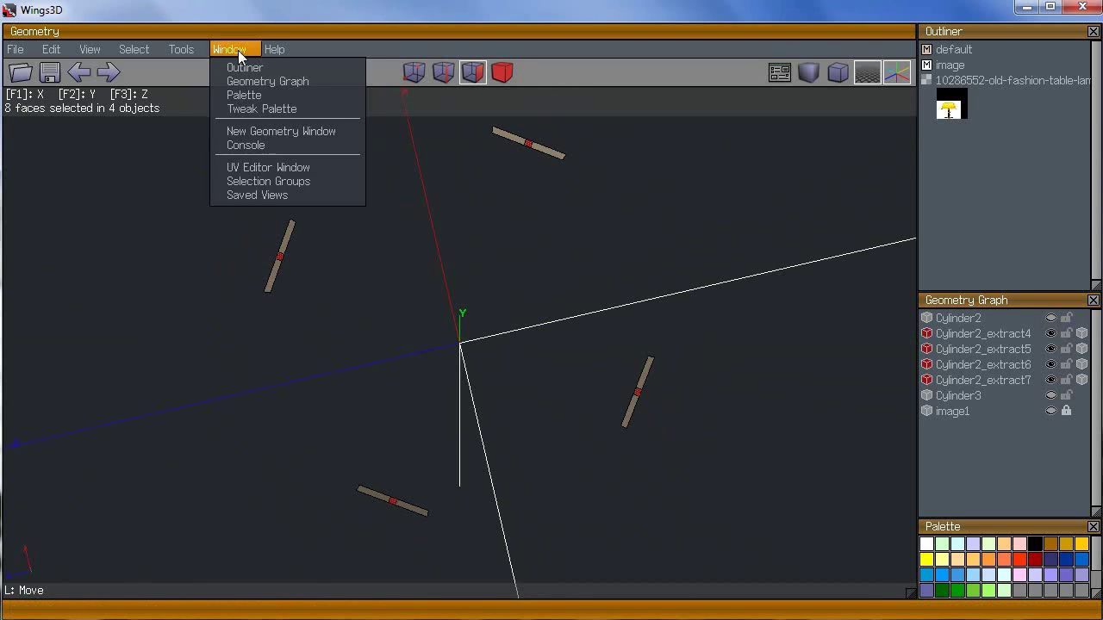
pyautogui.click(249, 181)
pyautogui.rightClick(49, 155)
pyautogui.click(49, 153)
pyautogui.write('wire')
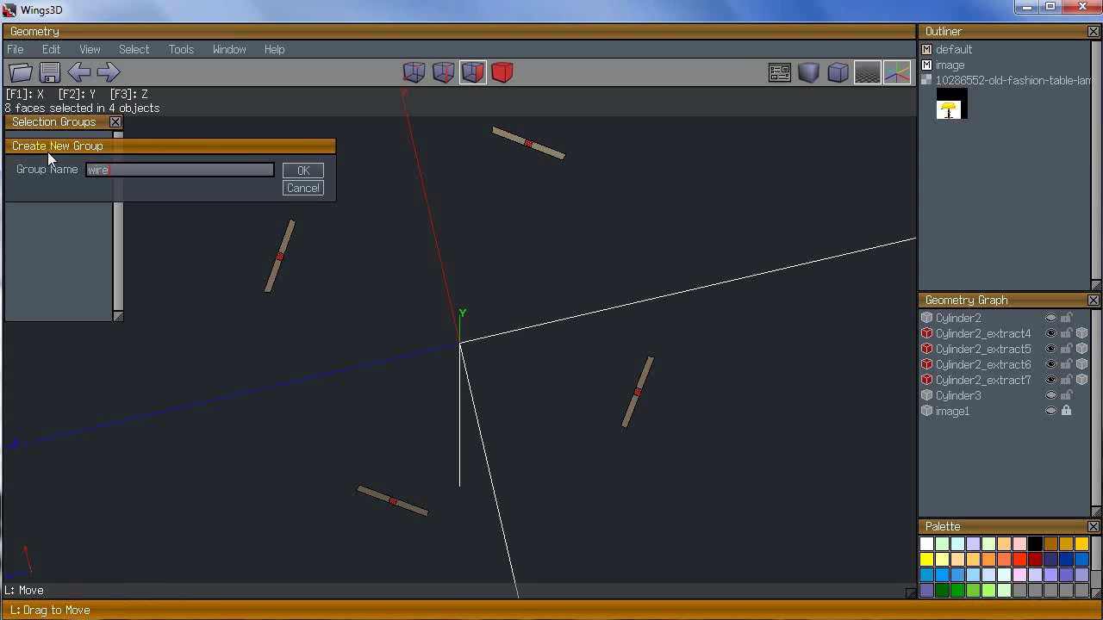
pyautogui.write('s')
pyautogui.press('Return')
# Step: Select only the small middle face of strip Cylinder2_extract5 and Sweep it about 0.014 downward, rotated about -16° around its edge
pyautogui.press('space')
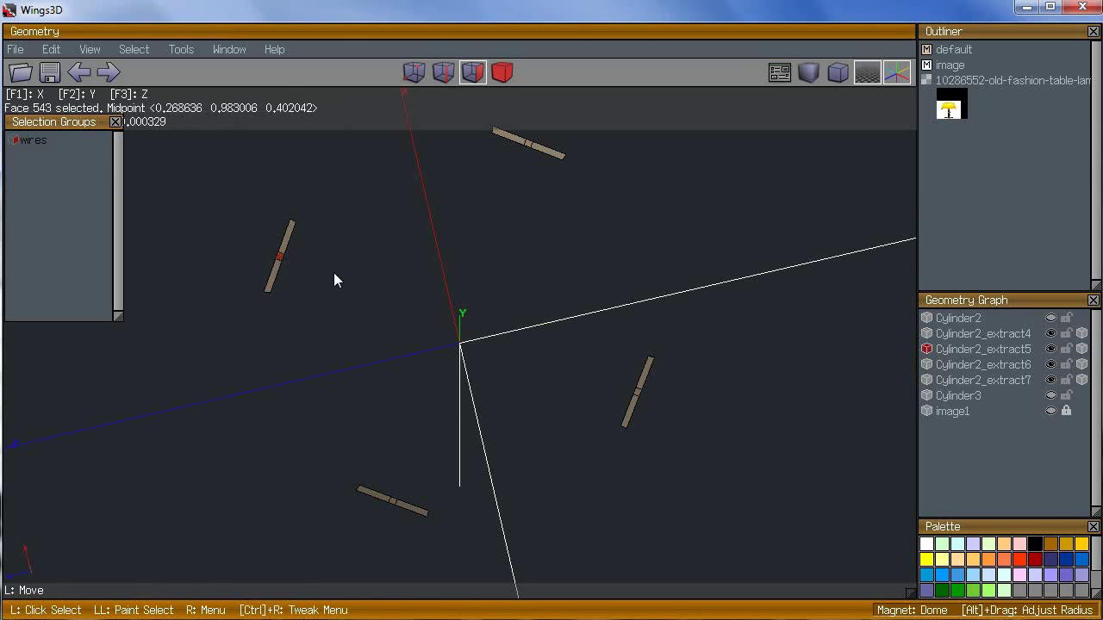
pyautogui.middleClick(334, 280)
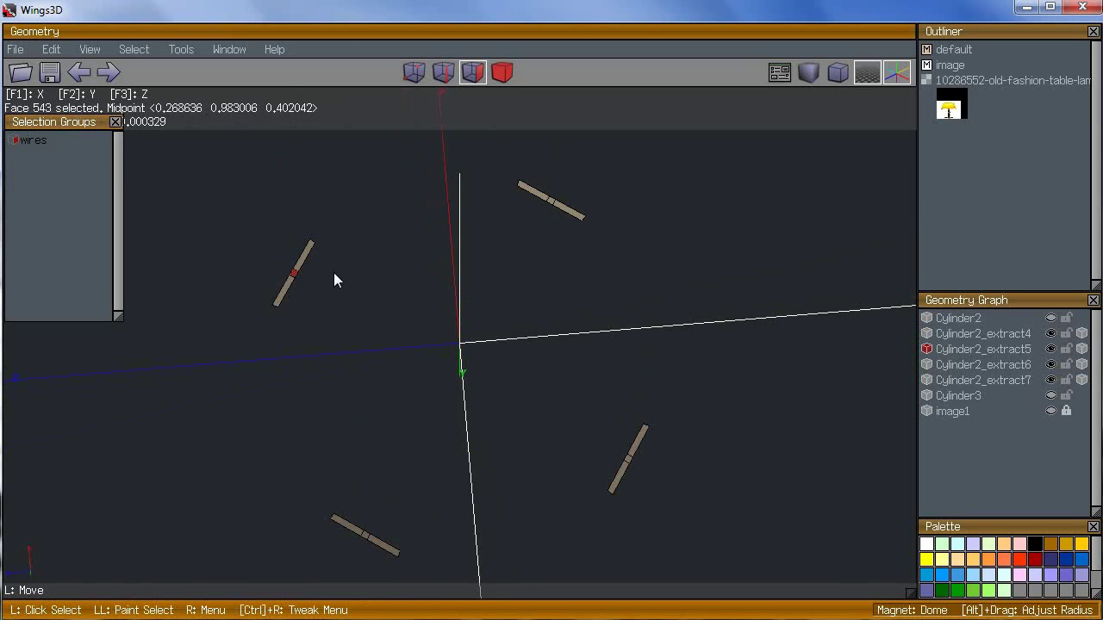
pyautogui.click(559, 330)
pyautogui.rightClick(351, 312)
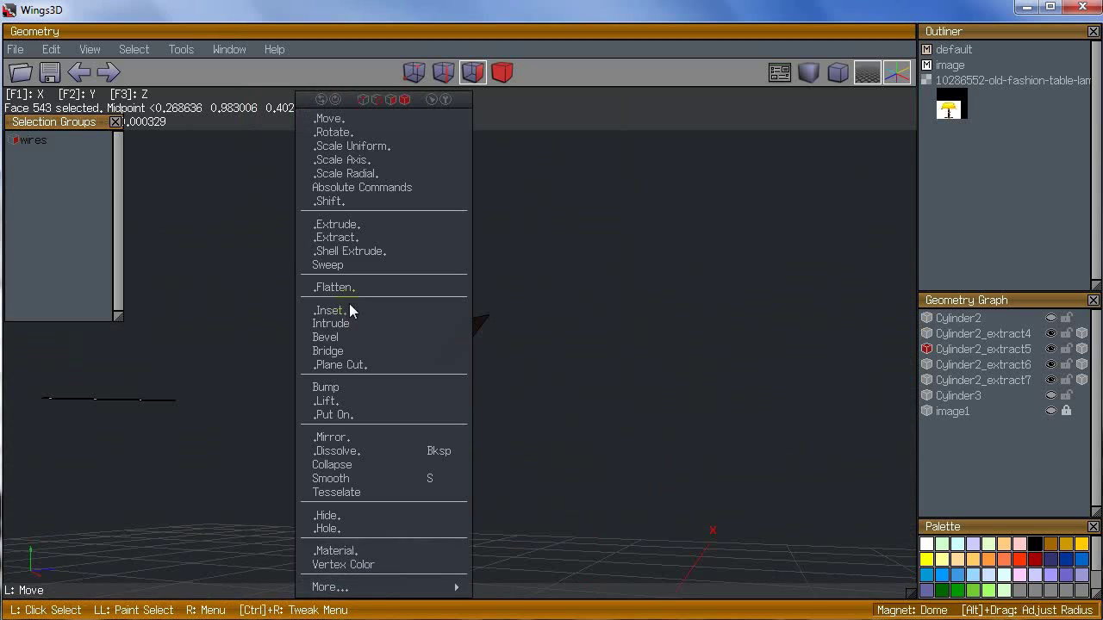
pyautogui.click(342, 269)
pyautogui.click(348, 297)
pyautogui.middleClick(397, 350)
pyautogui.click(554, 330)
pyautogui.click(451, 346)
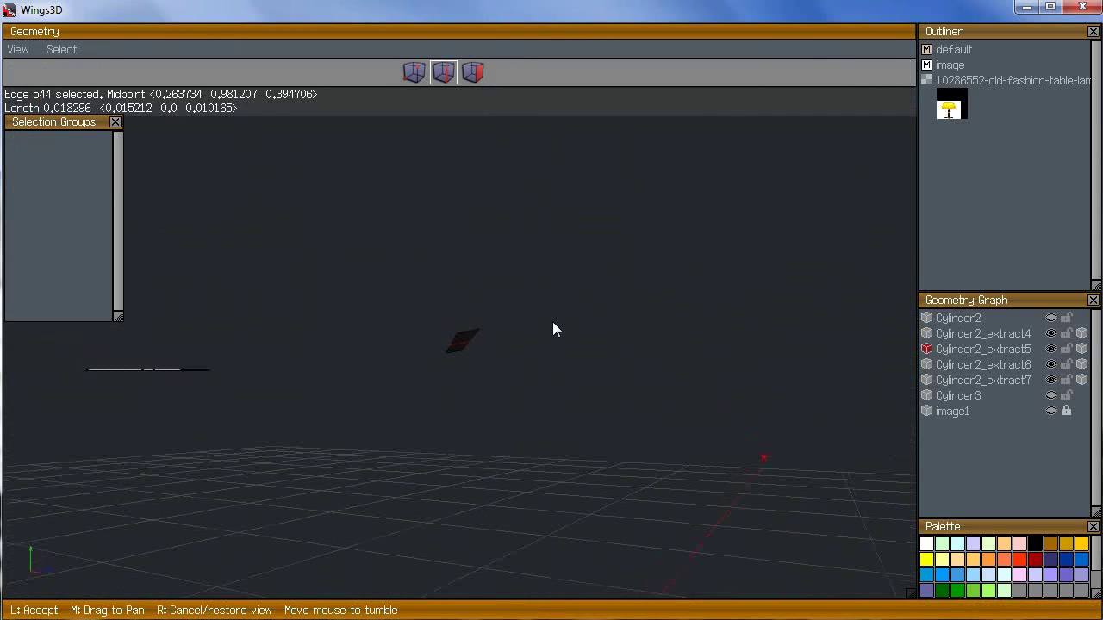
pyautogui.click(554, 330)
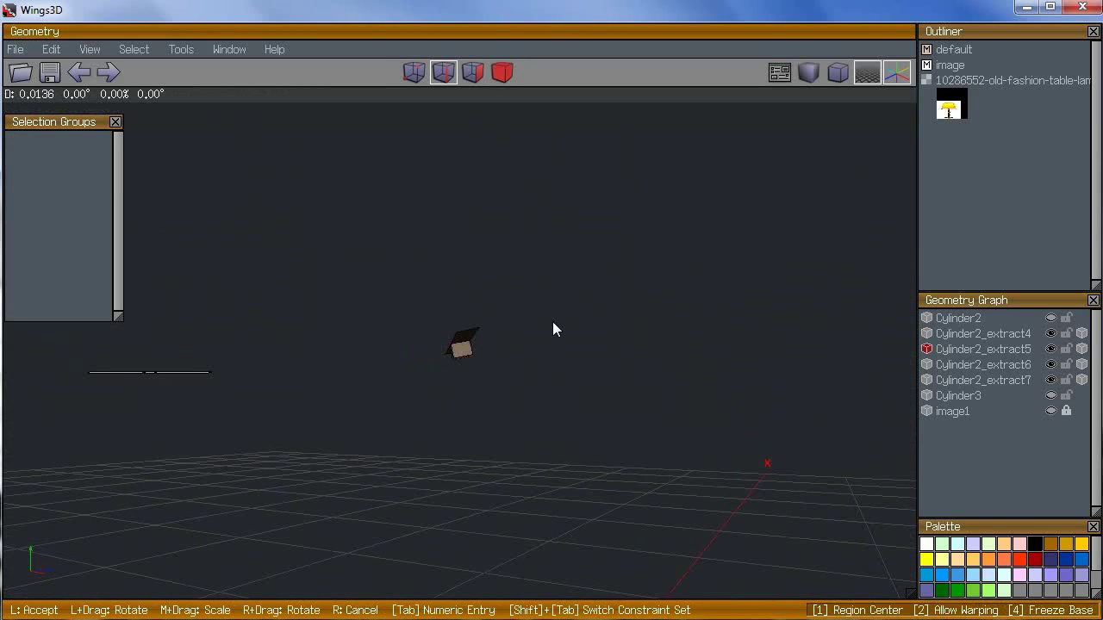
pyautogui.middleClick(554, 330)
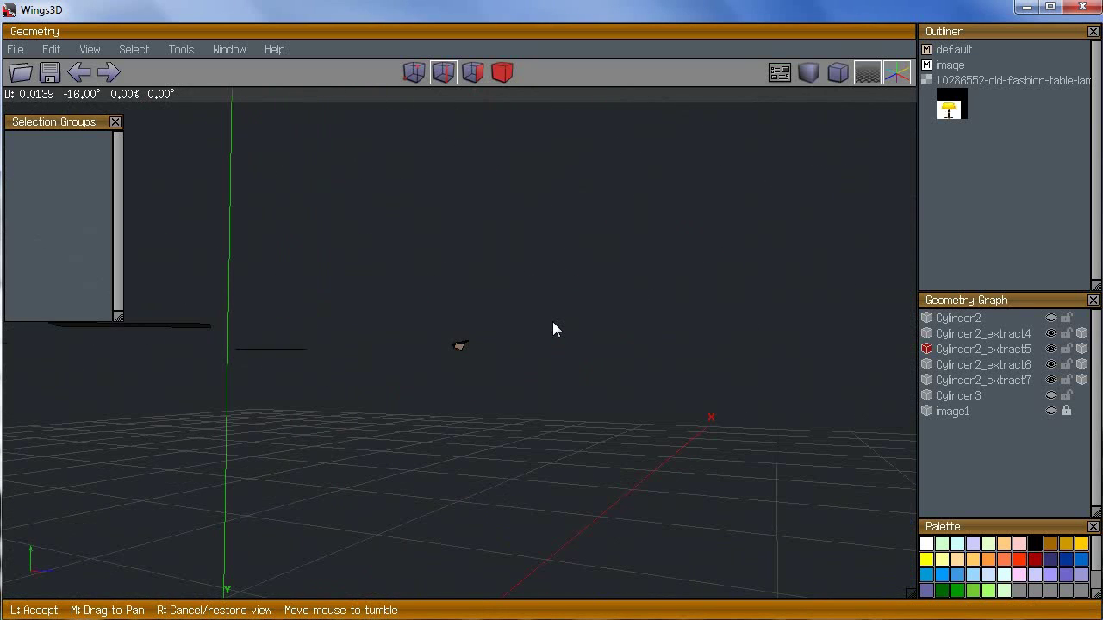
pyautogui.click(554, 327)
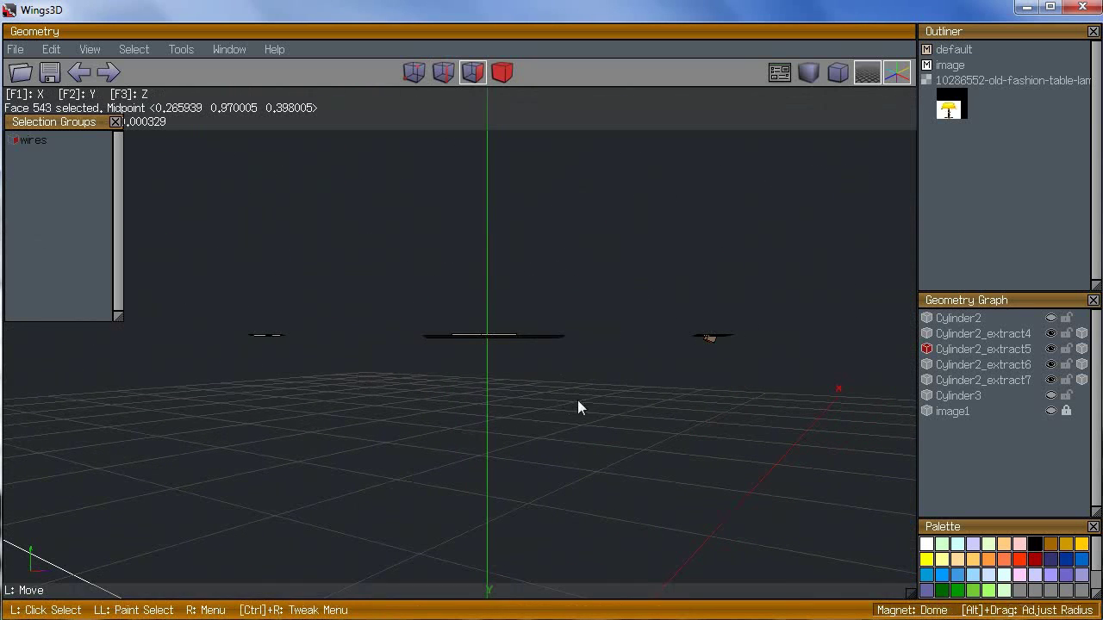
# Step: Unhide the stand Cylinder3, examine its socket rim below the strips, and clear the selection
pyautogui.click(1051, 397)
pyautogui.middleClick(554, 330)
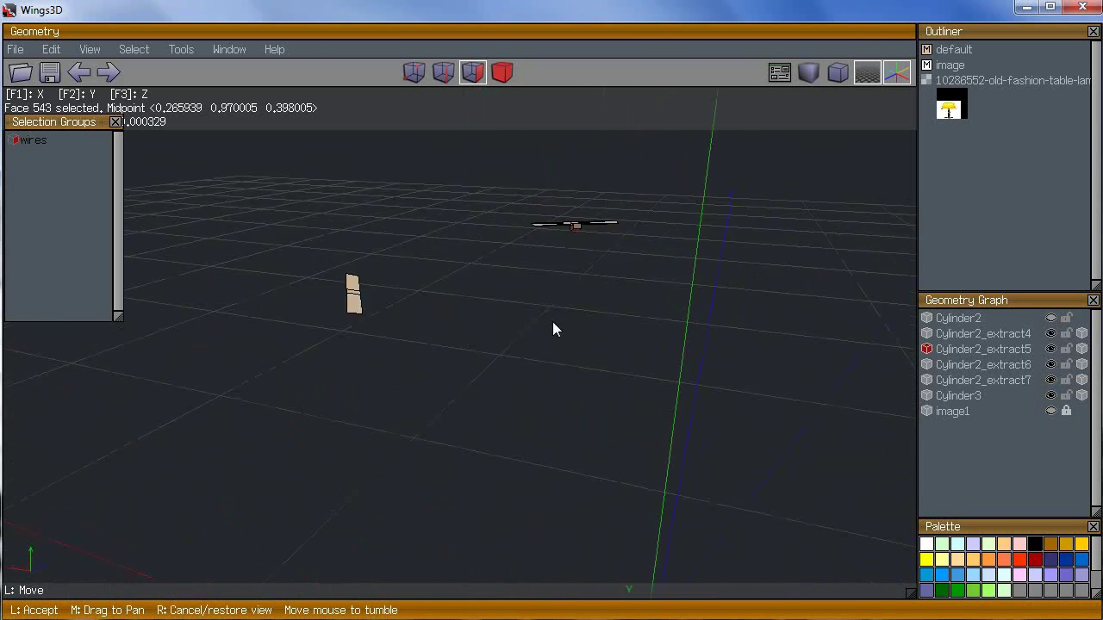
pyautogui.click(554, 327)
pyautogui.click(554, 543)
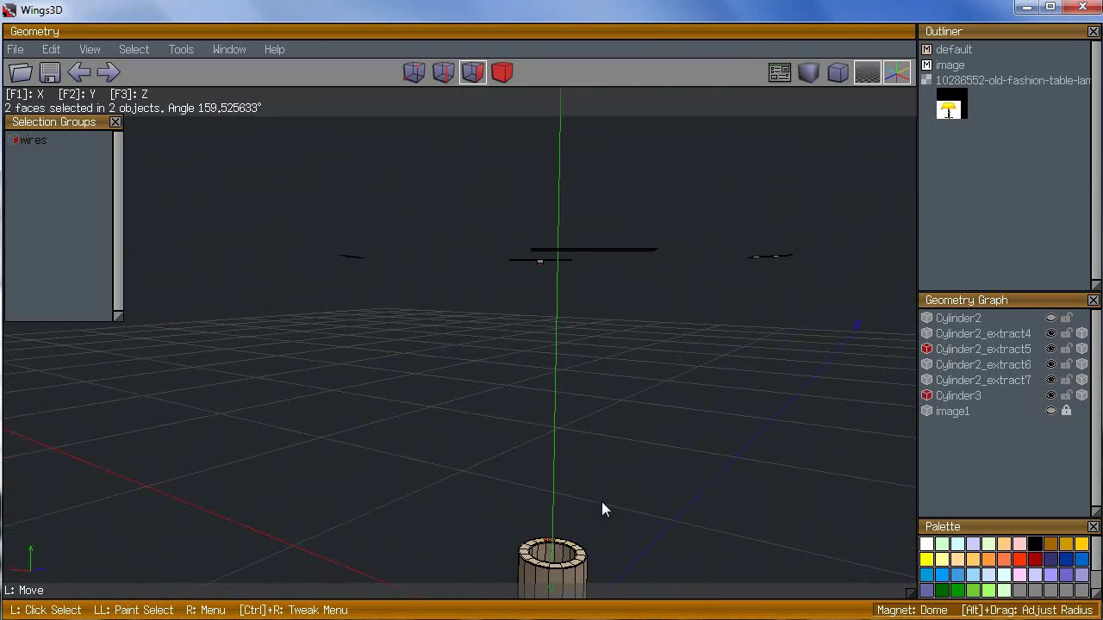
pyautogui.middleClick(601, 502)
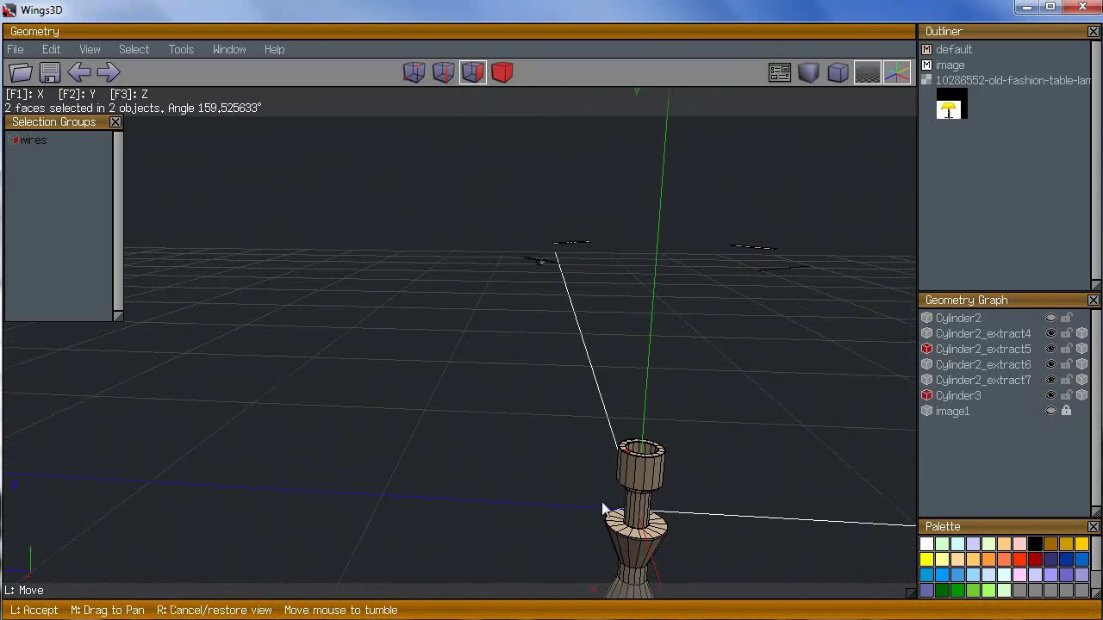
pyautogui.click(552, 328)
pyautogui.press('space')
pyautogui.click(677, 397)
pyautogui.press('a')
pyautogui.middleClick(688, 415)
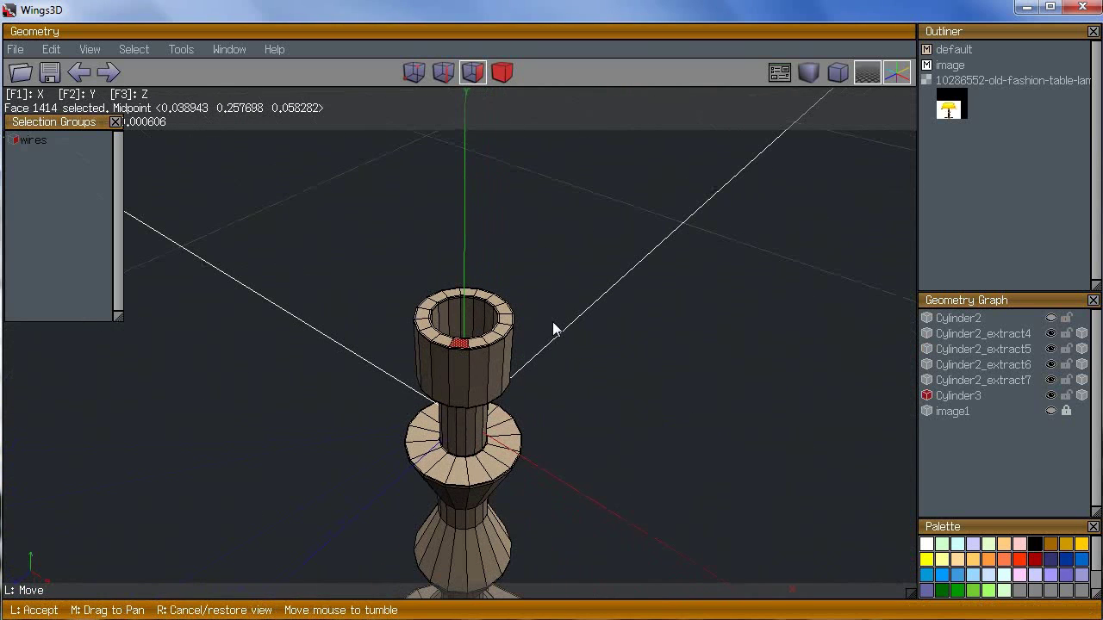
pyautogui.click(554, 325)
pyautogui.press('space')
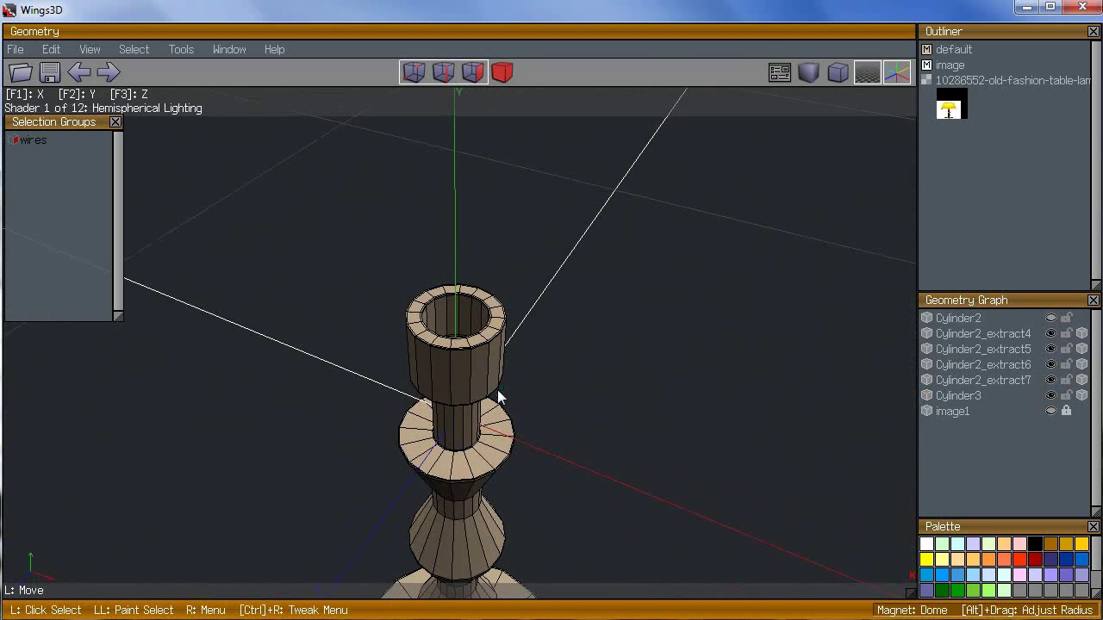
# Step: Connect the ring of vertical edges around the socket's outer wall and slide the new edge loop towards the rim
pyautogui.click(470, 365)
pyautogui.press('g')
pyautogui.press('c')
pyautogui.rightClick(652, 271)
pyautogui.click(655, 250)
pyautogui.click(554, 329)
# Step: Bevel the socket's edge loop by about 0.013 into a band of faces and inset the band by about 0.002
pyautogui.rightClick(690, 233)
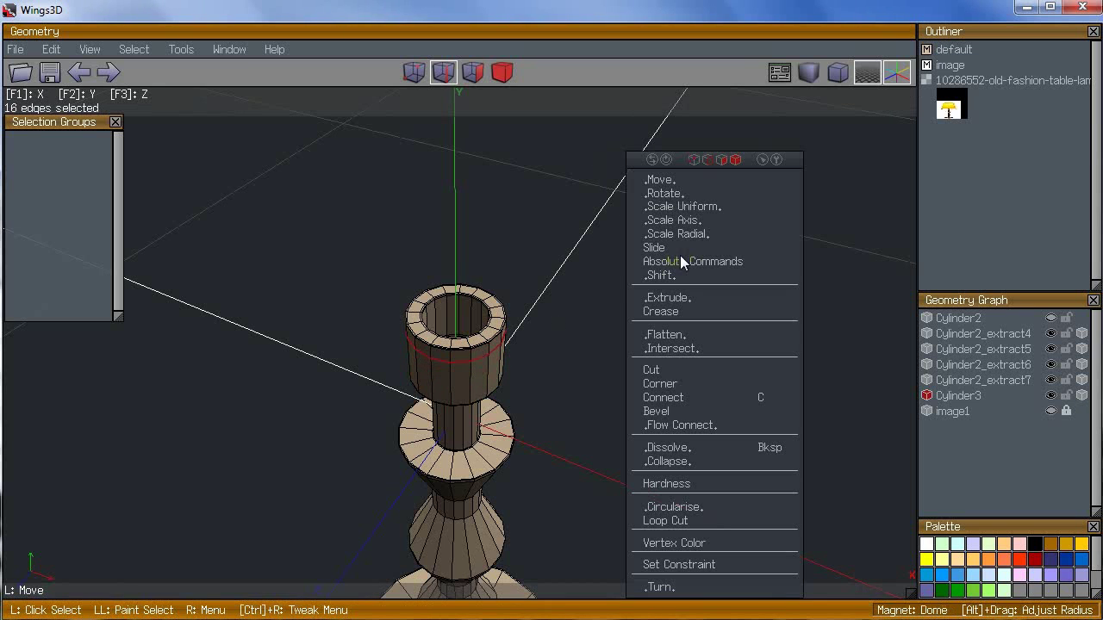
pyautogui.click(689, 411)
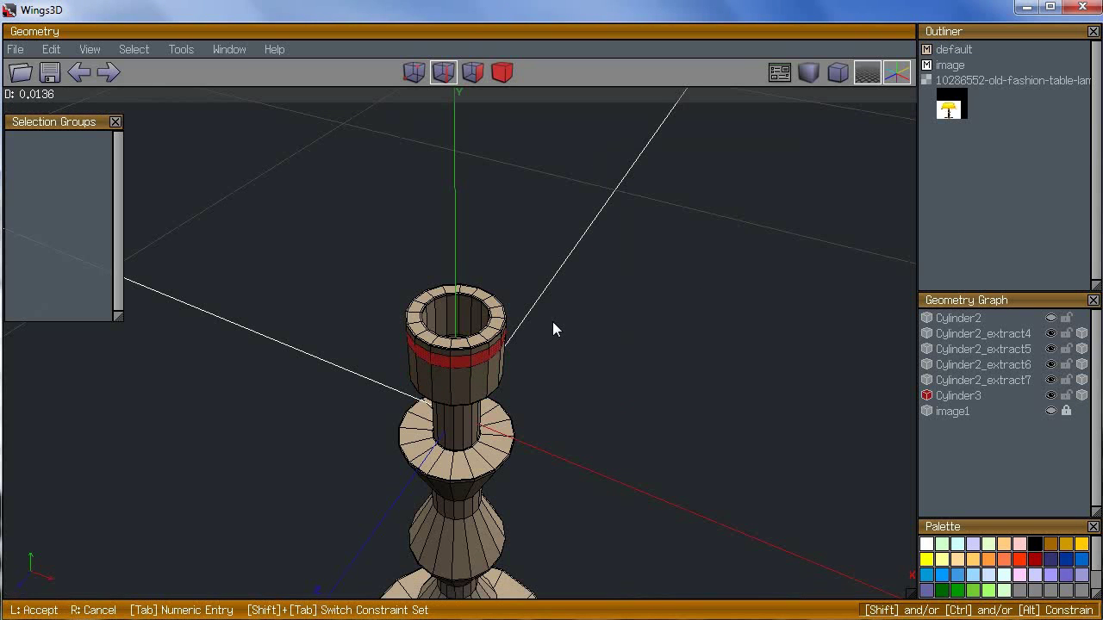
pyautogui.middleClick(554, 330)
pyautogui.click(554, 329)
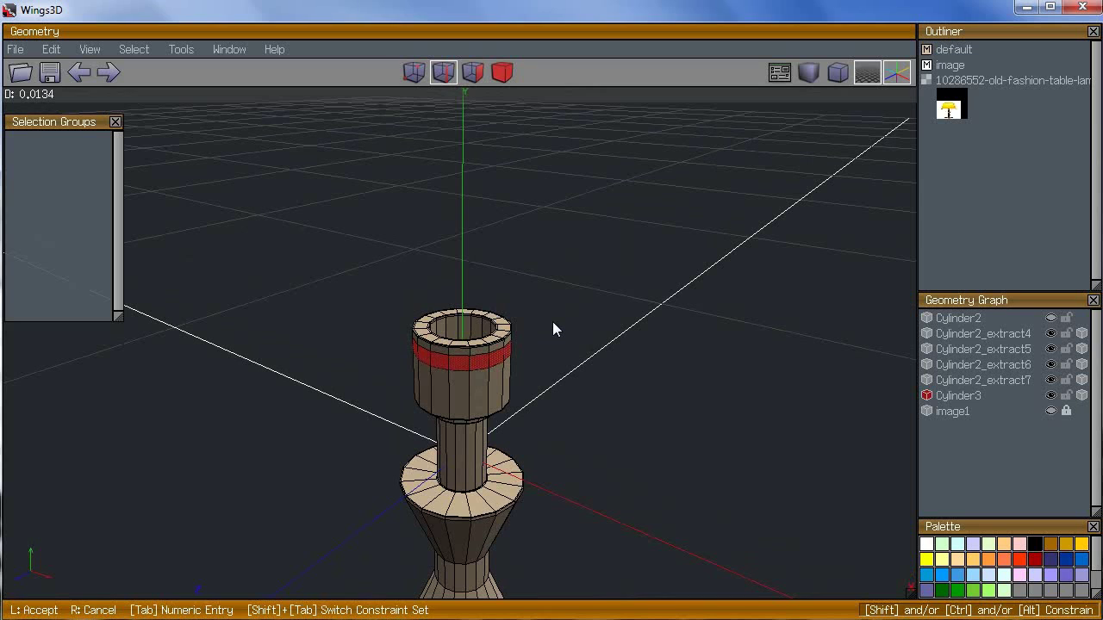
pyautogui.click(554, 330)
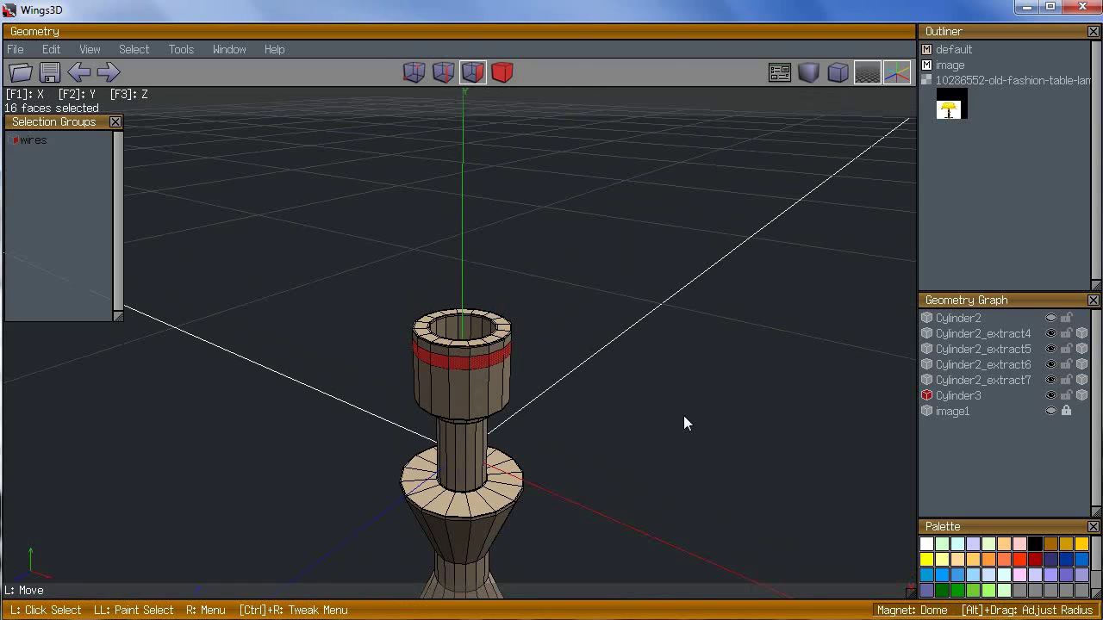
pyautogui.rightClick(682, 390)
pyautogui.click(678, 310)
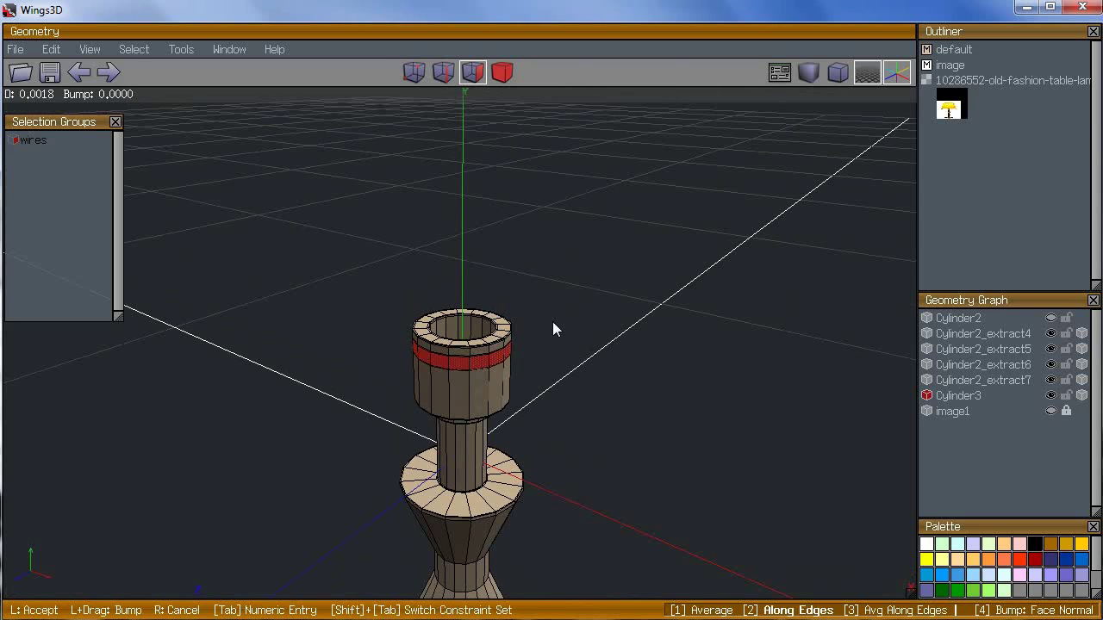
pyautogui.click(555, 329)
# Step: Store the socket's band of faces as a new selection group named "wire_base"
pyautogui.rightClick(72, 184)
pyautogui.click(71, 184)
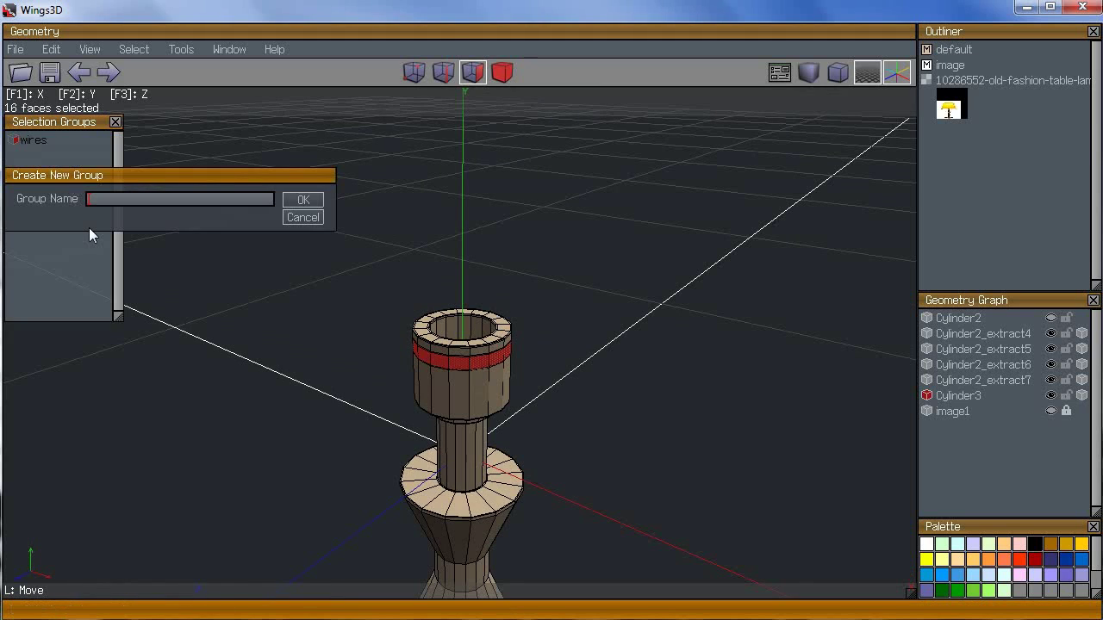
pyautogui.write('wire_base')
pyautogui.press('Return')
# Step: Extrude the socket's face band inward along its normal by about 0.017 to form a groove
pyautogui.rightClick(618, 309)
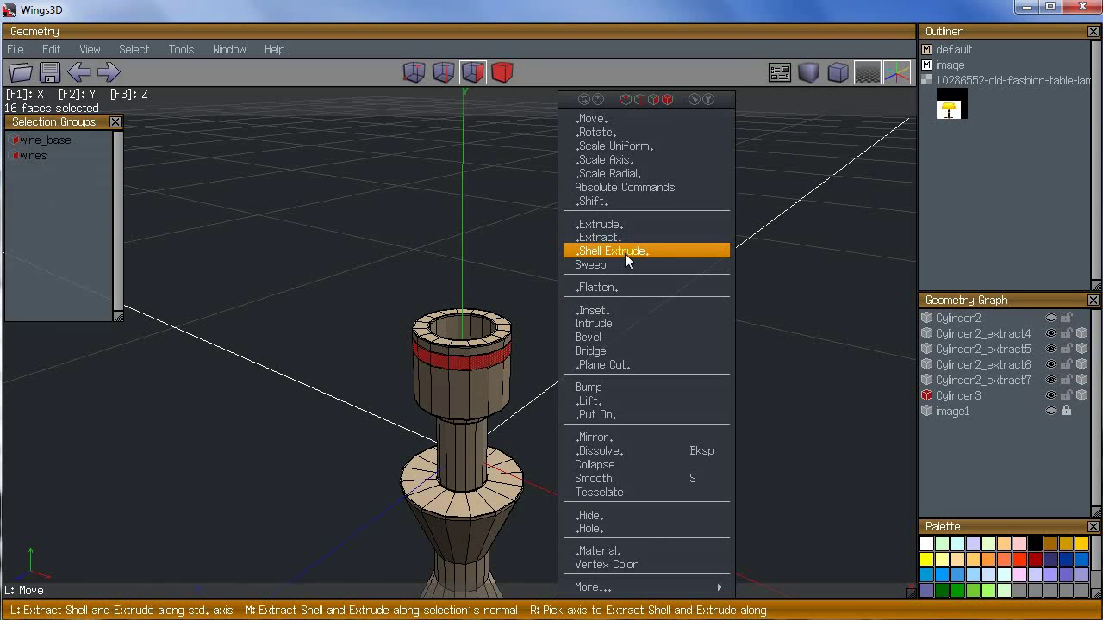
pyautogui.rightClick(512, 250)
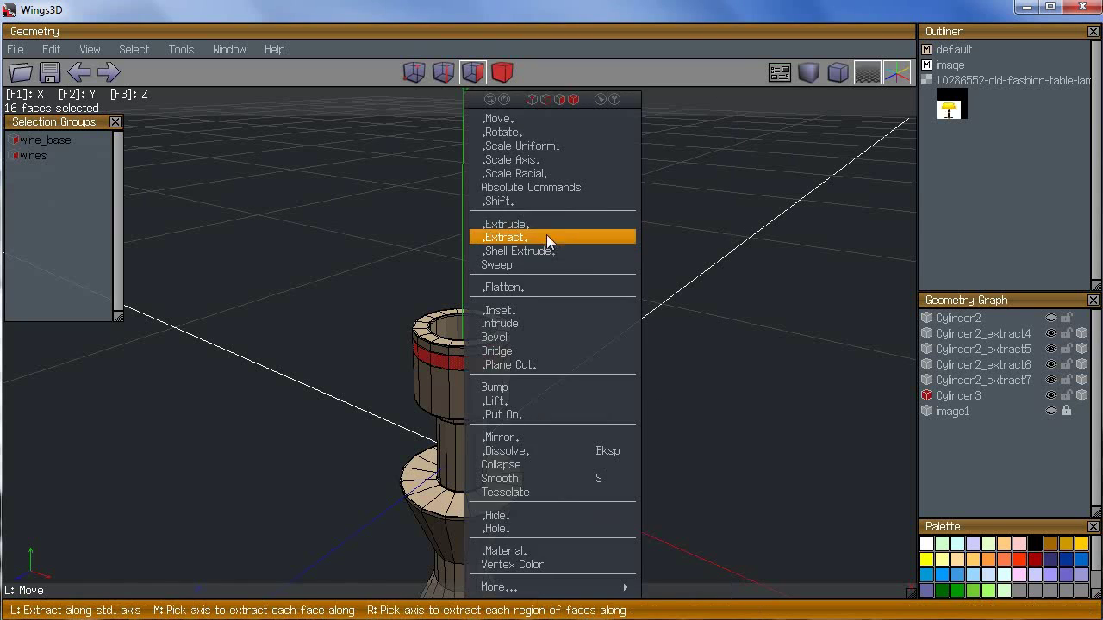
pyautogui.click(559, 227)
pyautogui.click(560, 241)
pyautogui.middleClick(553, 330)
pyautogui.scroll(5, 553, 330)
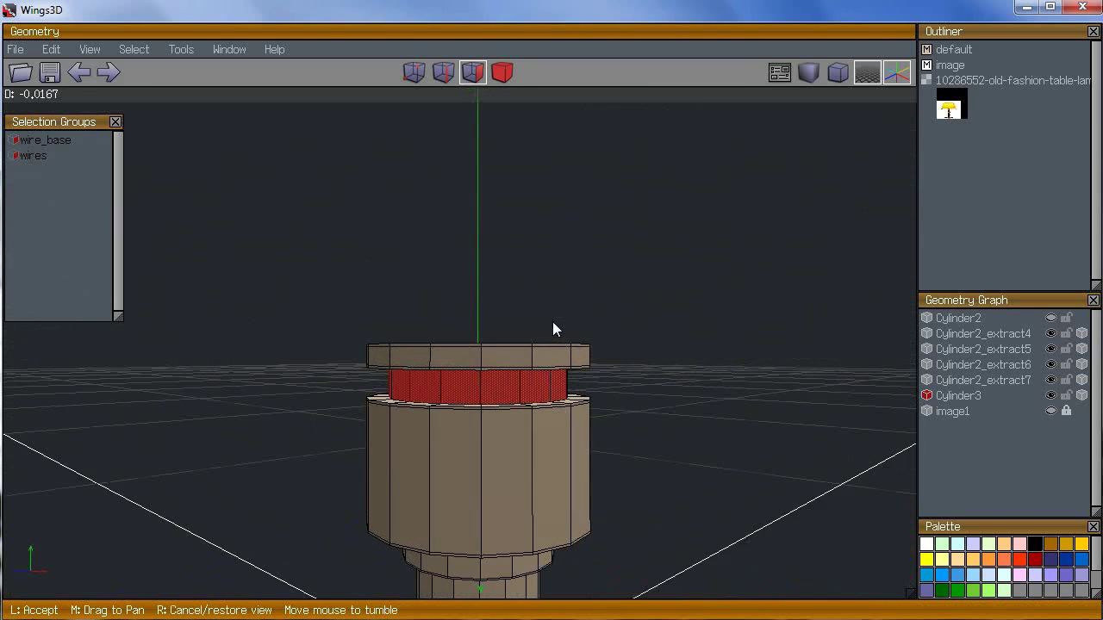
pyautogui.click(553, 330)
pyautogui.click(554, 329)
pyautogui.rightClick(555, 328)
pyautogui.click(586, 311)
pyautogui.click(554, 328)
pyautogui.rightClick(554, 327)
pyautogui.click(617, 286)
pyautogui.click(553, 324)
pyautogui.rightClick(640, 261)
pyautogui.click(651, 289)
pyautogui.click(554, 324)
pyautogui.rightClick(653, 290)
pyautogui.click(544, 182)
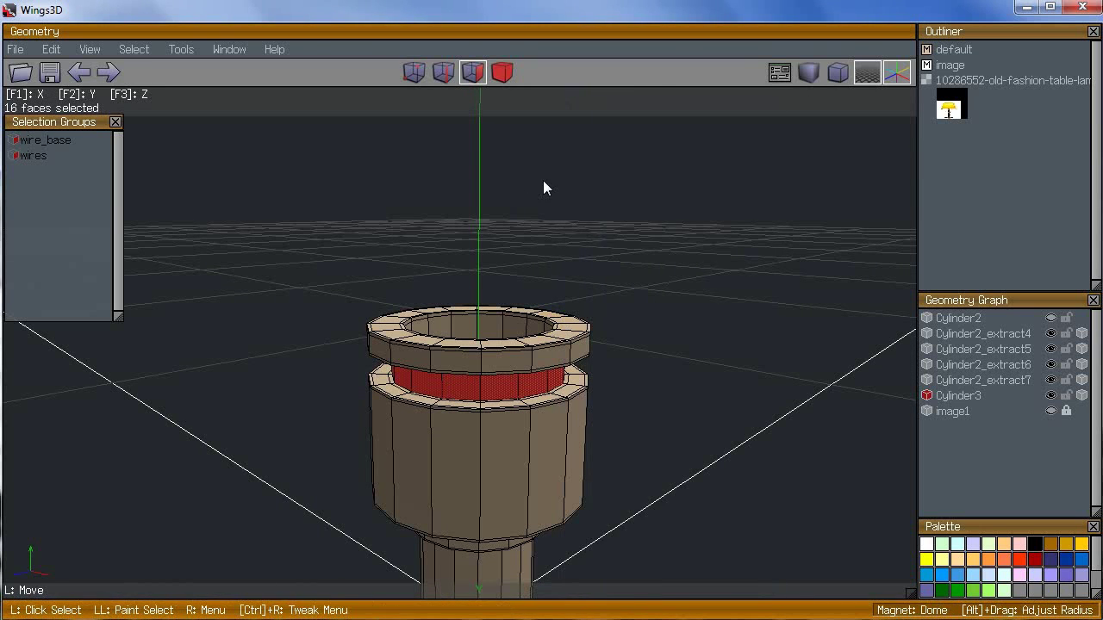
pyautogui.rightClick(543, 188)
pyautogui.click(569, 254)
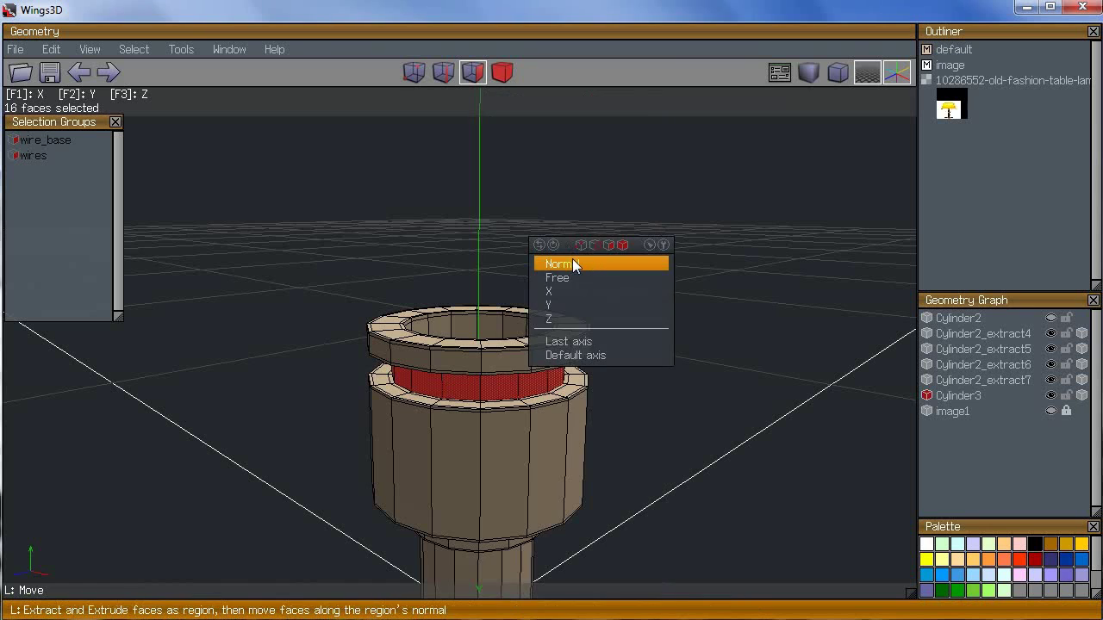
pyautogui.click(575, 265)
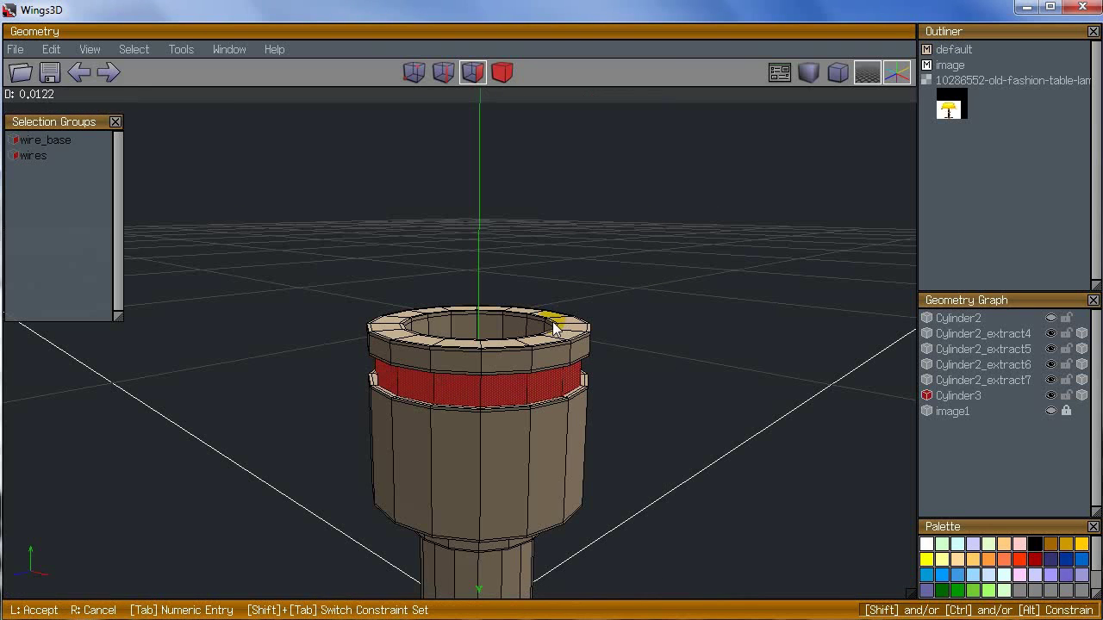
pyautogui.click(554, 329)
# Step: Extract the groove's inner faces along their normal by about 0.002 as a separate band
pyautogui.rightClick(556, 327)
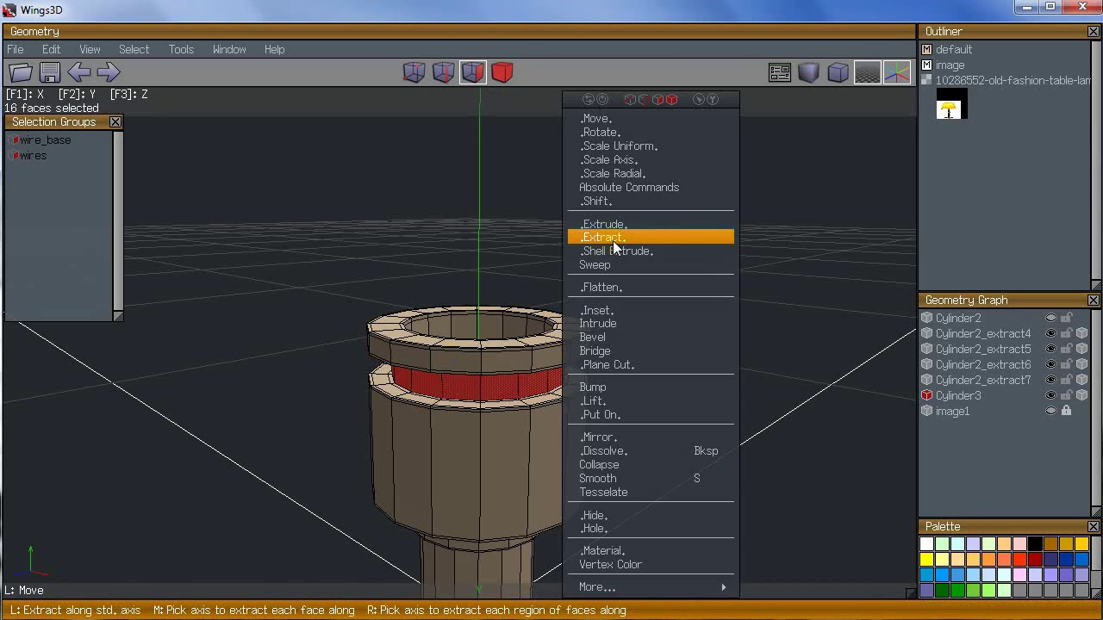
pyautogui.click(616, 234)
pyautogui.click(613, 251)
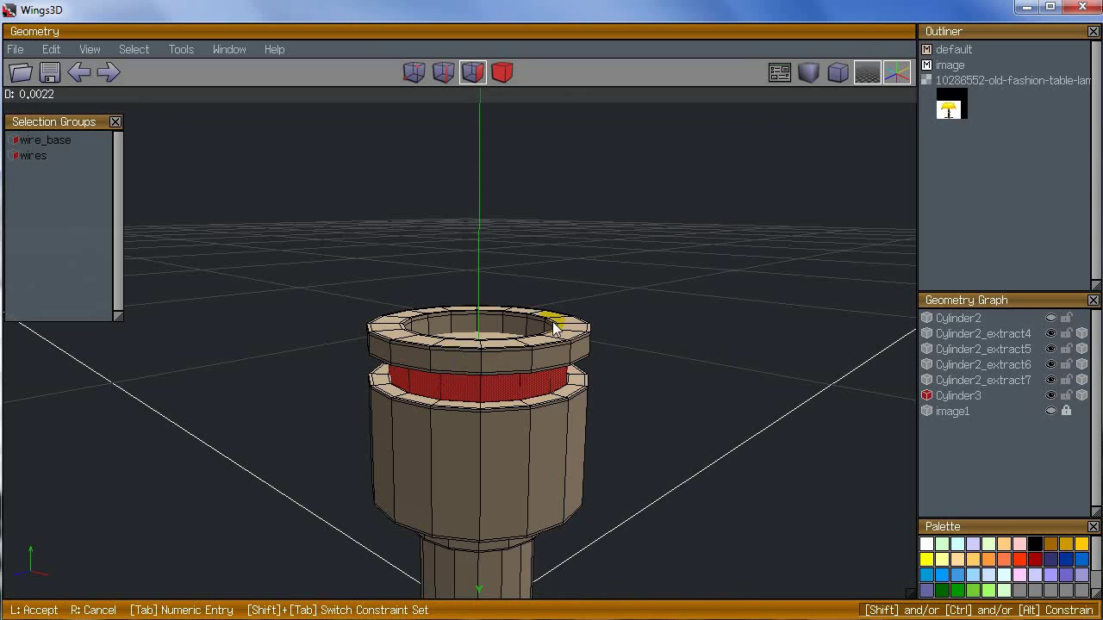
pyautogui.click(554, 327)
# Step: Hide the extracted band and check the grooved socket without it
pyautogui.rightClick(632, 312)
pyautogui.click(631, 312)
pyautogui.click(654, 291)
pyautogui.hotkey('shift', 'Tab')
pyautogui.press('Tab')
pyautogui.press('space')
pyautogui.press('Tab')
pyautogui.press('w')
pyautogui.press('e')
pyautogui.press('w')
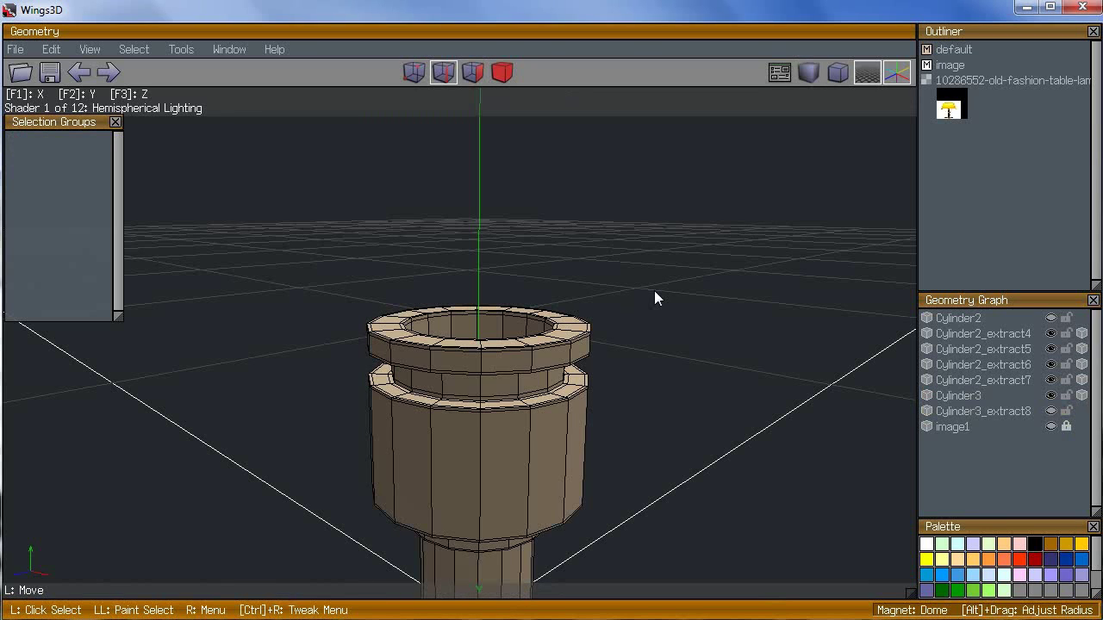
# Step: Unhide the extracted band Cylinder3_extract8 and select all the faces around it through its ring of vertical edges
pyautogui.click(1050, 413)
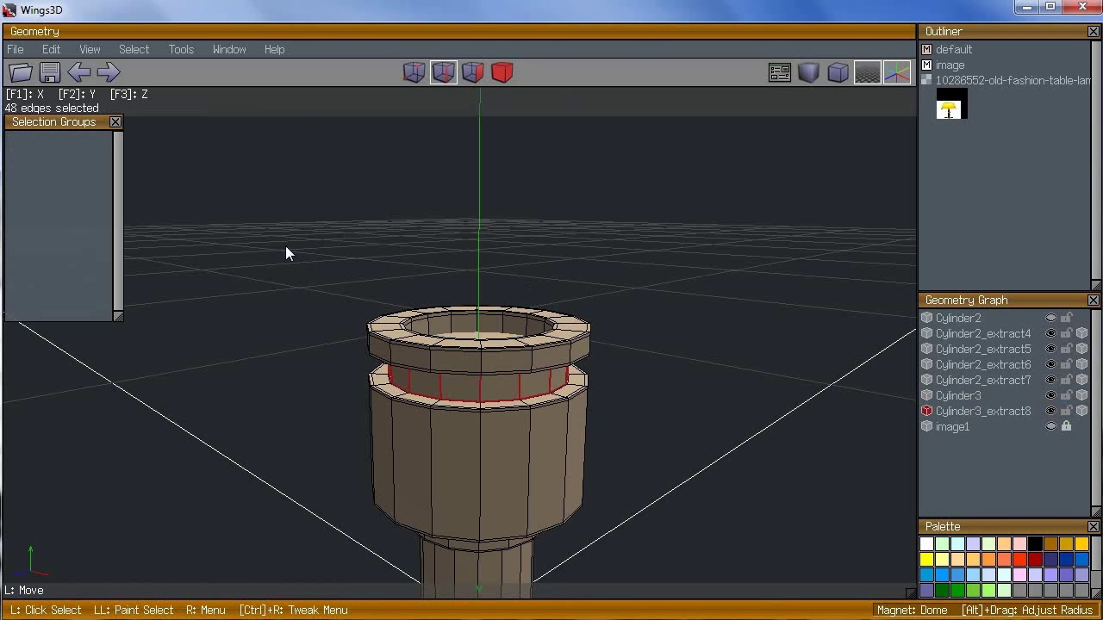
pyautogui.press('space')
pyautogui.click(439, 387)
pyautogui.press('g')
pyautogui.rightClick(660, 207)
pyautogui.click(656, 221)
pyautogui.click(652, 248)
pyautogui.click(554, 327)
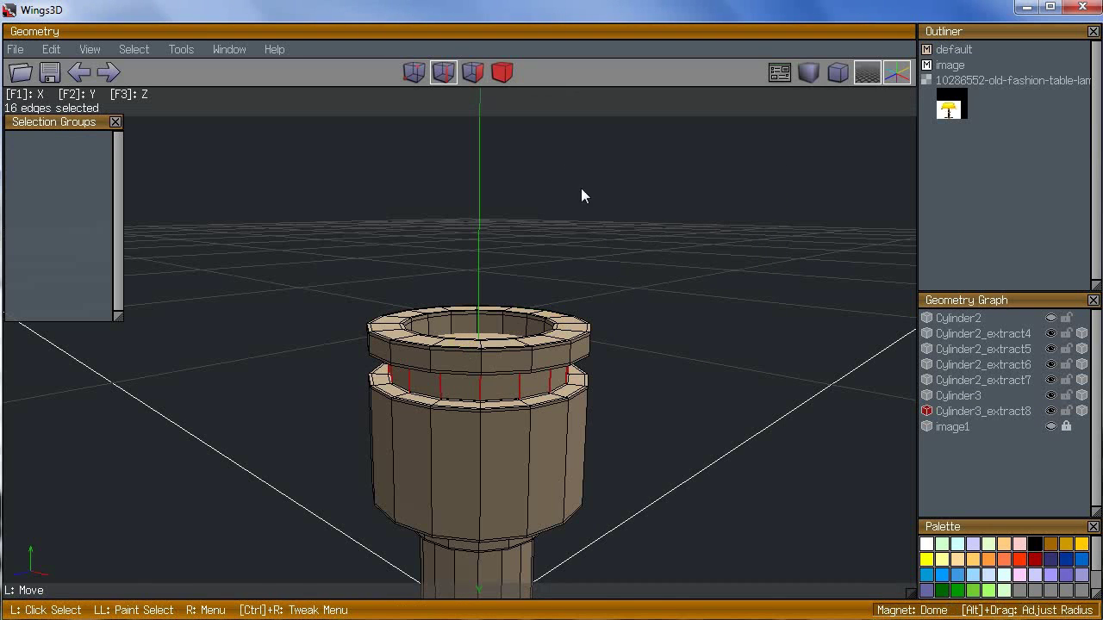
pyautogui.press('f')
# Step: Extrude the band's faces outward along their normal by about 0.019, slightly past the socket wall
pyautogui.rightClick(621, 180)
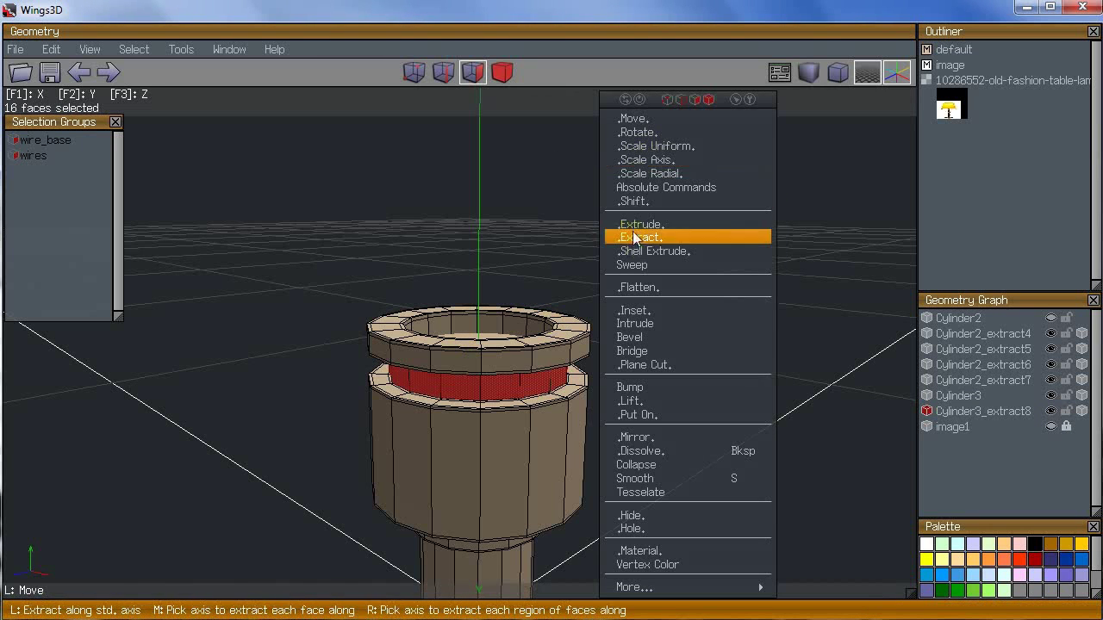
pyautogui.click(640, 238)
pyautogui.click(633, 238)
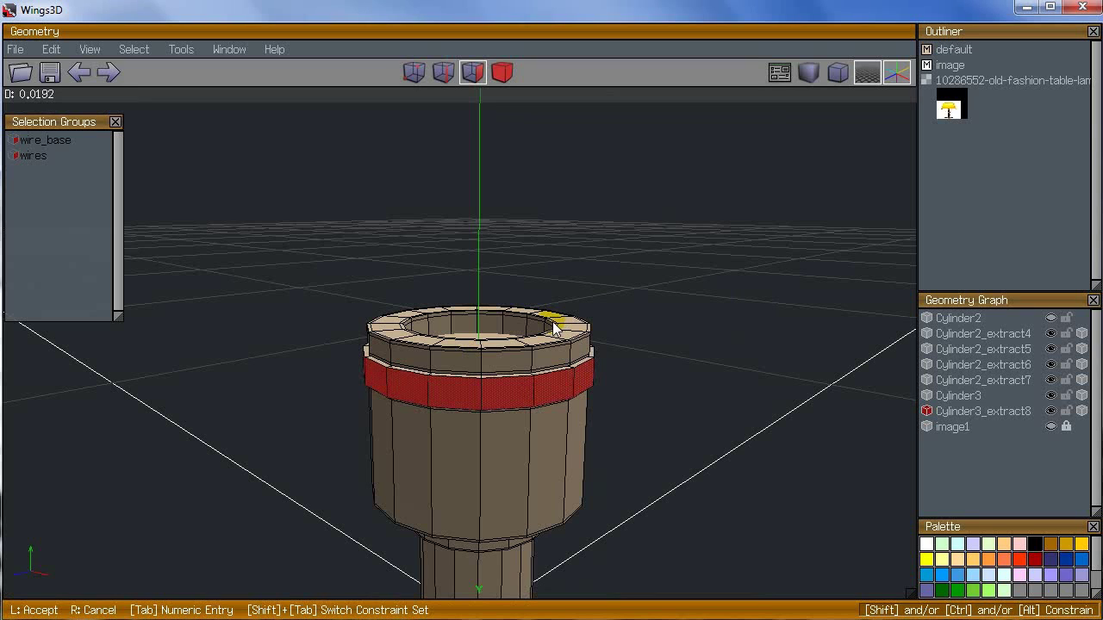
pyautogui.click(554, 327)
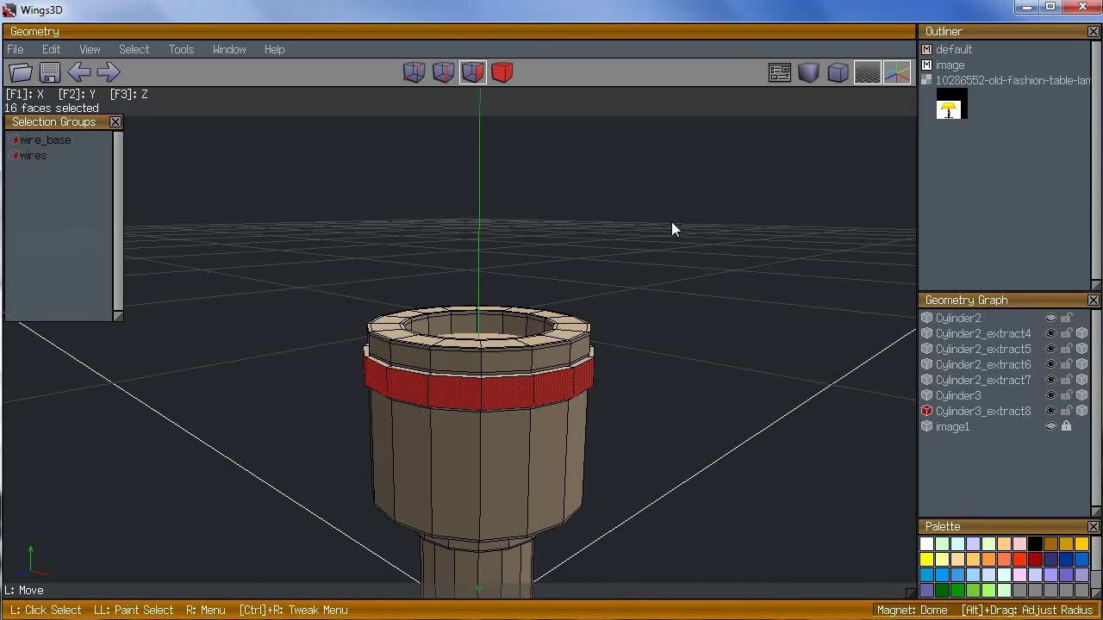
# Step: Hide the stand Cylinder3 and bridge the extruded band's top and bottom cap faces to open a hollow ring
pyautogui.click(1051, 396)
pyautogui.click(474, 351)
pyautogui.moveTo(601, 369); pyautogui.dragTo(603, 298, button='middle')
pyautogui.click(480, 444)
pyautogui.rightClick(628, 321)
pyautogui.click(631, 350)
# Step: Select the ring's inner and outer rim edge loops and bevel them by about 0.004
pyautogui.click(536, 403)
pyautogui.press('l')
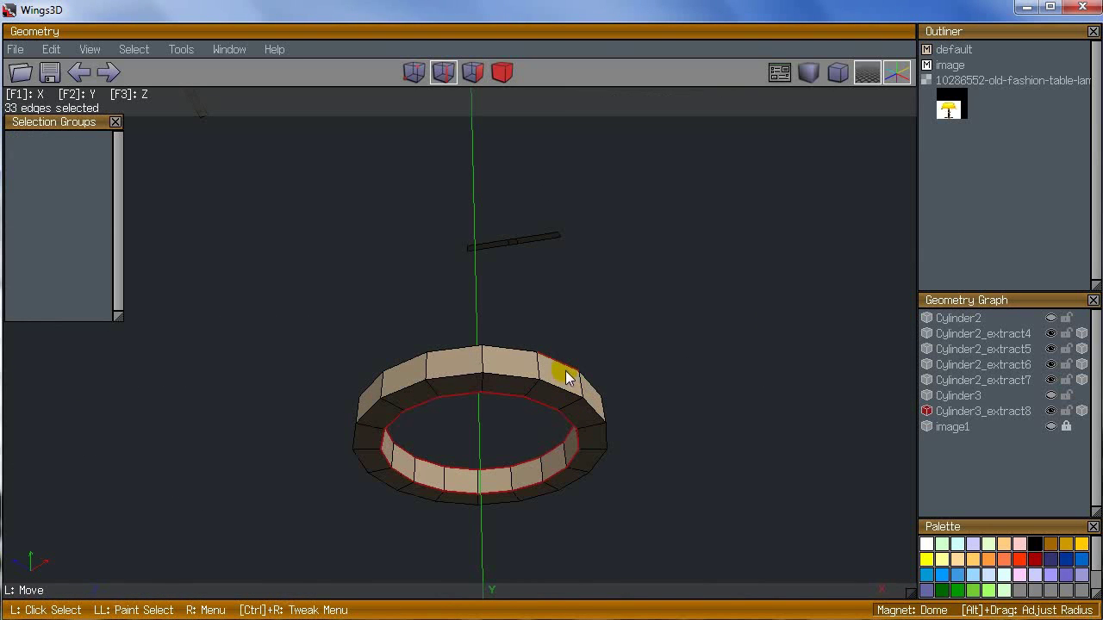
pyautogui.rightClick(673, 335)
pyautogui.click(660, 411)
pyautogui.middleClick(557, 325)
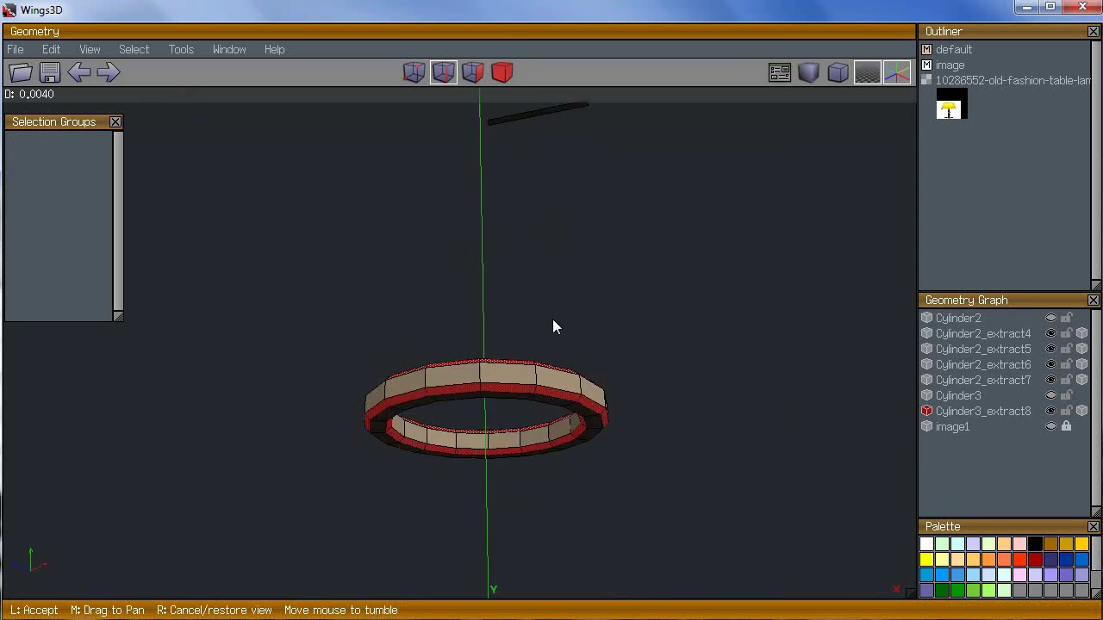
pyautogui.click(554, 329)
pyautogui.click(554, 330)
# Step: Clear the selection, unhide the stand Cylinder3, and inspect the bevelled ring seated in the socket's groove
pyautogui.press('space')
pyautogui.press('Tab')
pyautogui.press('Tab')
pyautogui.click(1051, 396)
pyautogui.middleClick(554, 330)
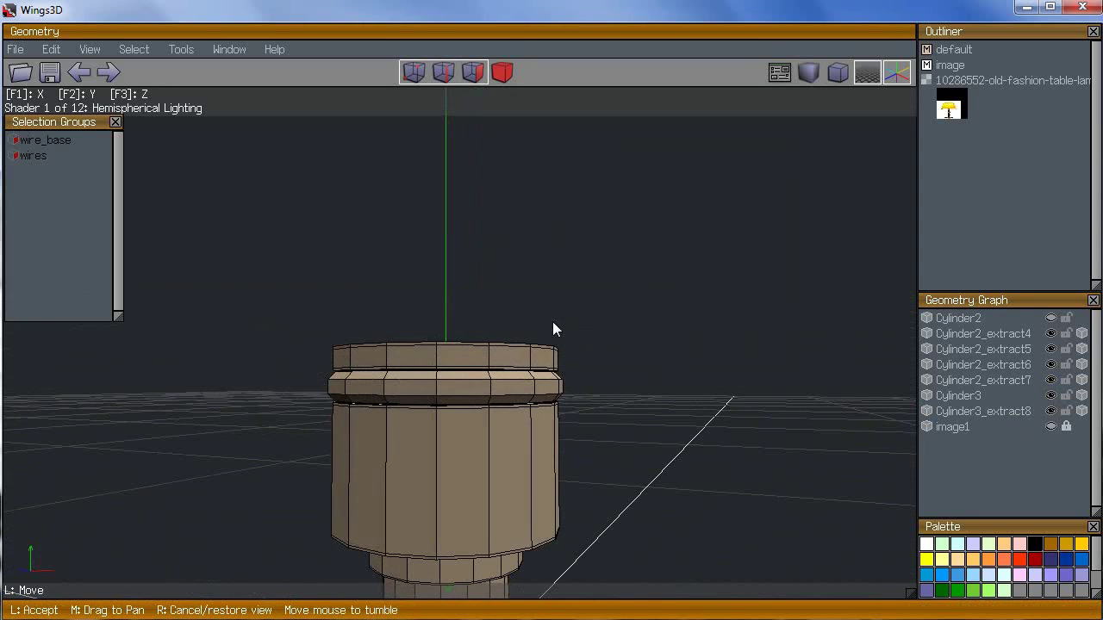
pyautogui.click(554, 329)
pyautogui.scroll(-3, 678, 406)
pyautogui.middleClick(569, 337)
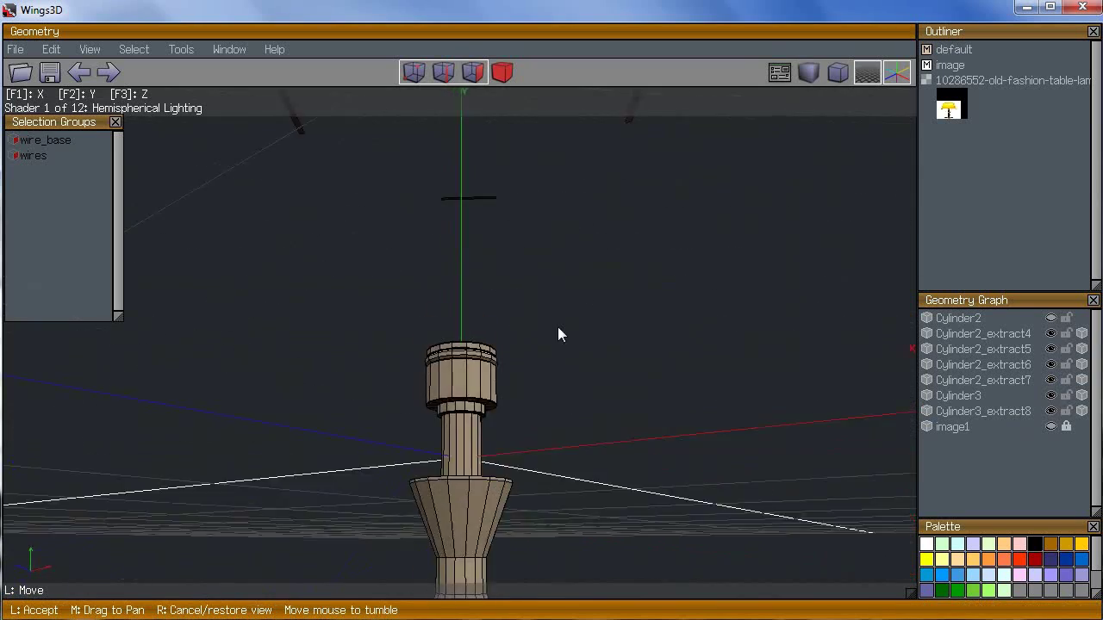
pyautogui.scroll(5, 556, 319)
pyautogui.click(556, 322)
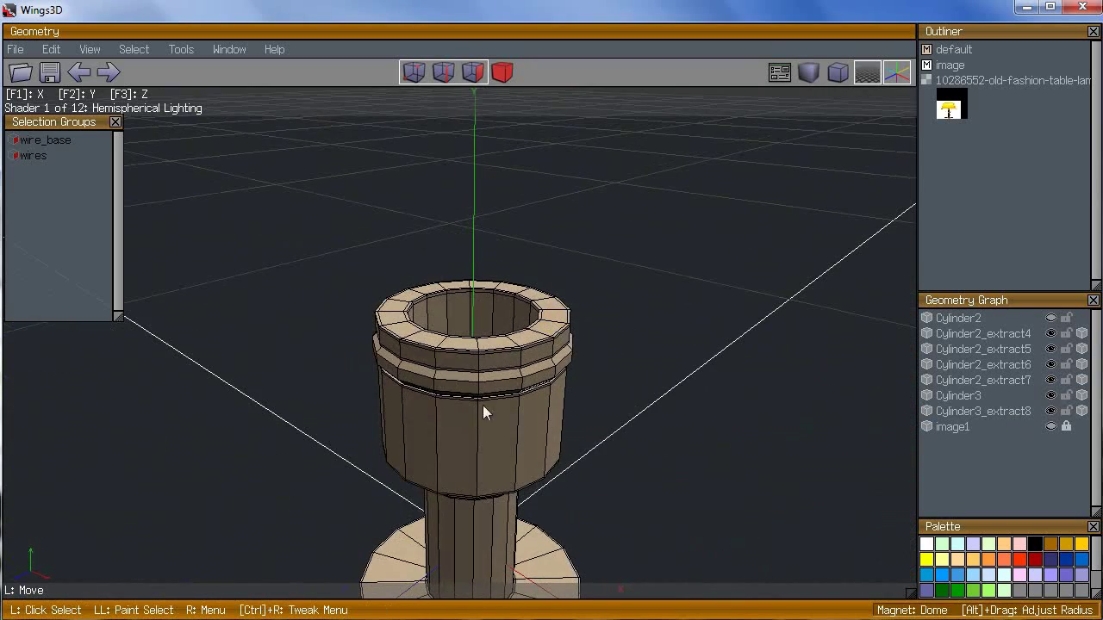
pyautogui.click(461, 378)
pyautogui.middleClick(461, 378)
pyautogui.click(618, 314)
pyautogui.rightClick(618, 315)
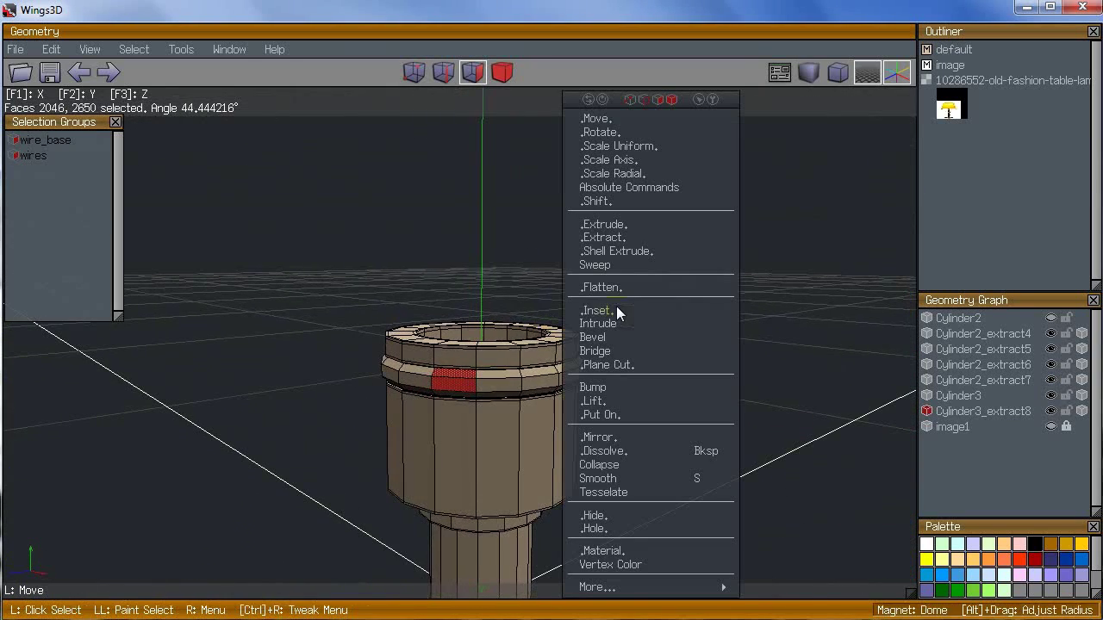
pyautogui.click(352, 226)
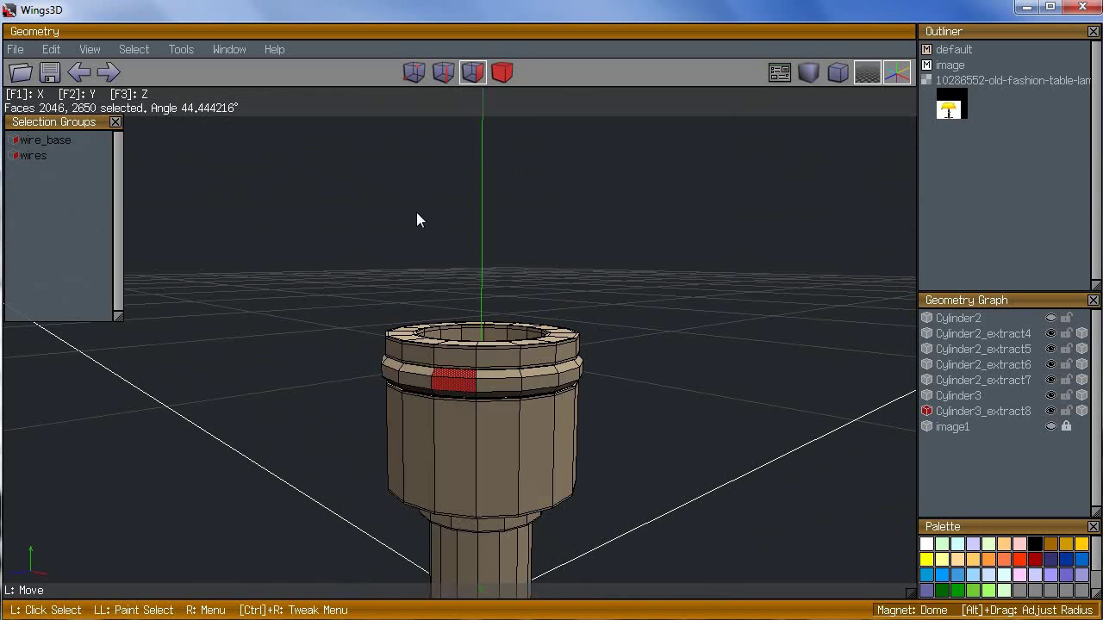
pyautogui.rightClick(417, 213)
pyautogui.press('space')
# Step: Flow-connect the edge ring around one segment of the base ring and bevel the new edge loop by about 0.0077
pyautogui.click(451, 379)
pyautogui.press('g')
pyautogui.rightClick(319, 446)
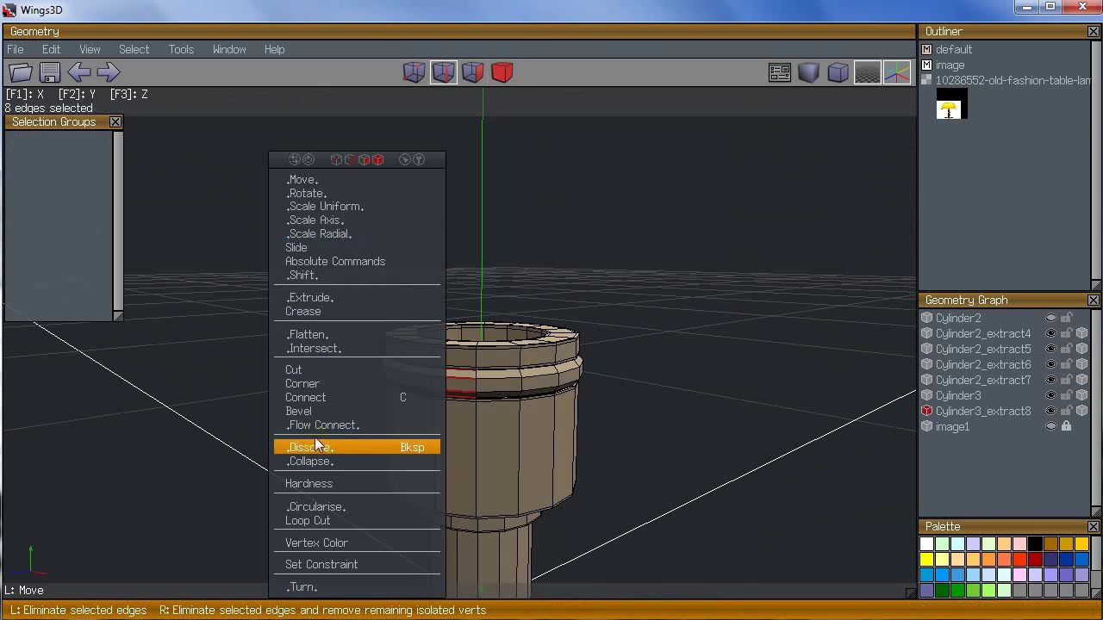
pyautogui.click(315, 429)
pyautogui.rightClick(474, 197)
pyautogui.click(473, 412)
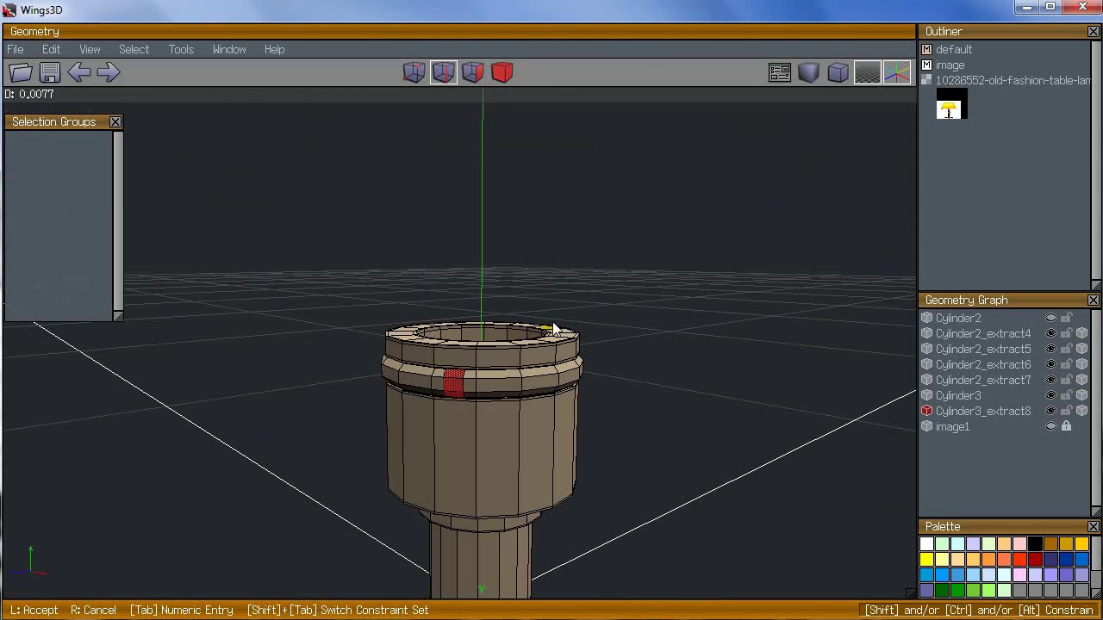
pyautogui.click(554, 329)
# Step: Select the two outer faces of the narrow bevelled strip and dissolve them into a single face
pyautogui.click(455, 376)
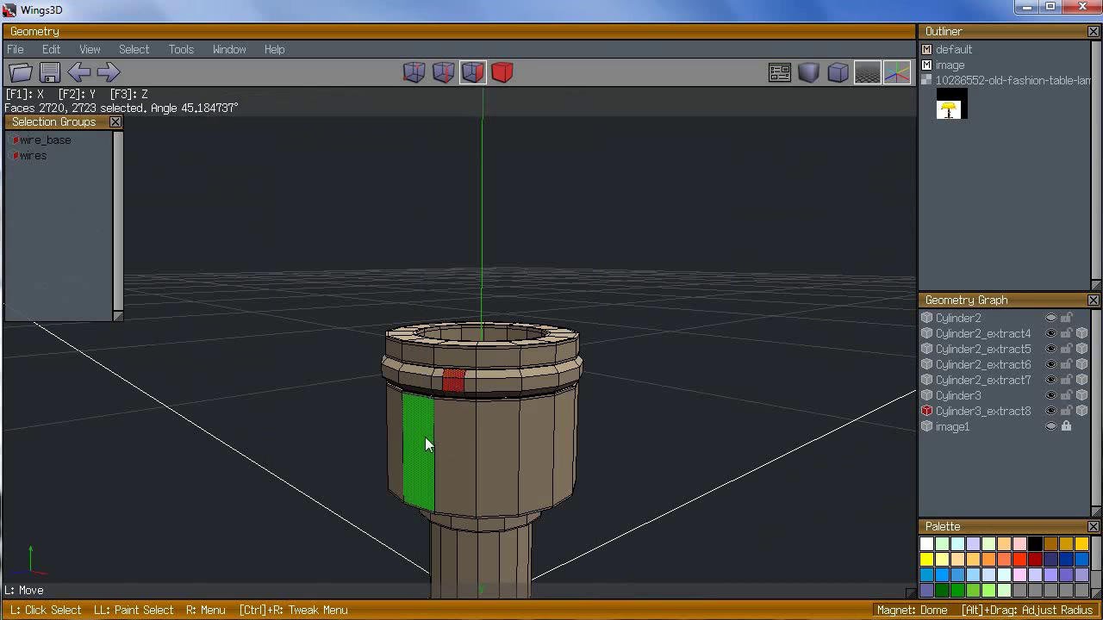
pyautogui.middleClick(269, 375)
pyautogui.click(279, 402)
pyautogui.press('BackSpace')
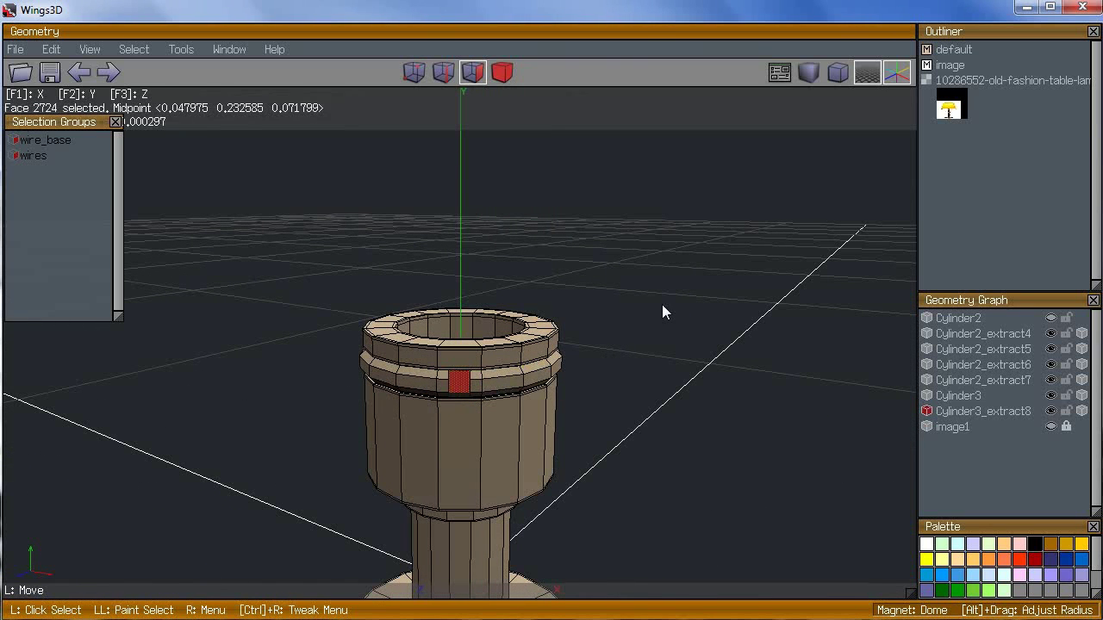
# Step: Circularise the merged face's six border edges into a hexagon with a diametric factor of about 1.16
pyautogui.press('2')
pyautogui.scroll(4, 681, 302)
pyautogui.rightClick(698, 297)
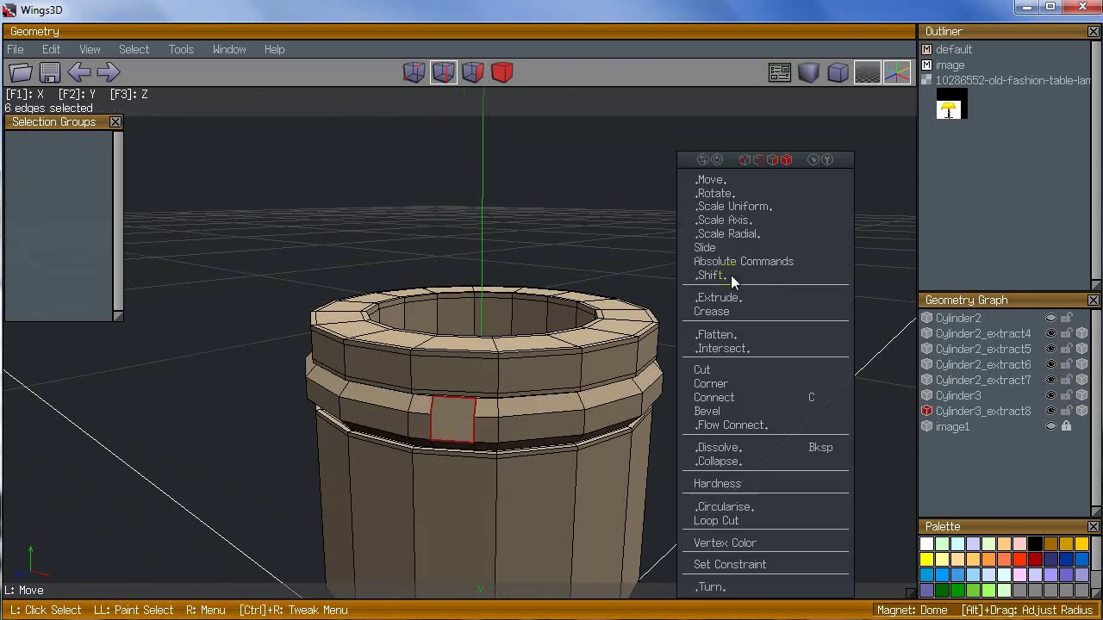
pyautogui.click(746, 508)
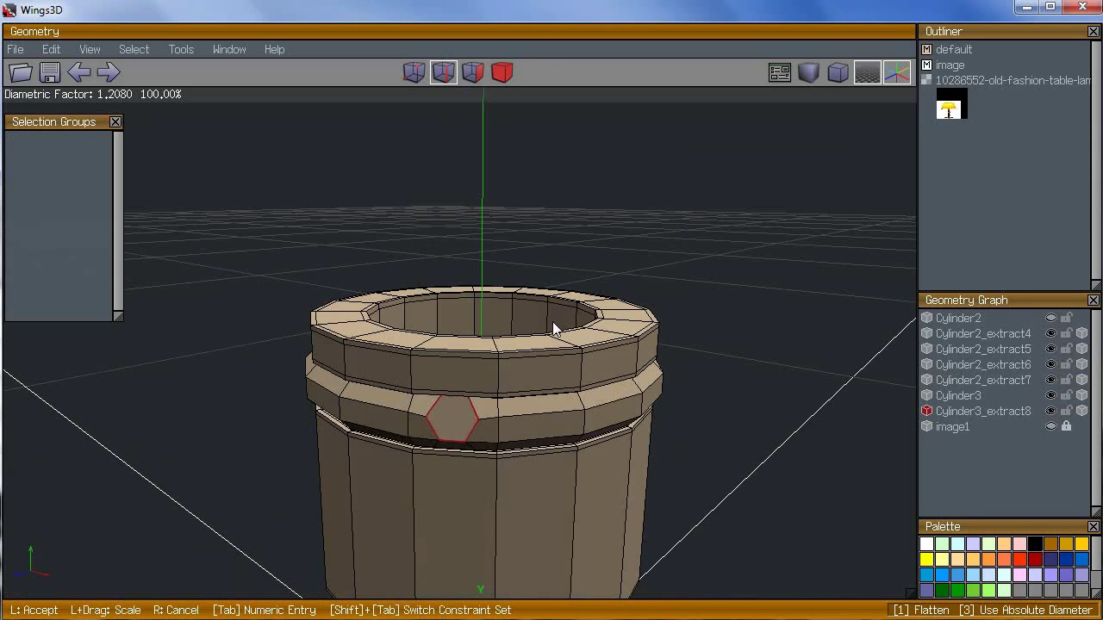
pyautogui.middleClick(554, 329)
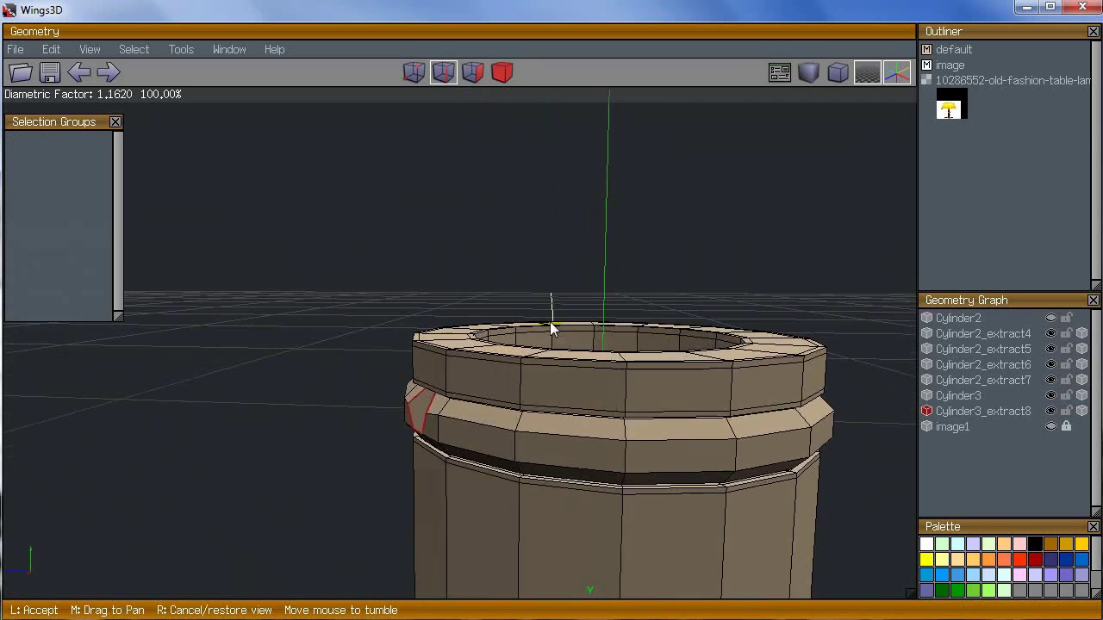
pyautogui.click(554, 329)
pyautogui.click(555, 324)
# Step: Sweep the hexagonal face outward by about 0.014 with an angle of about -14° to form a short stub pointing upward
pyautogui.press('f')
pyautogui.rightClick(517, 226)
pyautogui.click(536, 263)
pyautogui.rightClick(551, 295)
pyautogui.rightClick(431, 397)
pyautogui.middleClick(557, 324)
pyautogui.click(557, 324)
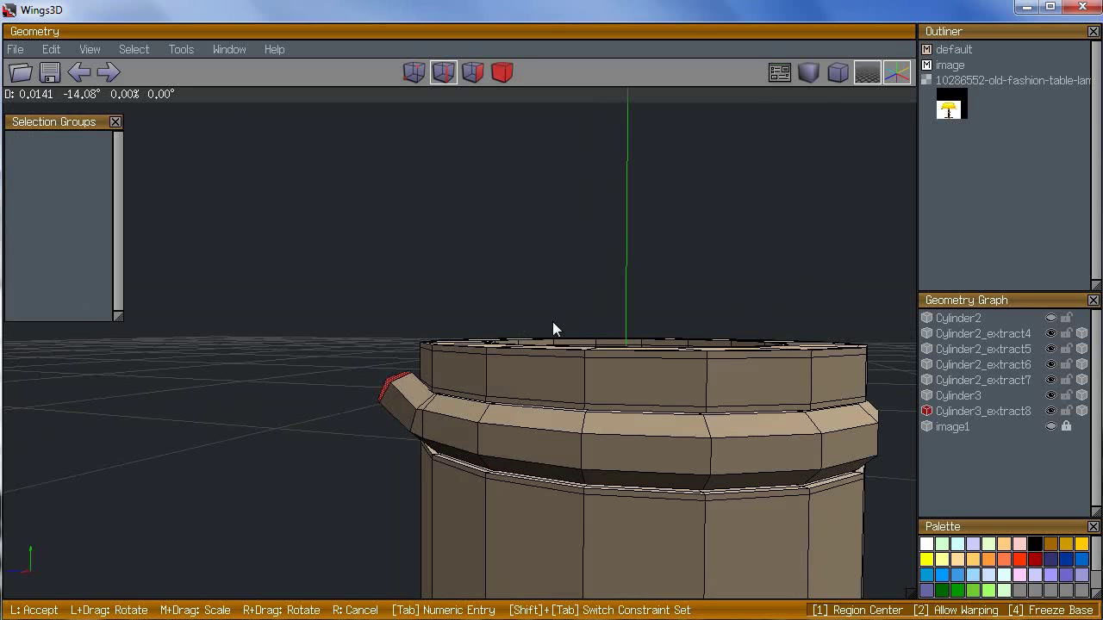
pyautogui.click(553, 323)
# Step: Try to sweep a second segment from the stub's end face by about 0.0145 with an angle of -7.74°
pyautogui.press('d')
pyautogui.scroll(-2, 554, 324)
pyautogui.middleClick(554, 324)
pyautogui.click(556, 324)
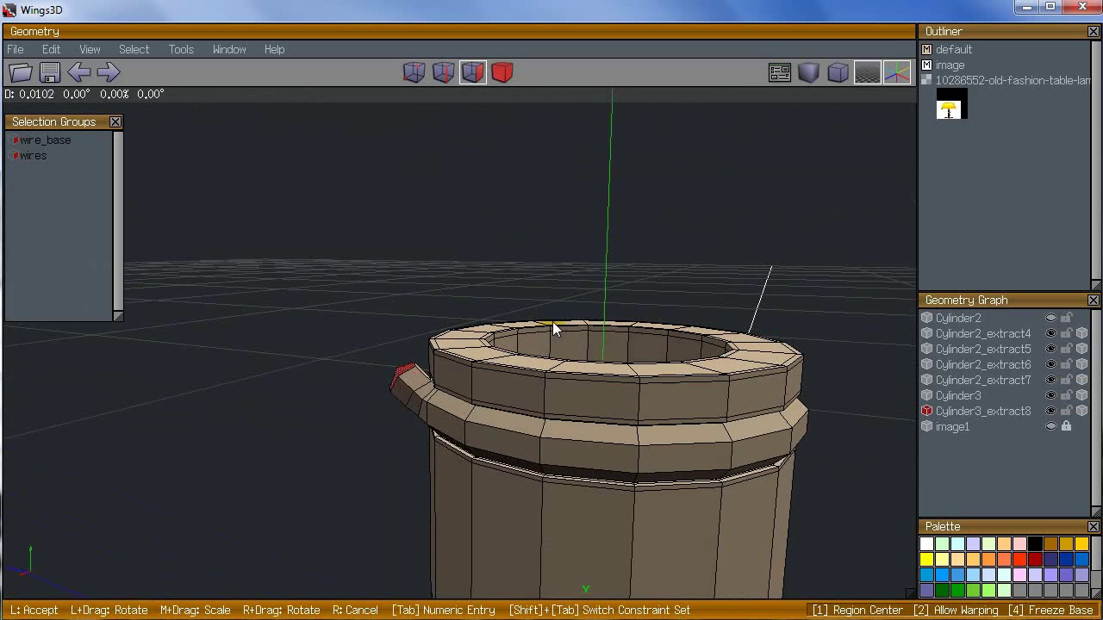
pyautogui.scroll(-9, 553, 324)
pyautogui.middleClick(554, 324)
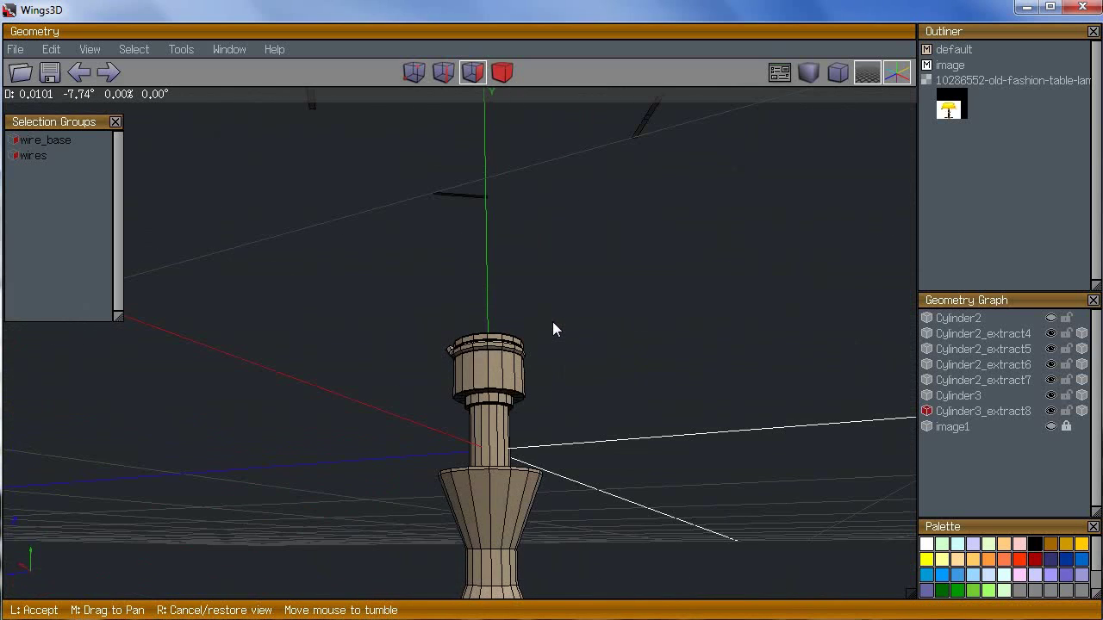
pyautogui.click(555, 329)
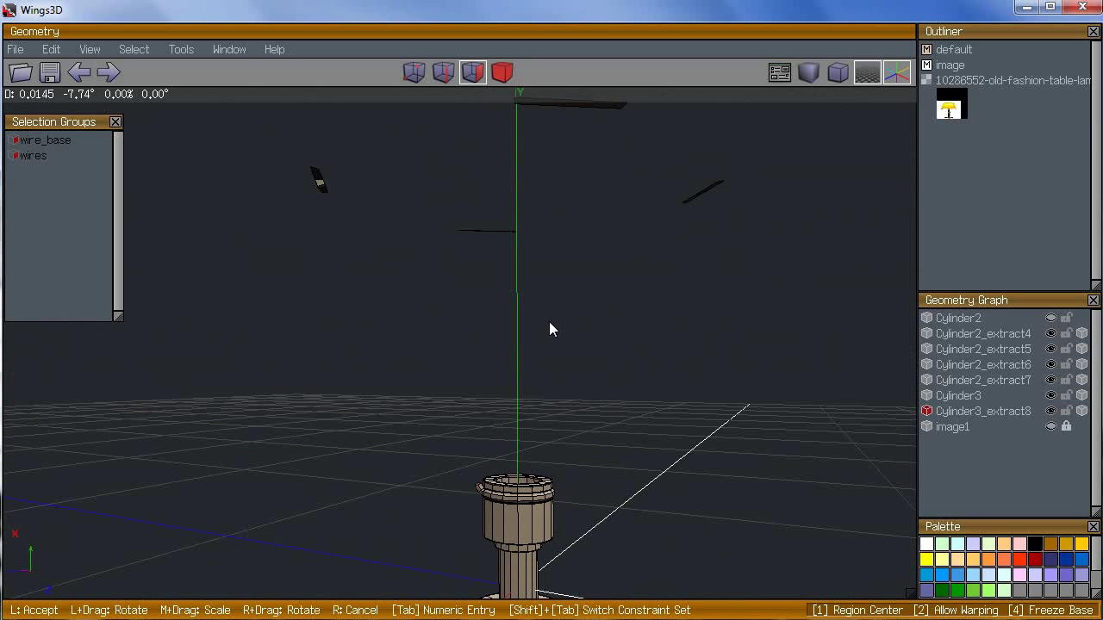
pyautogui.click(553, 323)
# Step: Flatten the end face of the hexagonal stub on the base ring
pyautogui.press('a')
pyautogui.scroll(8, 586, 342)
pyautogui.middleClick(584, 339)
pyautogui.click(581, 332)
pyautogui.rightClick(351, 276)
pyautogui.click(351, 287)
pyautogui.click(349, 297)
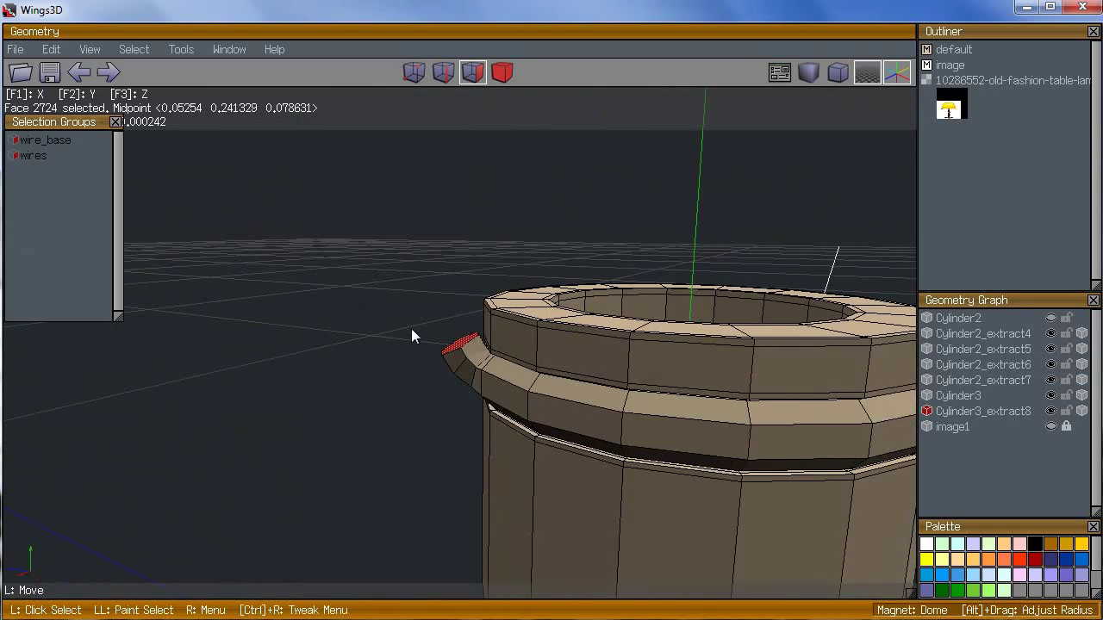
# Step: Clear the selection and split the small block under the nearest lampshade bar in half by connecting its edge ring
pyautogui.middleClick(349, 297)
pyautogui.click(370, 323)
pyautogui.click(380, 249)
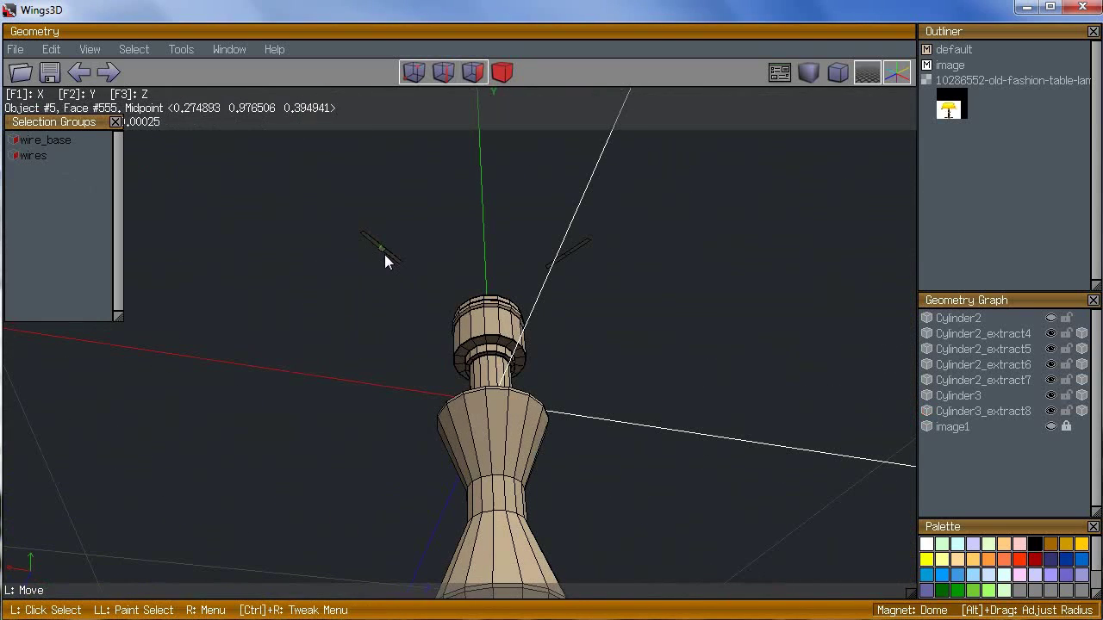
pyautogui.press('space')
pyautogui.click(382, 248)
pyautogui.press('a')
pyautogui.scroll(10, 317, 307)
pyautogui.middleClick(557, 324)
pyautogui.click(526, 329)
pyautogui.press('space')
pyautogui.click(471, 332)
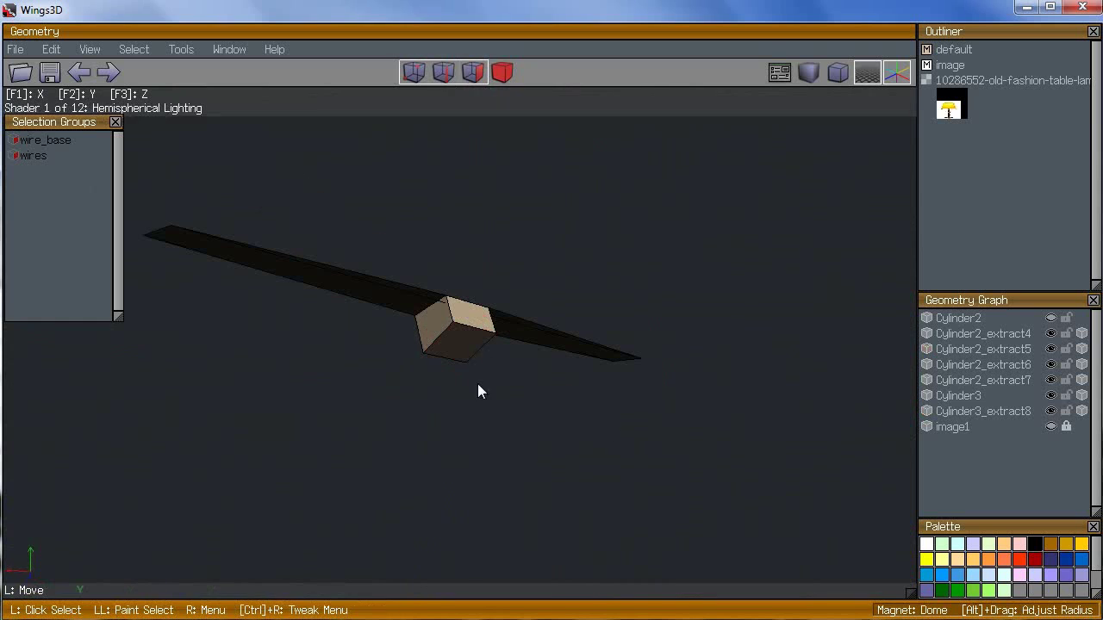
pyautogui.press('g')
pyautogui.press('c')
pyautogui.press('space')
# Step: Select the block's opposite end edges and middle edge and connect them to cut the block crosswise to the first split
pyautogui.middleClick(406, 443)
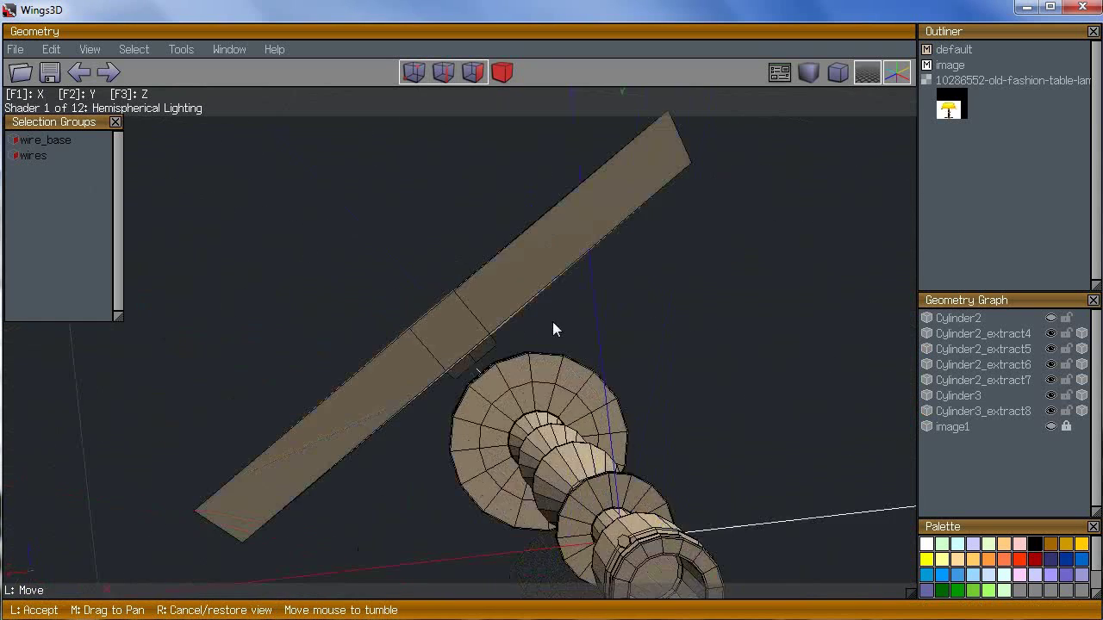
pyautogui.click(433, 343)
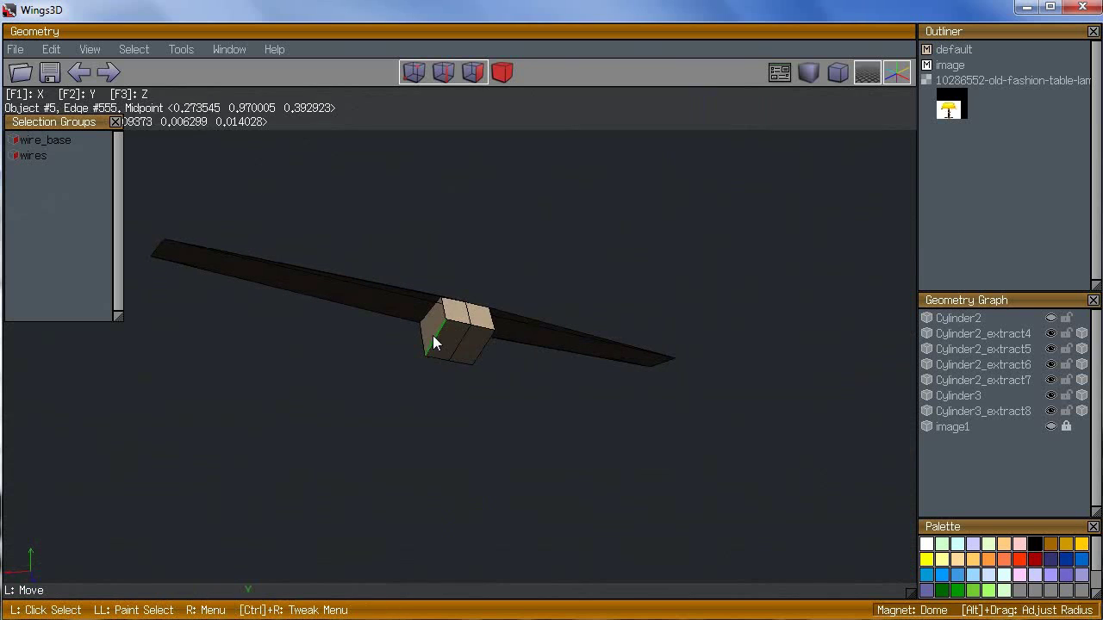
pyautogui.moveTo(428, 320); pyautogui.dragTo(397, 391)
pyautogui.moveTo(347, 419); pyautogui.dragTo(487, 323, button='middle')
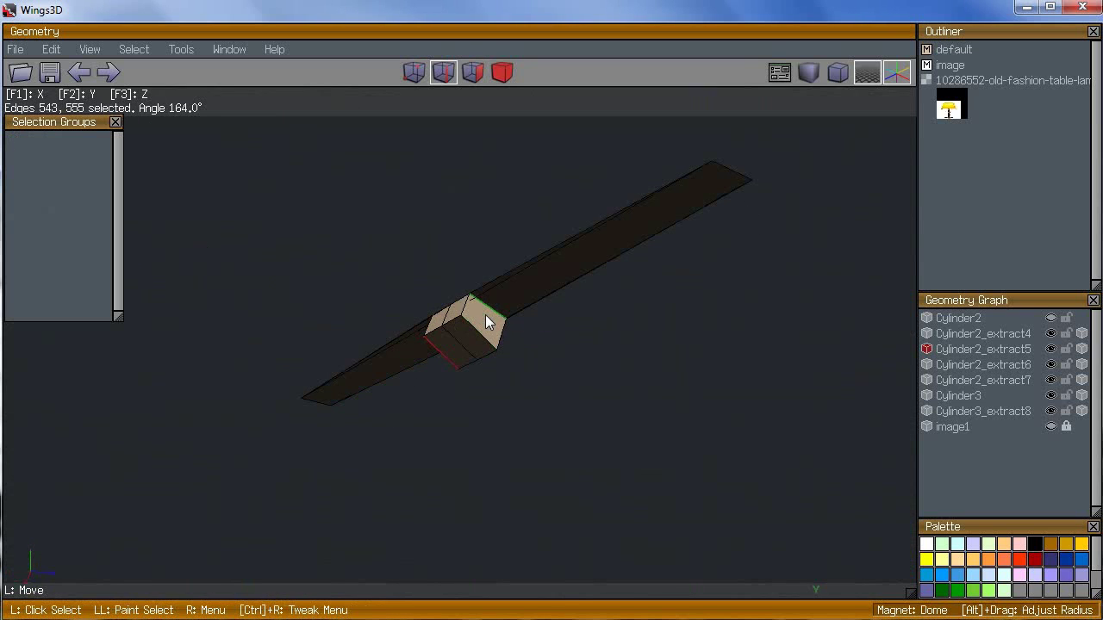
pyautogui.click(464, 343)
pyautogui.middleClick(471, 420)
pyautogui.click(552, 321)
pyautogui.press('c')
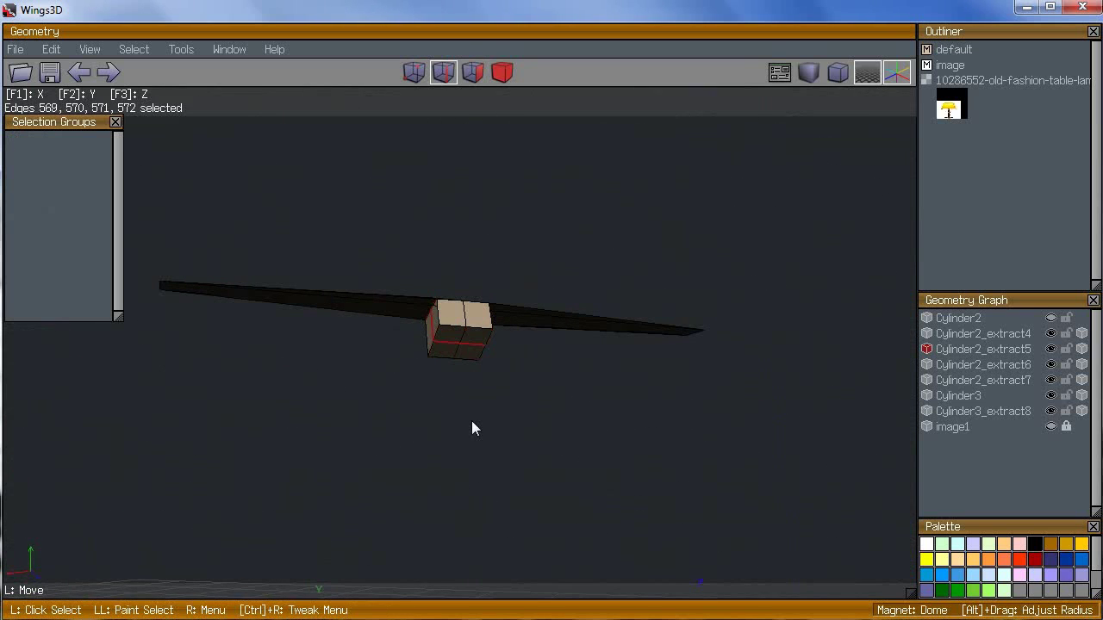
# Step: Merge the block's lower faces into one and circularise its eight border edges into a slightly enlarged octagon
pyautogui.press('BackSpace')
pyautogui.press('e')
pyautogui.rightClick(429, 467)
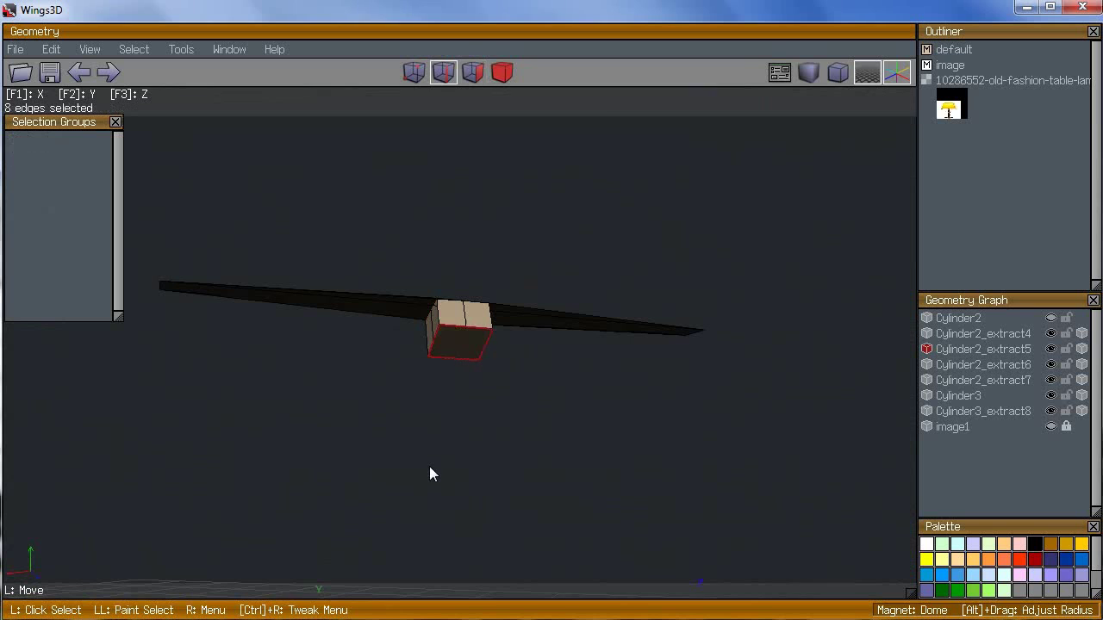
pyautogui.click(496, 507)
pyautogui.middleClick(554, 329)
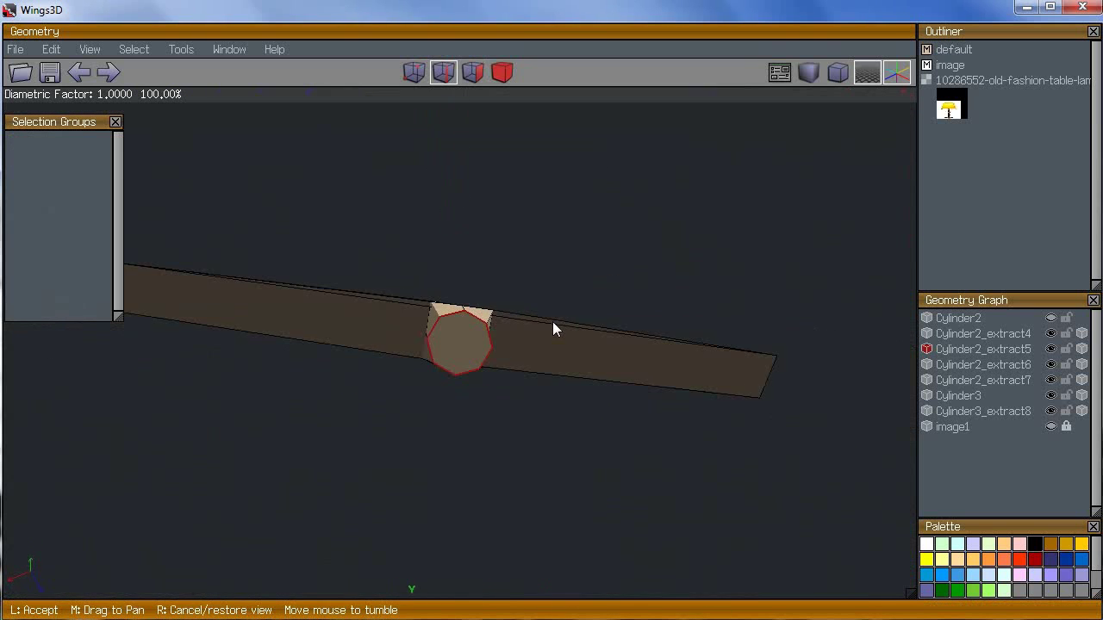
pyautogui.click(554, 329)
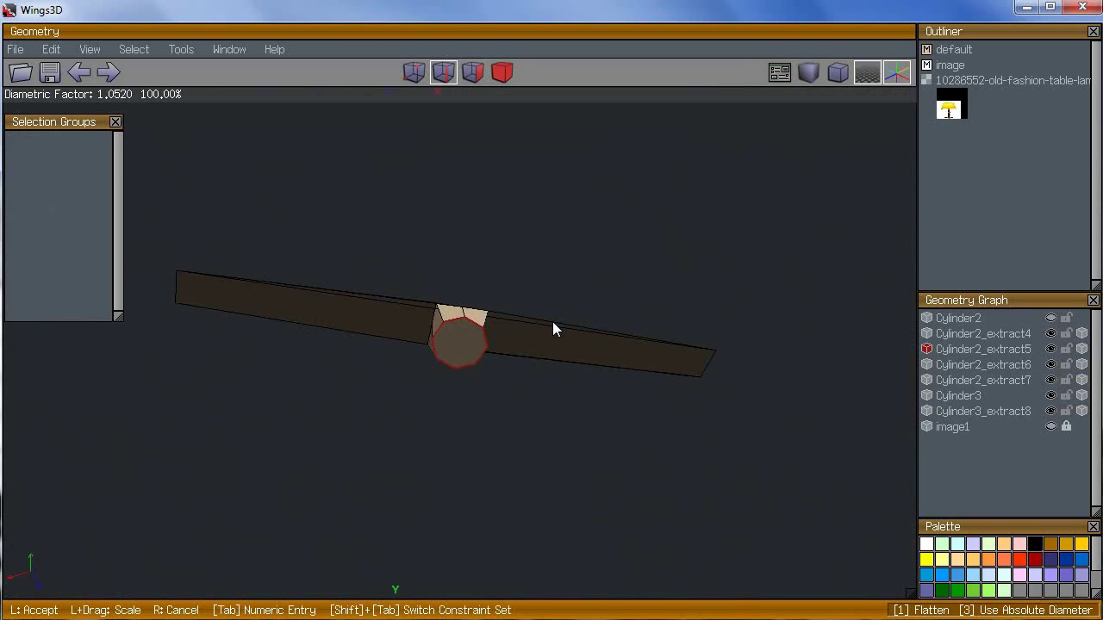
pyautogui.middleClick(553, 322)
pyautogui.click(553, 323)
pyautogui.click(552, 324)
# Step: Measure the distance between two opposite vertices of the block's octagonal face
pyautogui.middleClick(553, 323)
pyautogui.scroll(-5, 551, 321)
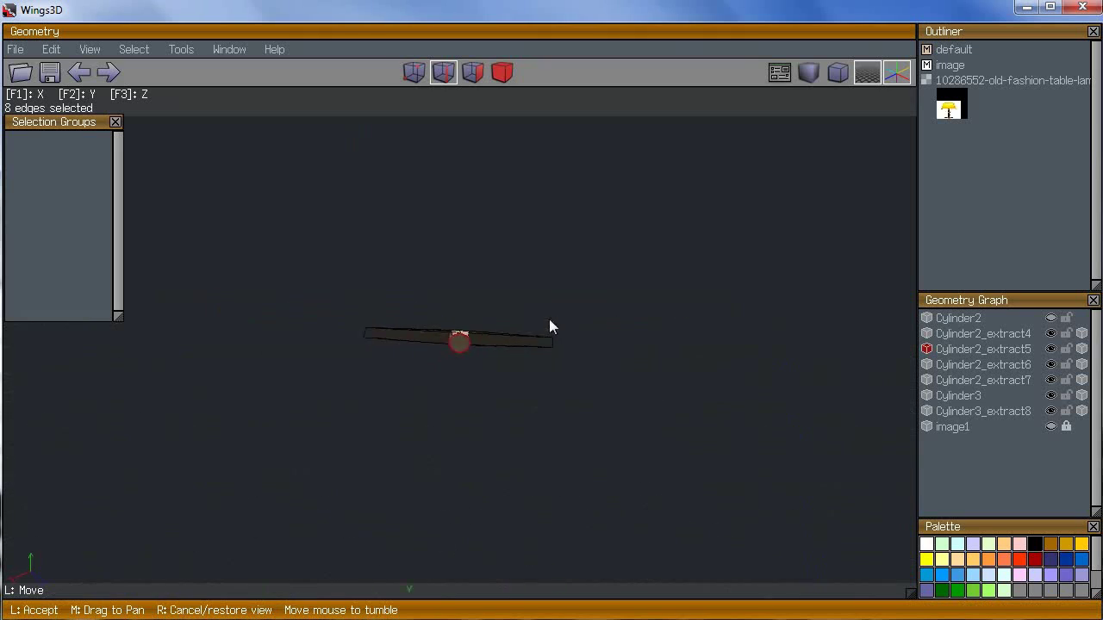
pyautogui.scroll(5, 558, 329)
pyautogui.click(553, 324)
pyautogui.press('space')
pyautogui.click(453, 384)
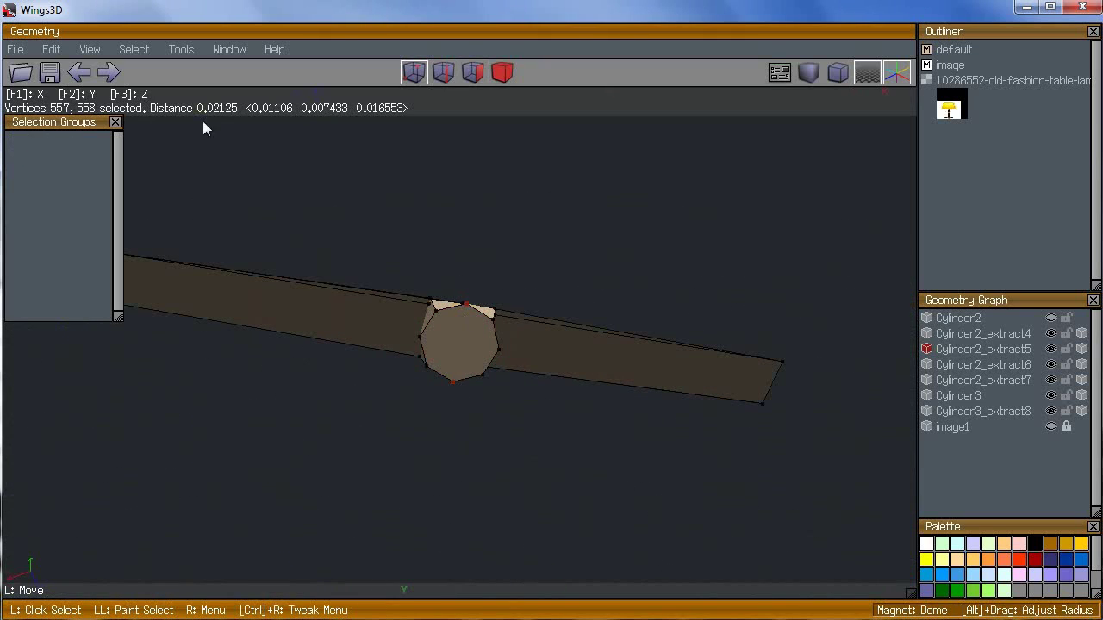
# Step: Measure the distance between two opposite vertices of the hexagonal stub face on the base ring for comparison
pyautogui.scroll(-2, 402, 505)
pyautogui.middleClick(401, 505)
pyautogui.moveTo(554, 327)
pyautogui.mouseDown(button='middle')
pyautogui.moveTo(574, 362)
pyautogui.moveTo(547, 320)
pyautogui.mouseUp(button='middle')
pyautogui.click(551, 323)
pyautogui.press('space')
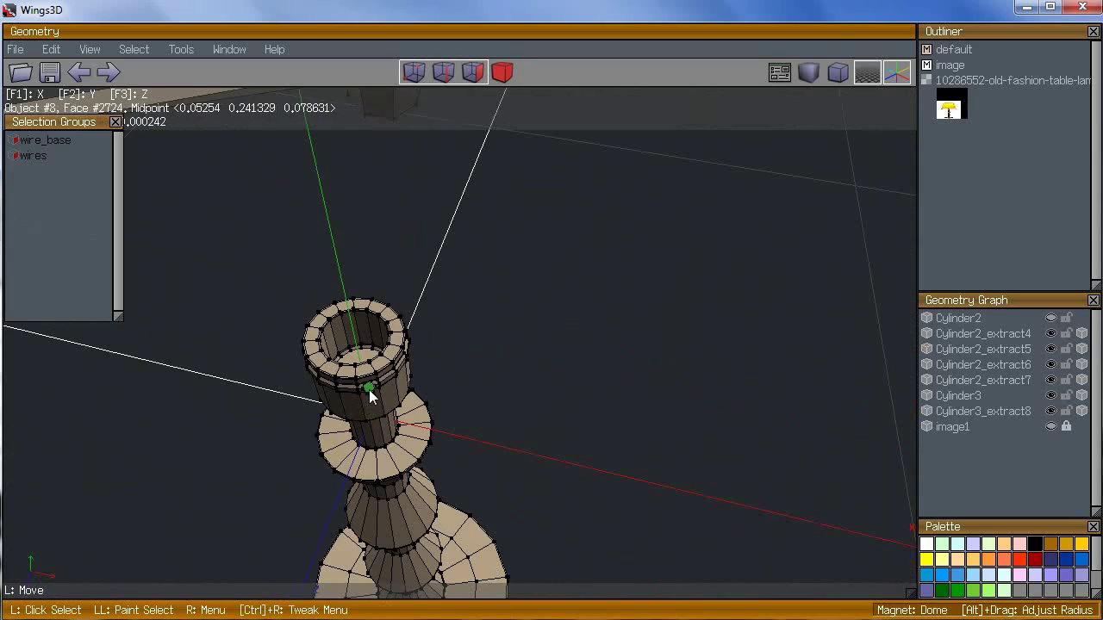
pyautogui.click(369, 390)
pyautogui.press('a')
pyautogui.scroll(-2, 370, 415)
pyautogui.press('space')
pyautogui.click(452, 368)
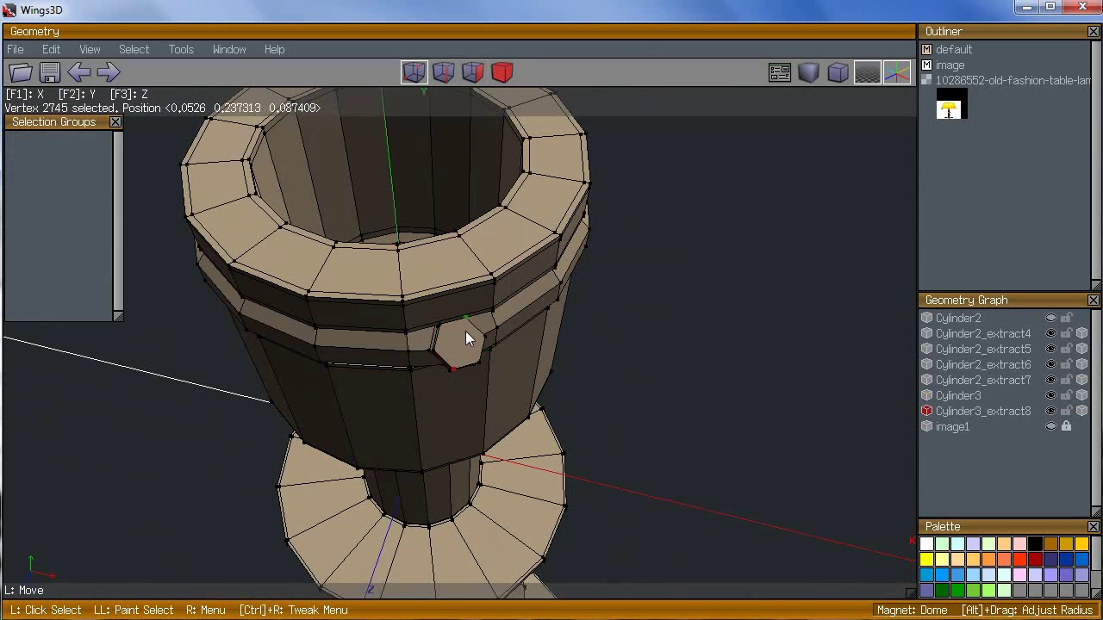
pyautogui.click(466, 326)
# Step: Select the ring's hexagonal stub face and the lampshade block's octagonal face and bridge them to form the wire
pyautogui.press('space')
pyautogui.click(462, 344)
pyautogui.scroll(-5, 632, 363)
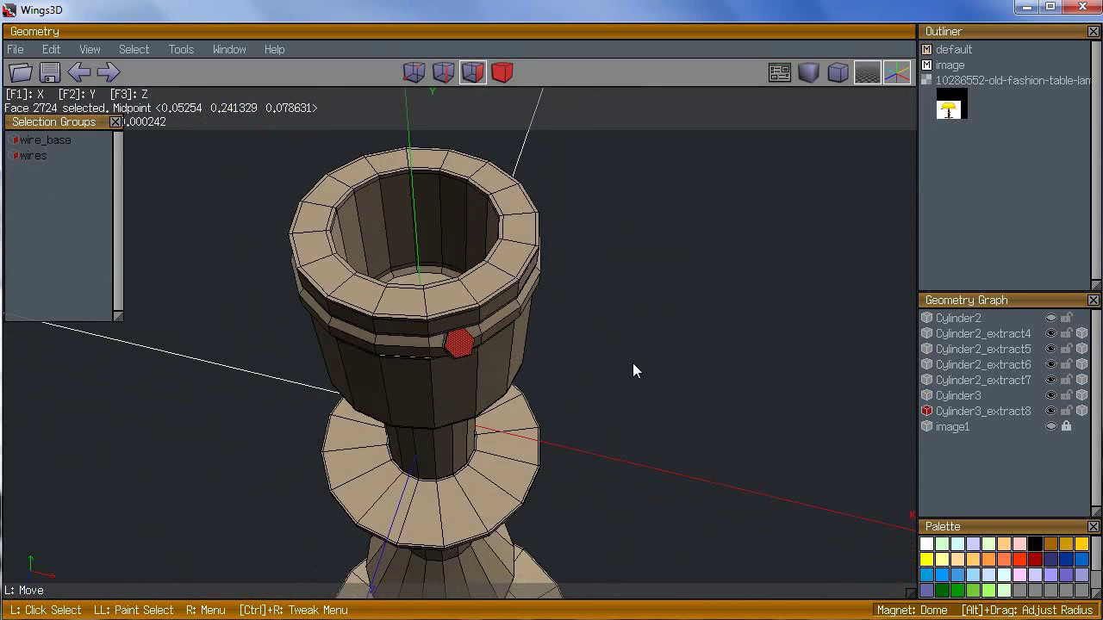
pyautogui.middleClick(632, 370)
pyautogui.scroll(-5, 554, 328)
pyautogui.click(398, 187)
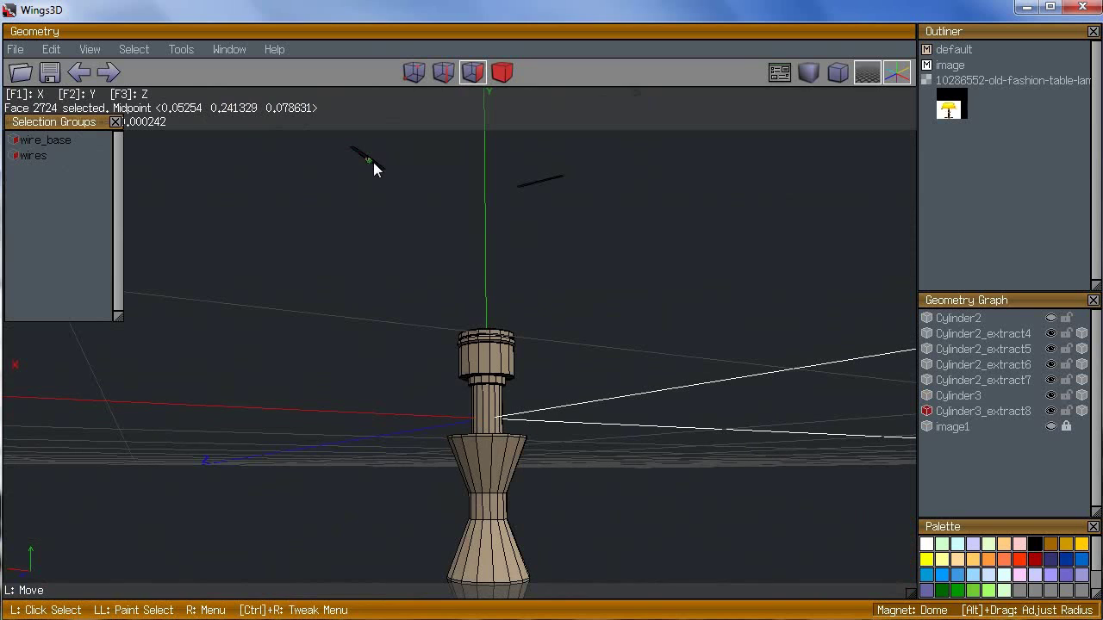
pyautogui.rightClick(373, 162)
pyautogui.click(311, 348)
# Step: Hide the stand Cylinder3 and inspect the bridged wire and base ring
pyautogui.middleClick(311, 348)
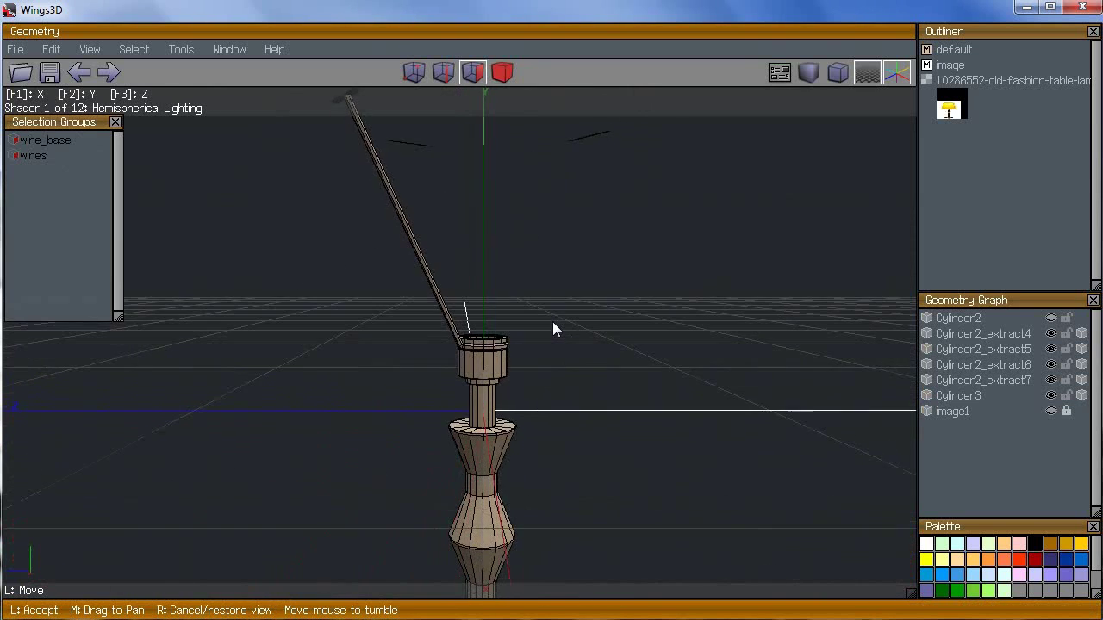
pyautogui.scroll(4, 552, 327)
pyautogui.click(554, 328)
pyautogui.click(1051, 395)
pyautogui.middleClick(554, 325)
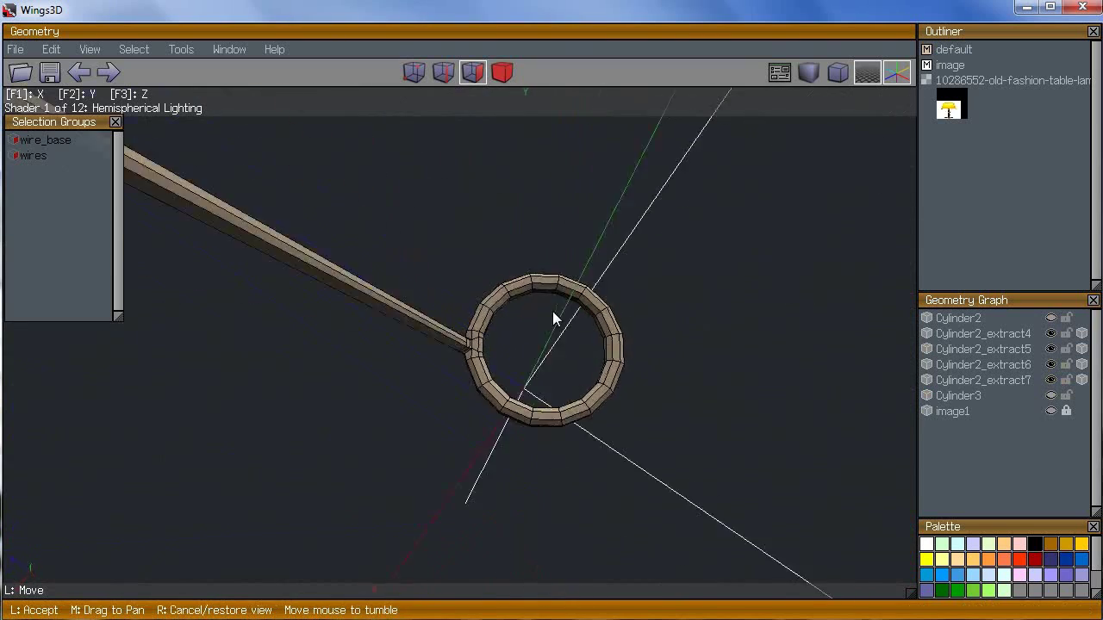
pyautogui.click(554, 325)
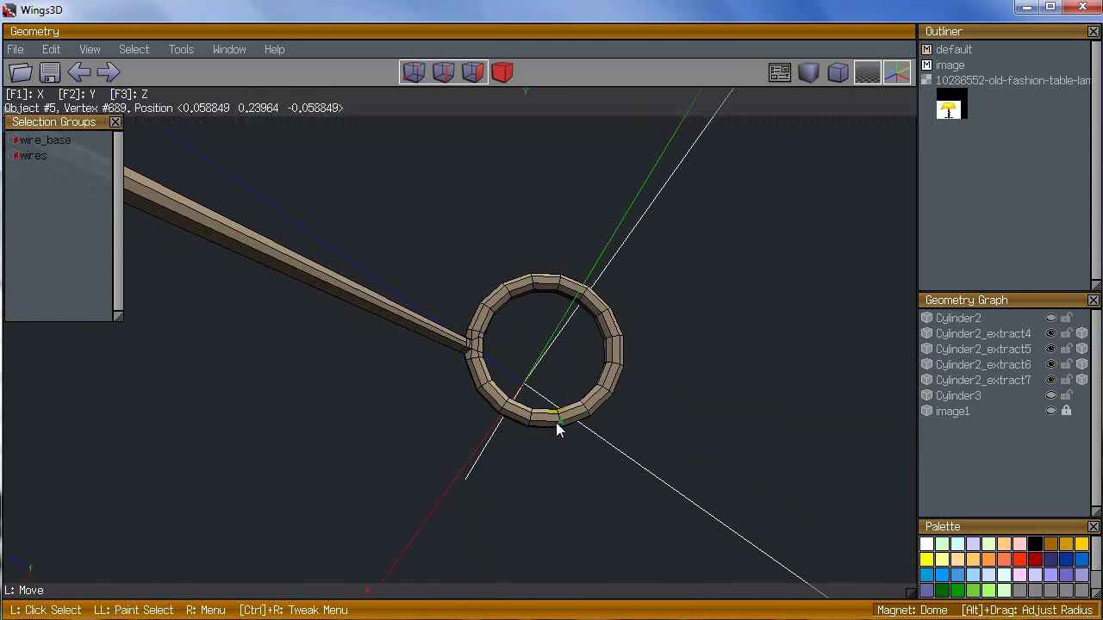
pyautogui.click(535, 412)
pyautogui.press('l')
pyautogui.middleClick(535, 412)
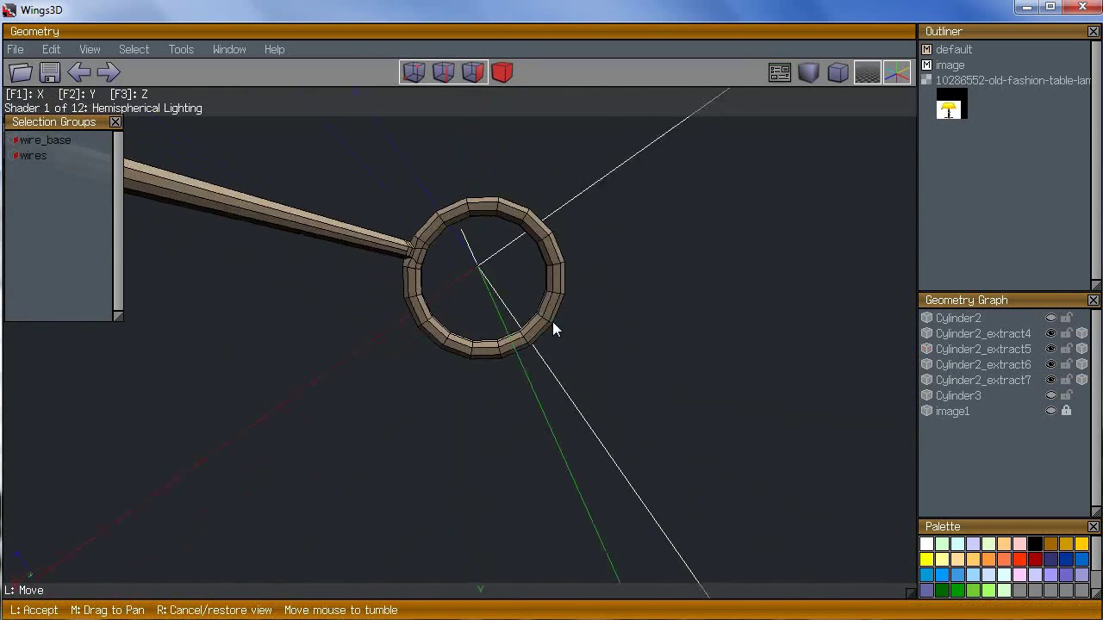
# Step: Delete the three leftover lampshade pieces Cylinder2_extract4, Cylinder2_extract6 and Cylinder2_extract7, keeping the bridged wire and its ring
pyautogui.click(536, 412)
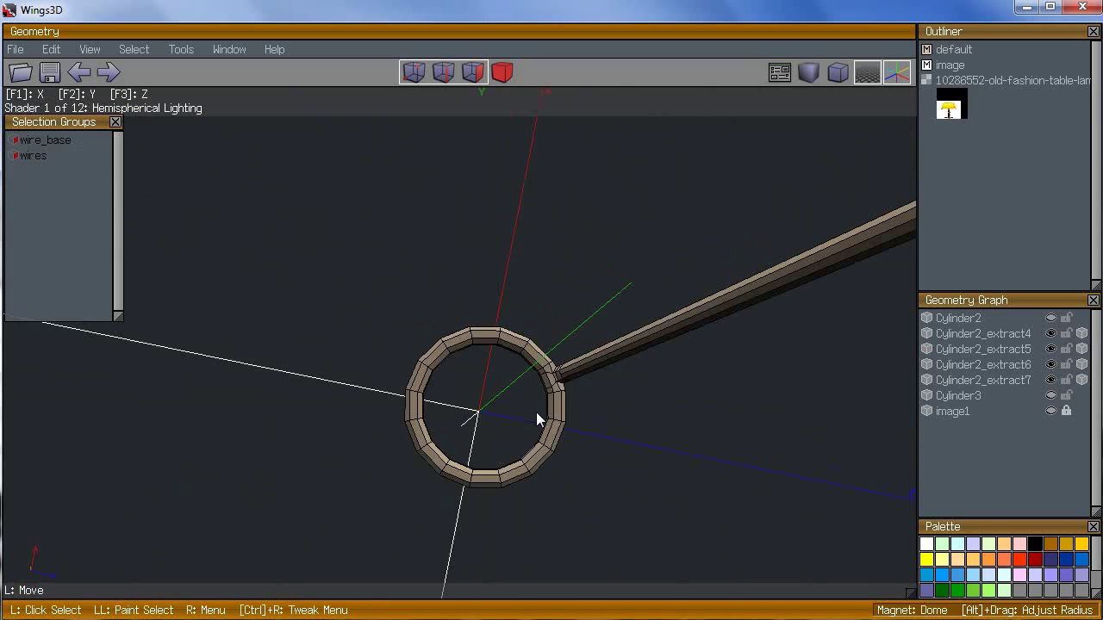
pyautogui.scroll(-5, 536, 412)
pyautogui.scroll(5, 482, 430)
pyautogui.middleClick(554, 326)
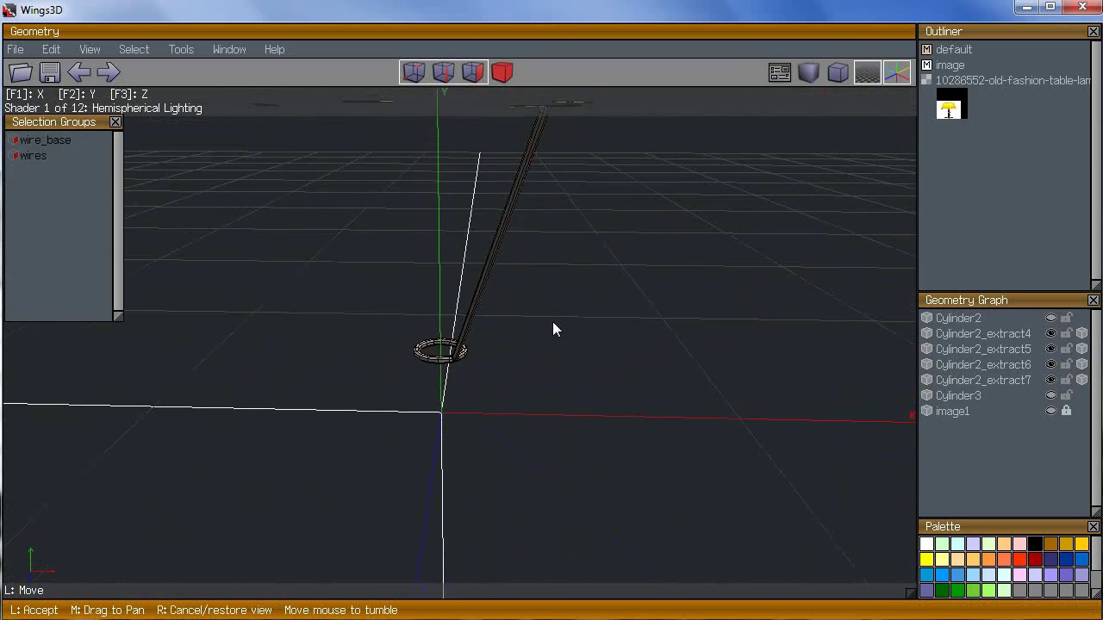
pyautogui.click(447, 200)
pyautogui.press('b')
pyautogui.press('Delete')
# Step: Loop-cut the lampshade piece along the edges around the wire's upper end and delete the surplus strip beside it
pyautogui.click(596, 317)
pyautogui.press('a')
pyautogui.scroll(4, 597, 317)
pyautogui.middleClick(596, 317)
pyautogui.click(554, 330)
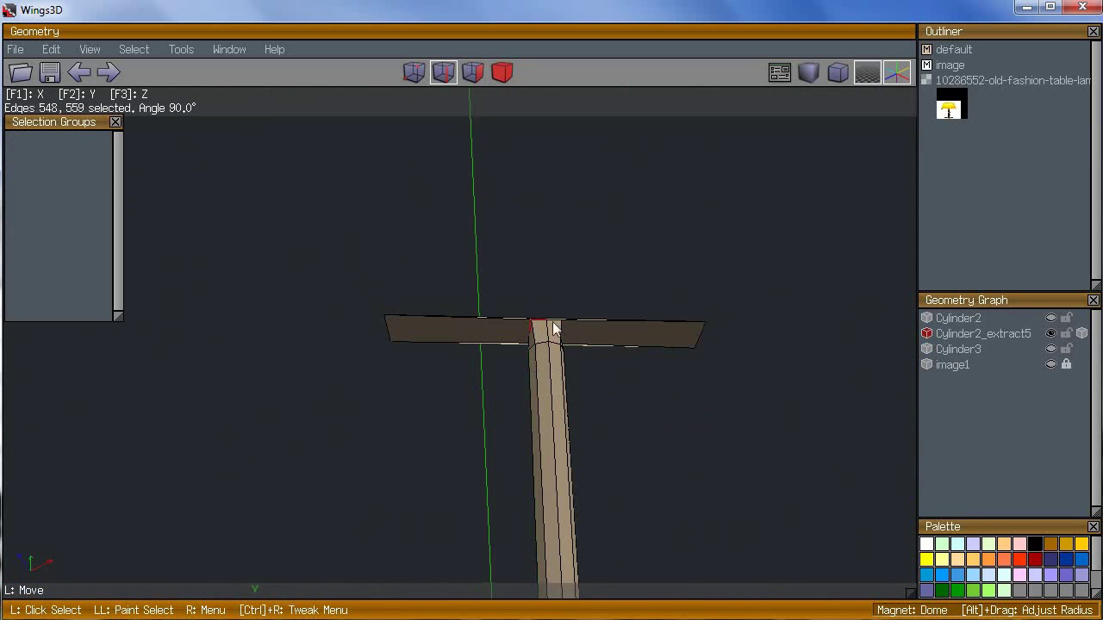
pyautogui.scroll(5, 648, 385)
pyautogui.middleClick(649, 385)
pyautogui.click(554, 321)
pyautogui.click(737, 375)
pyautogui.click(755, 377)
pyautogui.middleClick(804, 329)
pyautogui.click(574, 331)
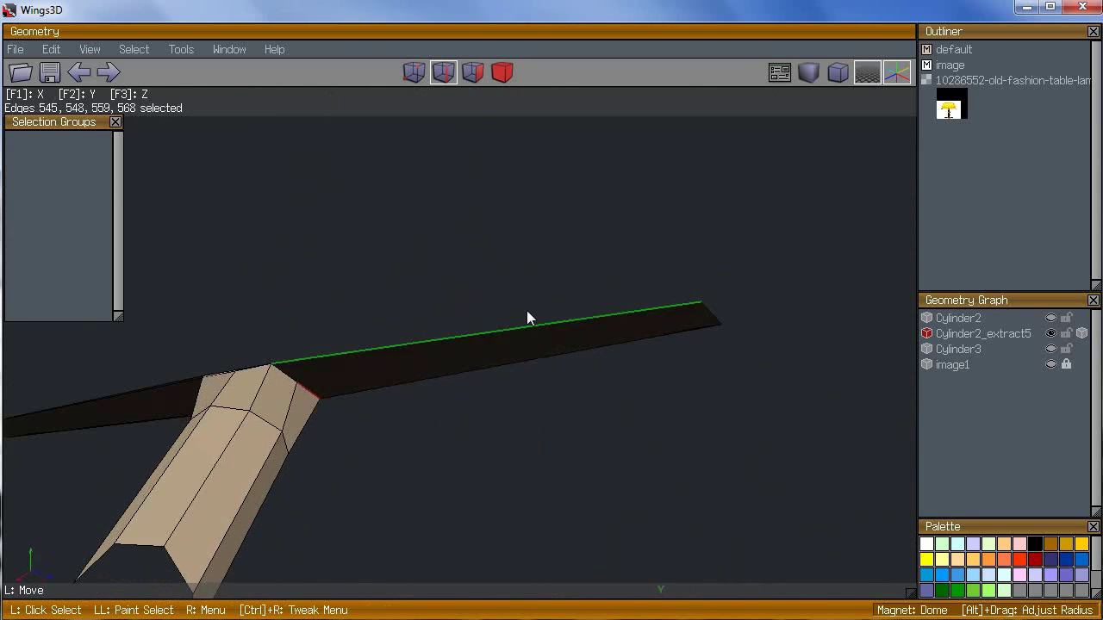
pyautogui.middleClick(464, 381)
pyautogui.click(354, 391)
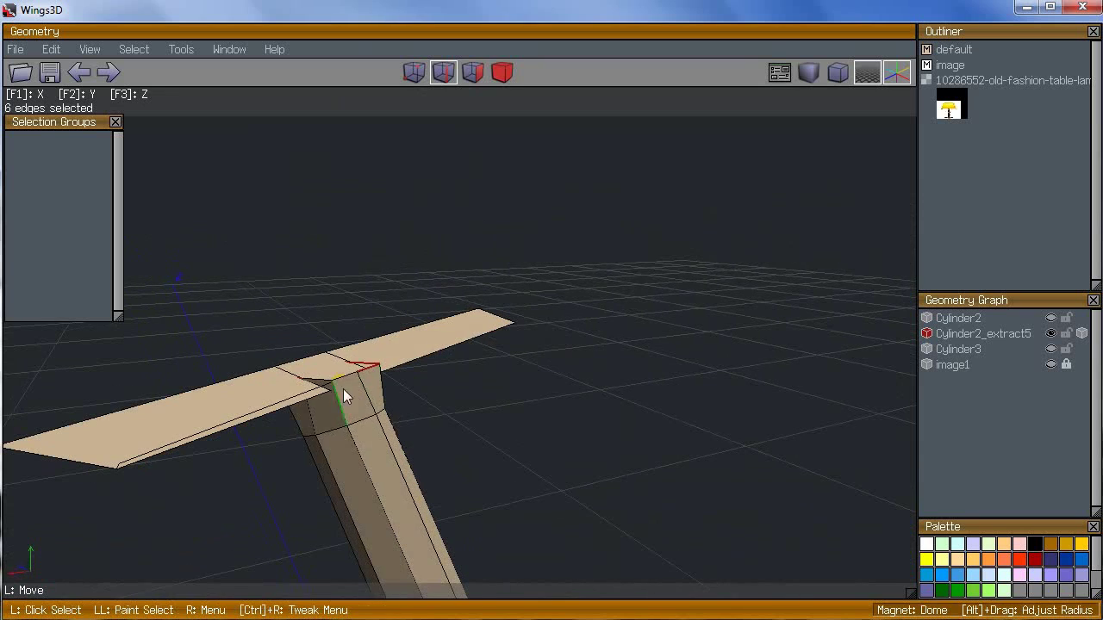
pyautogui.rightClick(575, 362)
pyautogui.click(584, 522)
pyautogui.press('Delete')
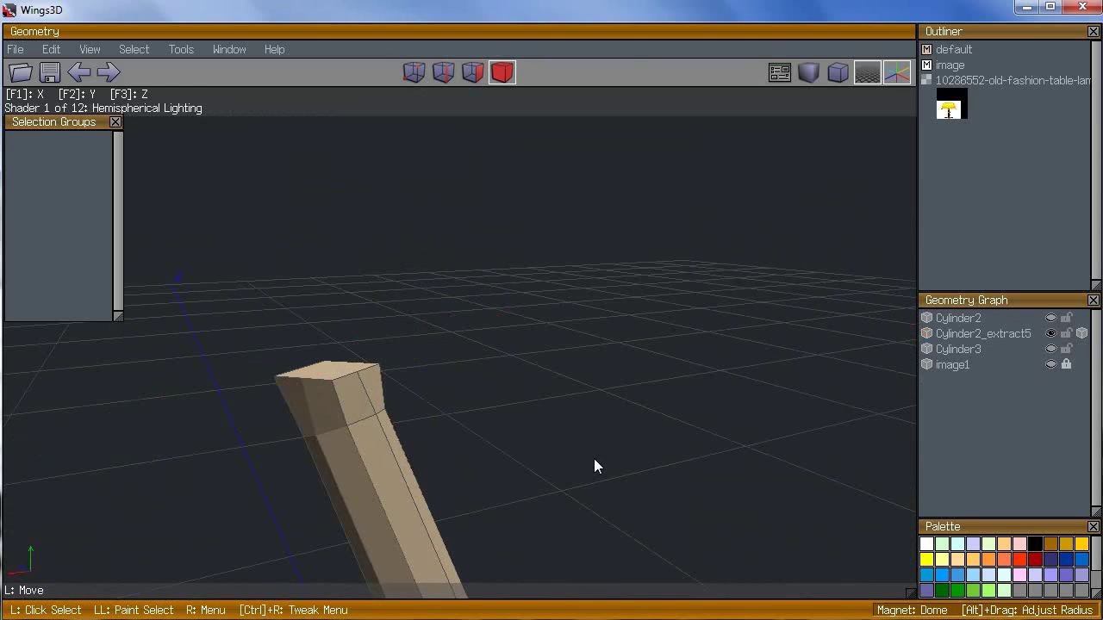
# Step: Loop-cut the base ring at two edge loops either side of the wire and hide the rest, leaving only the quarter with the wire
pyautogui.middleClick(594, 458)
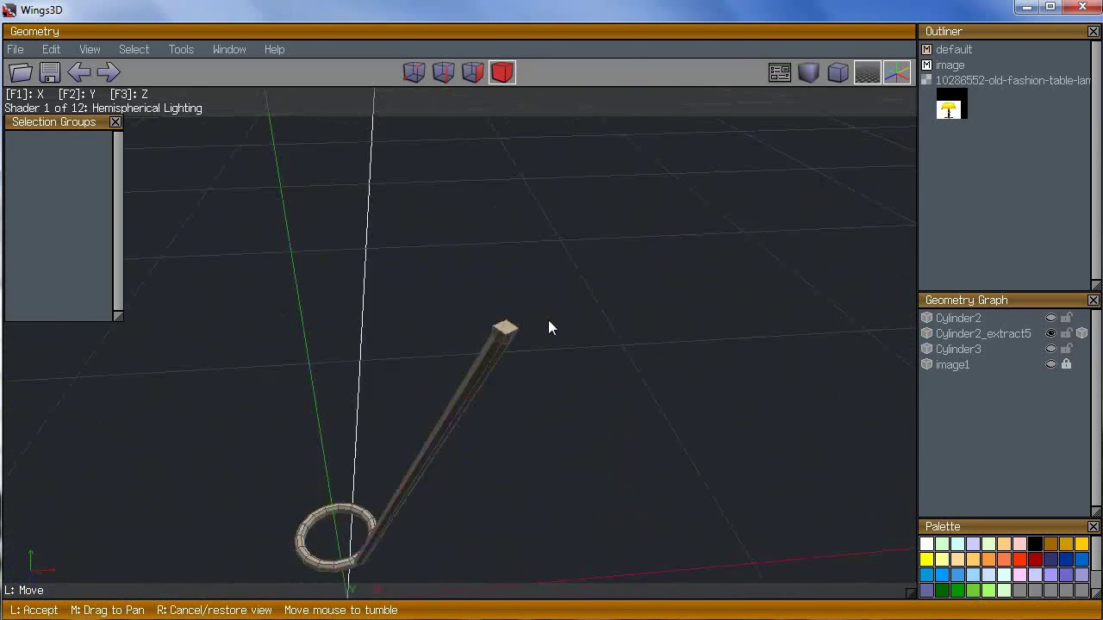
pyautogui.click(554, 325)
pyautogui.click(240, 489)
pyautogui.press('a')
pyautogui.middleClick(467, 384)
pyautogui.click(553, 324)
pyautogui.press('space')
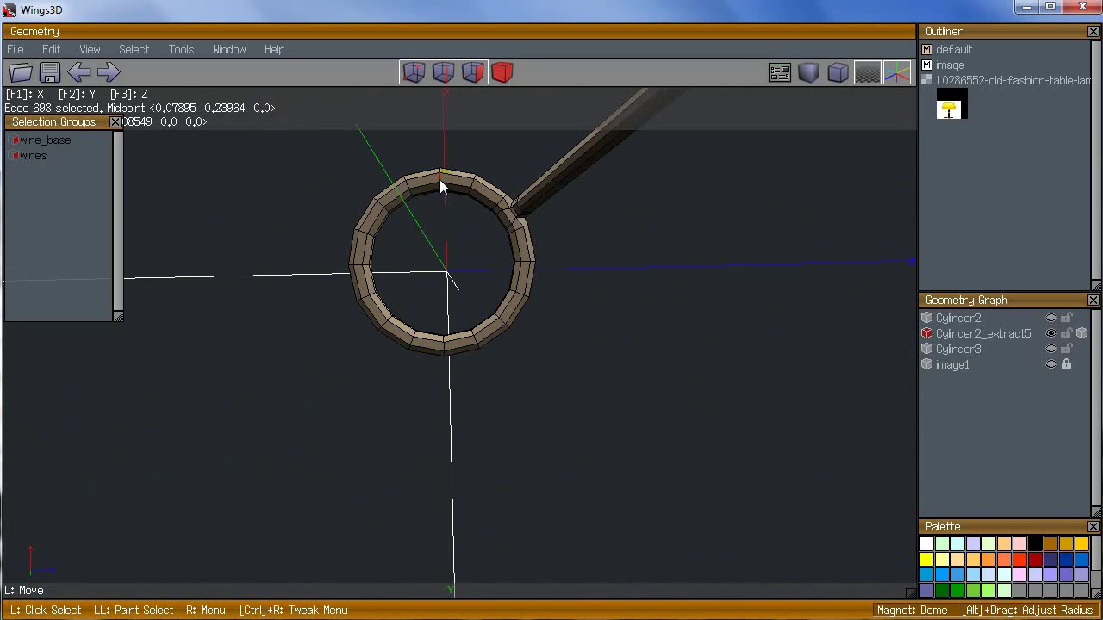
pyautogui.click(439, 179)
pyautogui.press('l')
pyautogui.rightClick(599, 311)
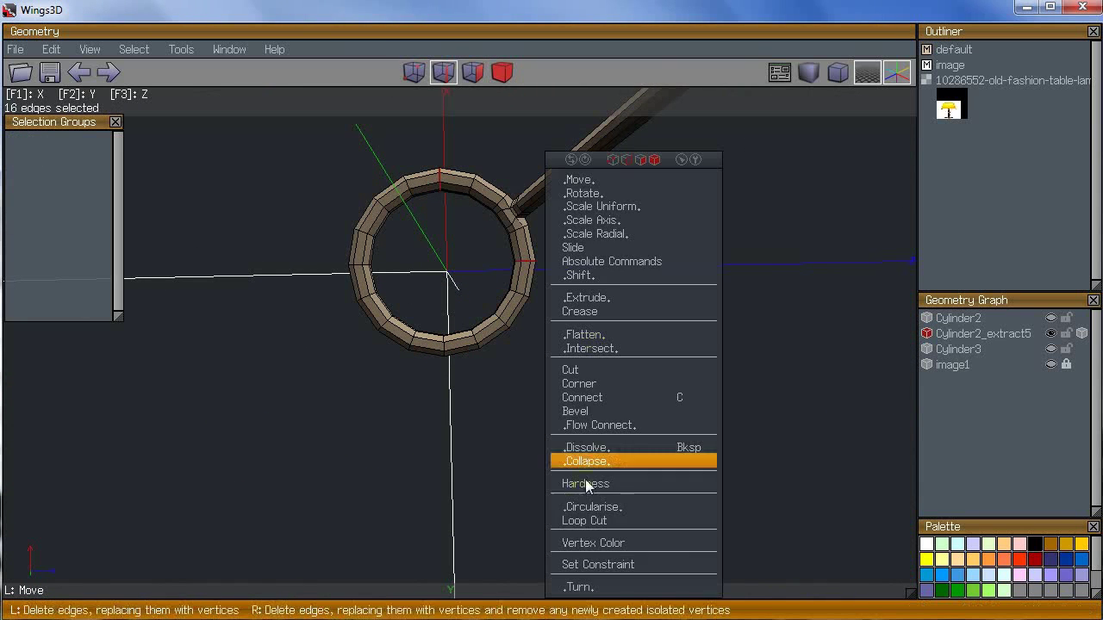
pyautogui.click(586, 518)
pyautogui.press('3')
pyautogui.click(1051, 350)
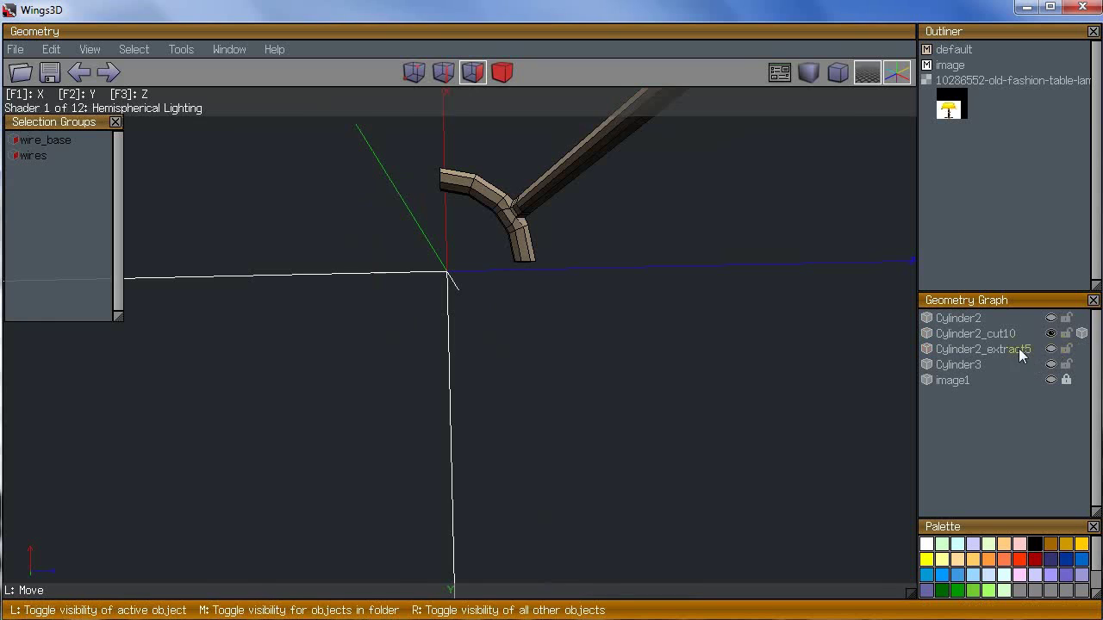
# Step: Clone the wire quarter onto its opposite end face with Put On, using its cut end face as the source
pyautogui.middleClick(759, 344)
pyautogui.click(550, 324)
pyautogui.click(332, 301)
pyautogui.rightClick(487, 408)
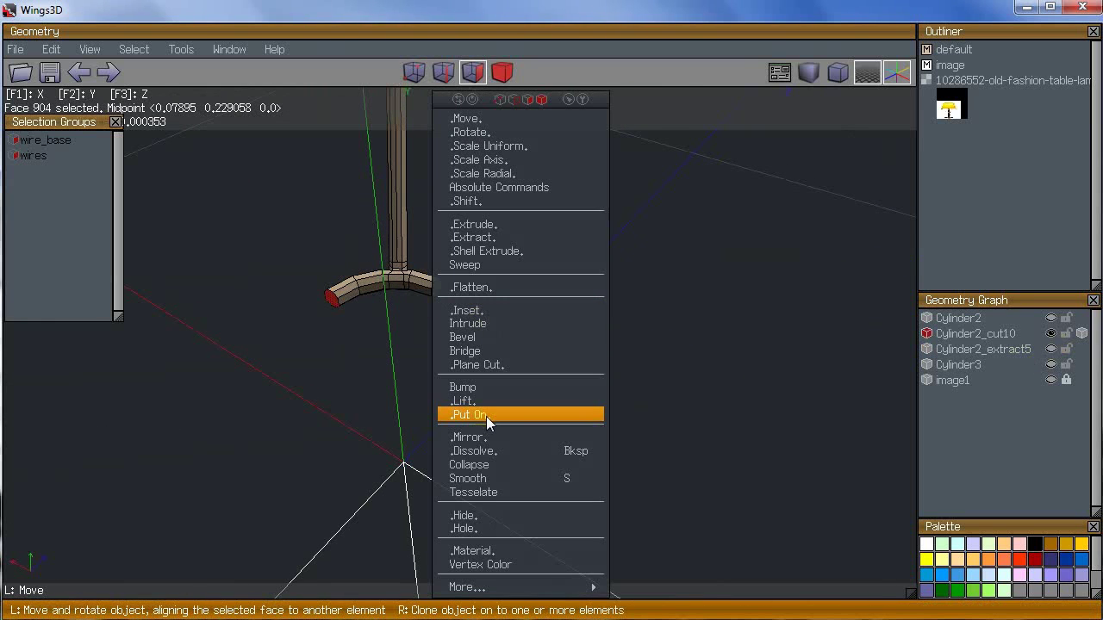
pyautogui.rightClick(485, 415)
pyautogui.rightClick(500, 350)
# Step: Try to clone the original wire quarter onto the free end face of the first clone with Put On
pyautogui.middleClick(494, 417)
pyautogui.click(553, 326)
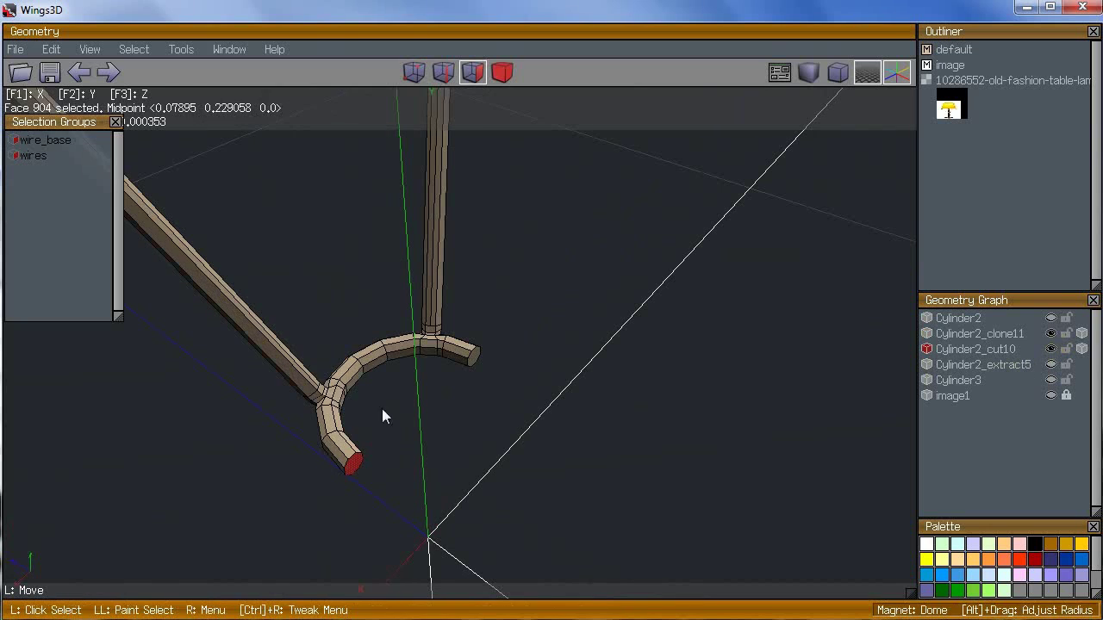
pyautogui.rightClick(532, 382)
pyautogui.rightClick(514, 413)
pyautogui.rightClick(473, 356)
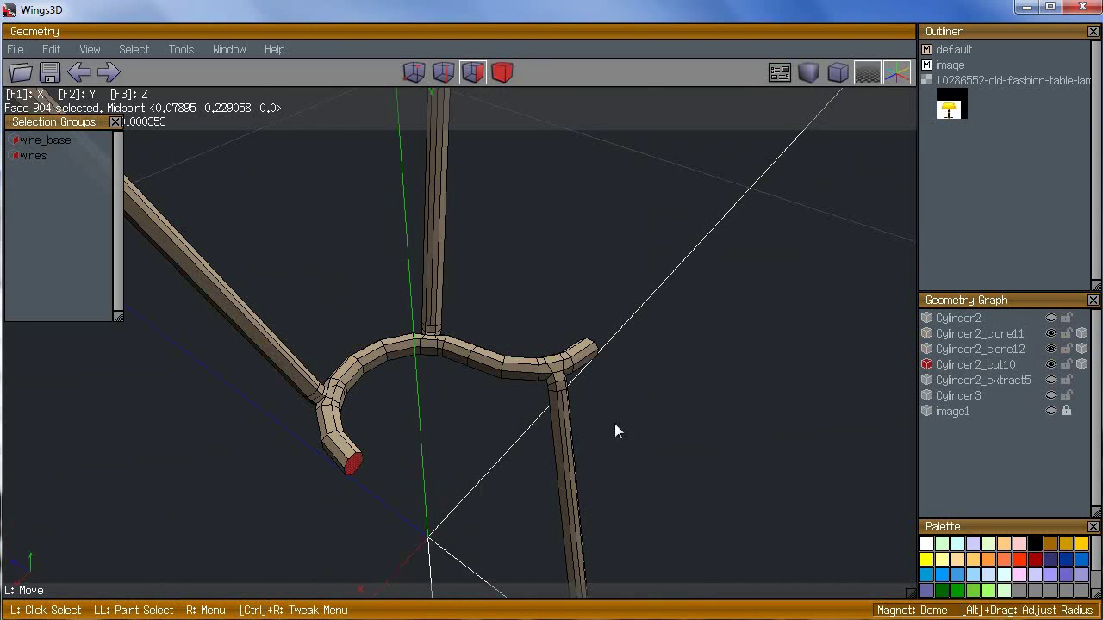
pyautogui.hotkey('ctrl', 'z')
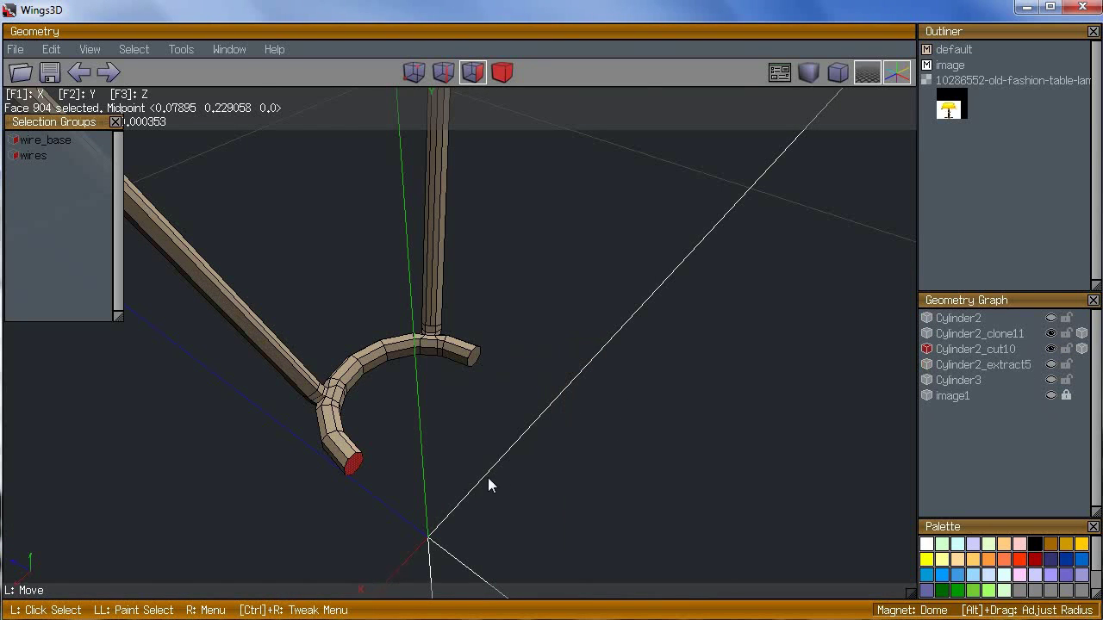
# Step: Hide the original wire quarter and clone Cylinder2_clone11 from one end face onto its opposite end face with Put On
pyautogui.click(1050, 349)
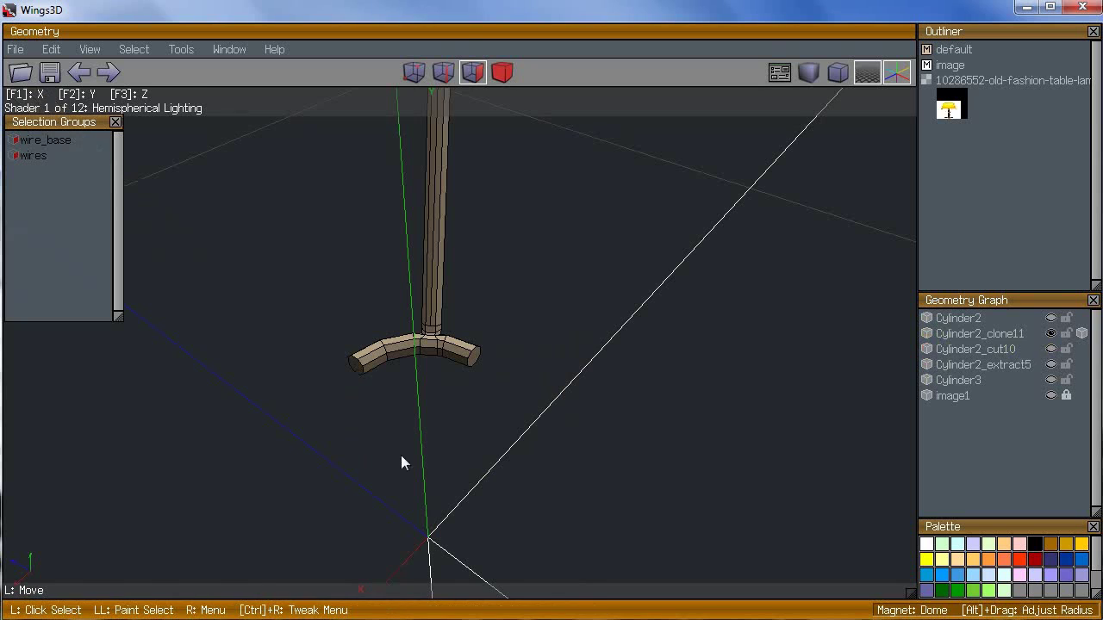
pyautogui.click(355, 365)
pyautogui.rightClick(465, 425)
pyautogui.rightClick(475, 415)
pyautogui.click(476, 360)
pyautogui.rightClick(478, 364)
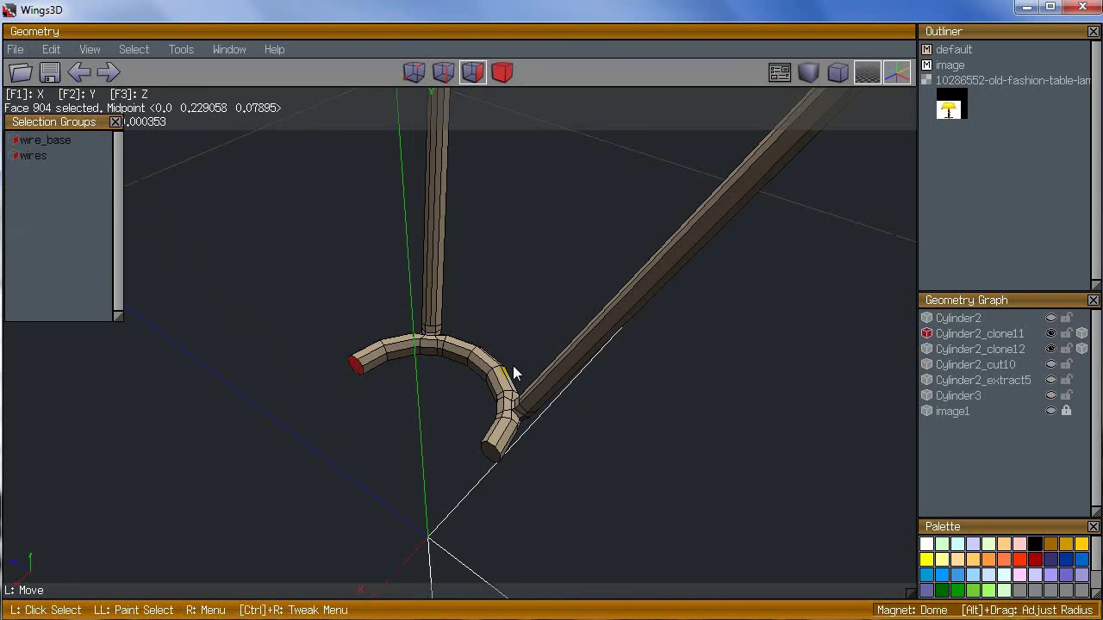
# Step: Hide Cylinder2_clone11 and clone Cylinder2_clone12 from one end face onto its opposite end face to complete the ring
pyautogui.click(1051, 334)
pyautogui.middleClick(552, 323)
pyautogui.click(553, 322)
pyautogui.click(456, 349)
pyautogui.rightClick(590, 414)
pyautogui.rightClick(583, 415)
pyautogui.middleClick(607, 388)
pyautogui.click(607, 389)
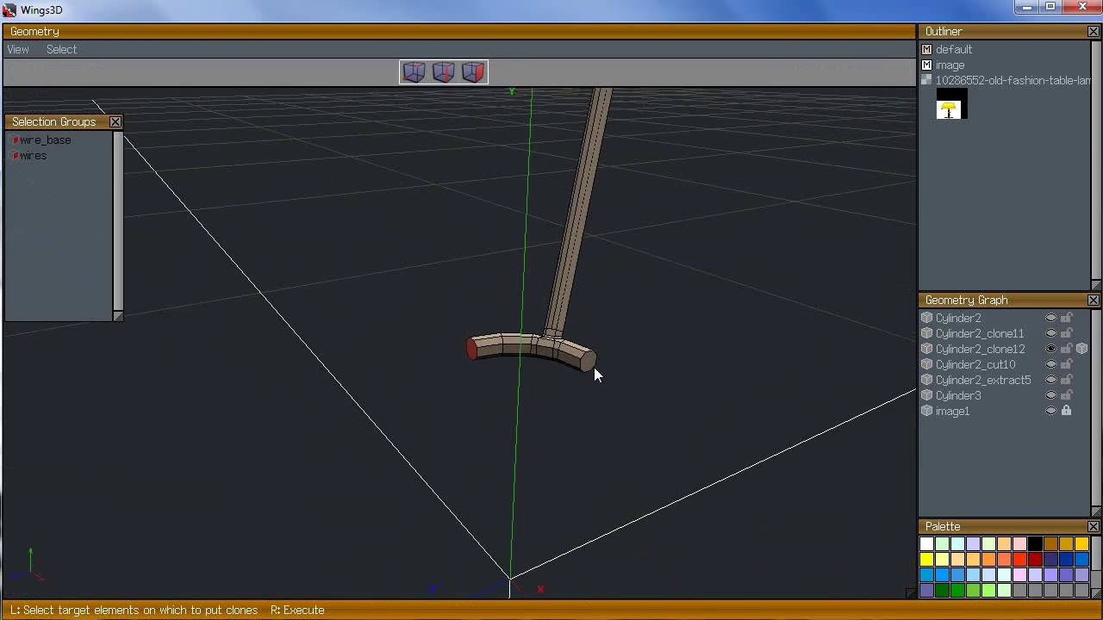
pyautogui.click(588, 359)
pyautogui.rightClick(638, 385)
# Step: Show all four wire quarters and weld them into a single object
pyautogui.click(1051, 336)
pyautogui.click(1051, 377)
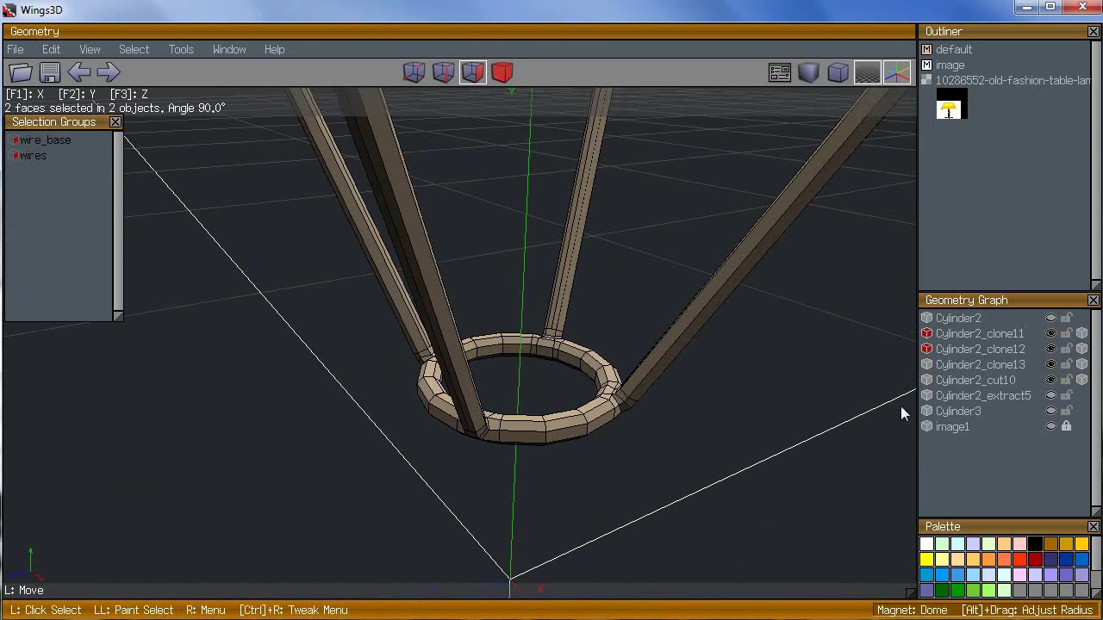
pyautogui.click(925, 366)
pyautogui.click(926, 349)
pyautogui.click(926, 381)
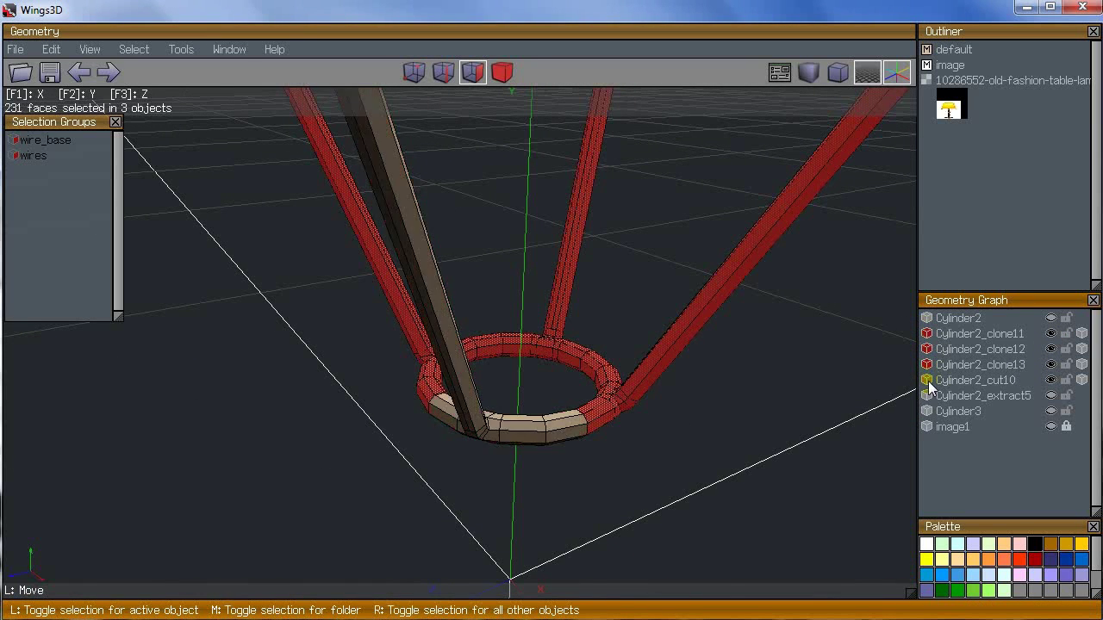
pyautogui.rightClick(603, 464)
pyautogui.click(501, 73)
pyautogui.rightClick(505, 371)
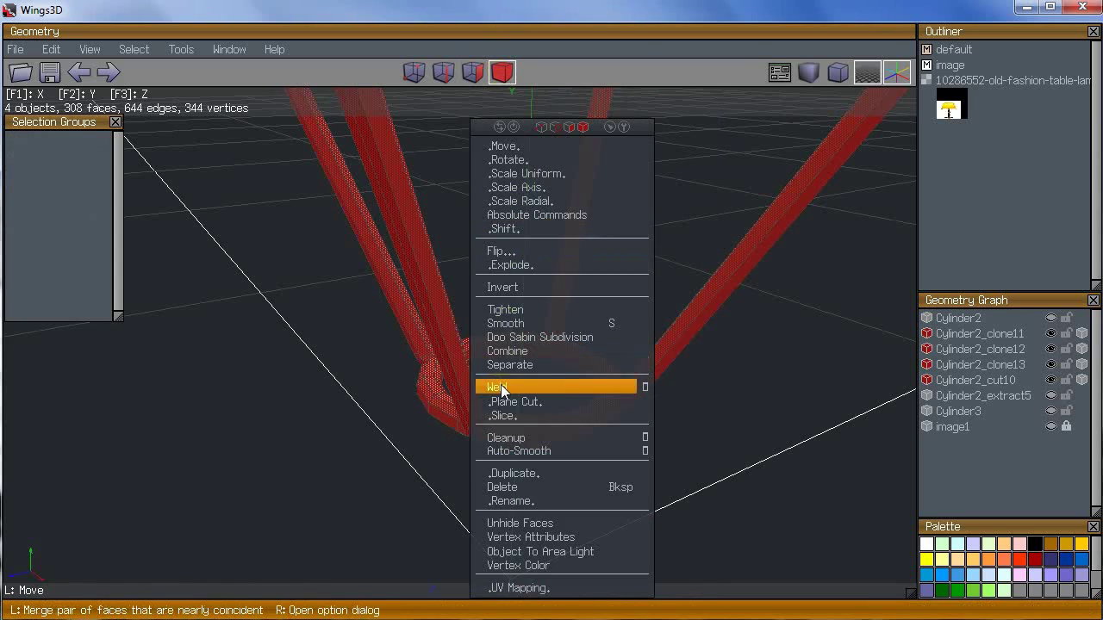
pyautogui.click(500, 386)
pyautogui.middleClick(522, 490)
pyautogui.click(553, 324)
pyautogui.press('space')
pyautogui.press('Tab')
pyautogui.press('Tab')
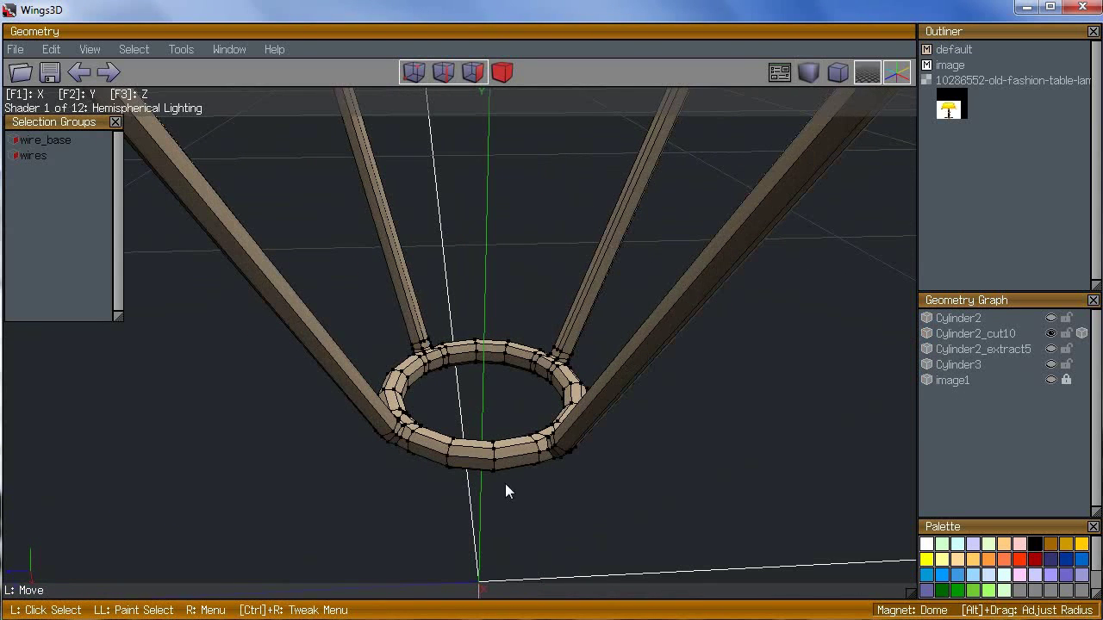
# Step: Rename the welded ring and wires object as lamp_wires
pyautogui.rightClick(961, 335)
pyautogui.click(966, 362)
pyautogui.write('lamp_wires')
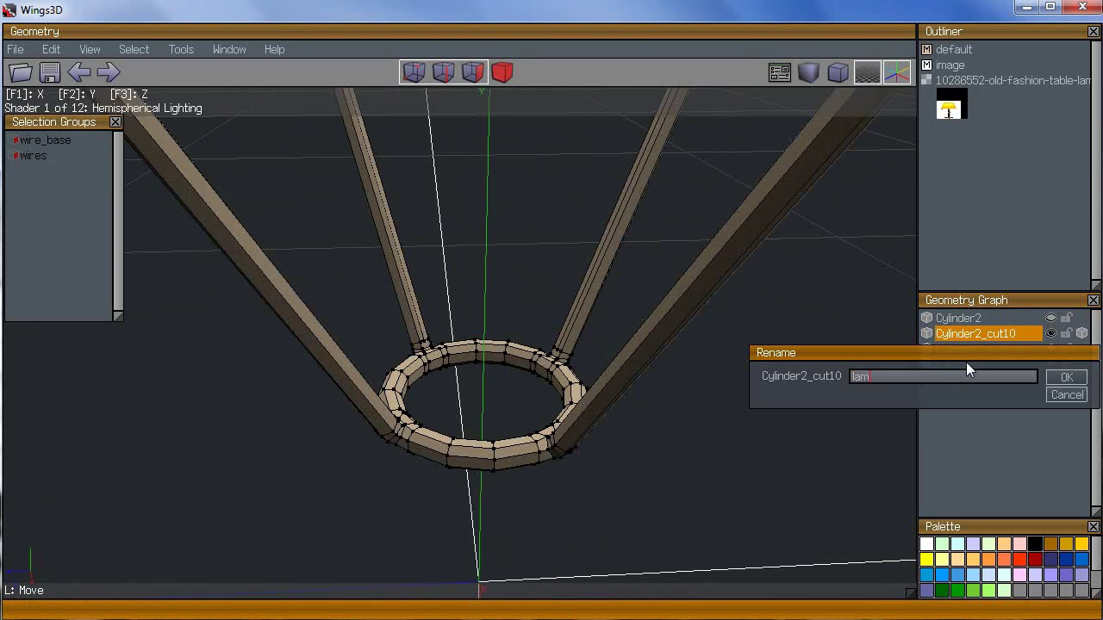
pyautogui.press('Return')
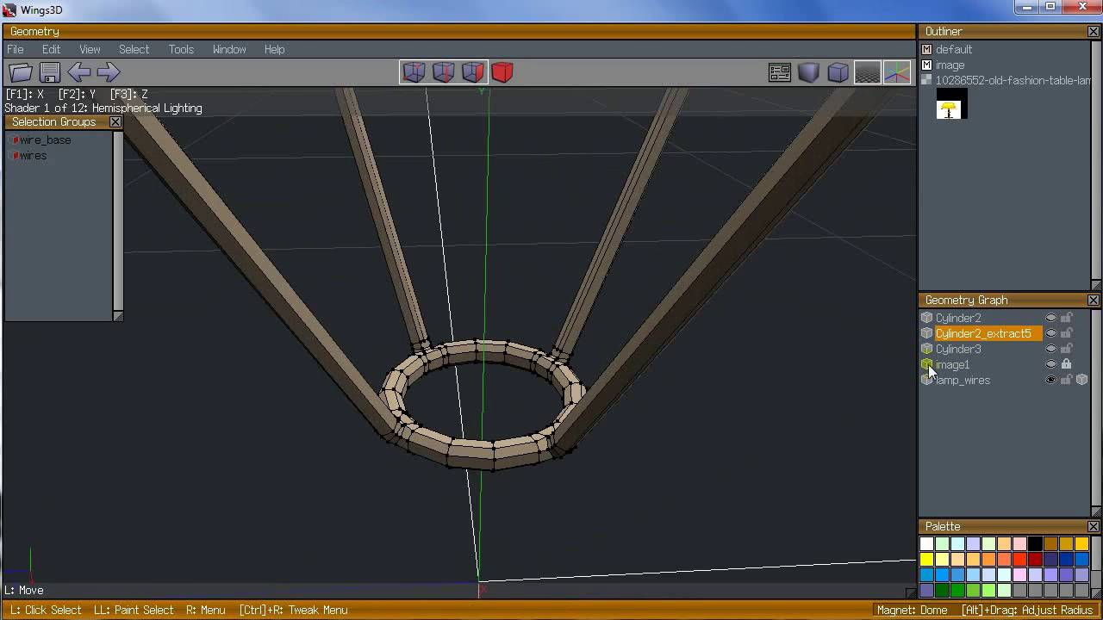
# Step: Show the stand Cylinder3 and rename it as lamp_base
pyautogui.click(1051, 349)
pyautogui.rightClick(956, 349)
pyautogui.click(958, 370)
pyautogui.write('lamp_base')
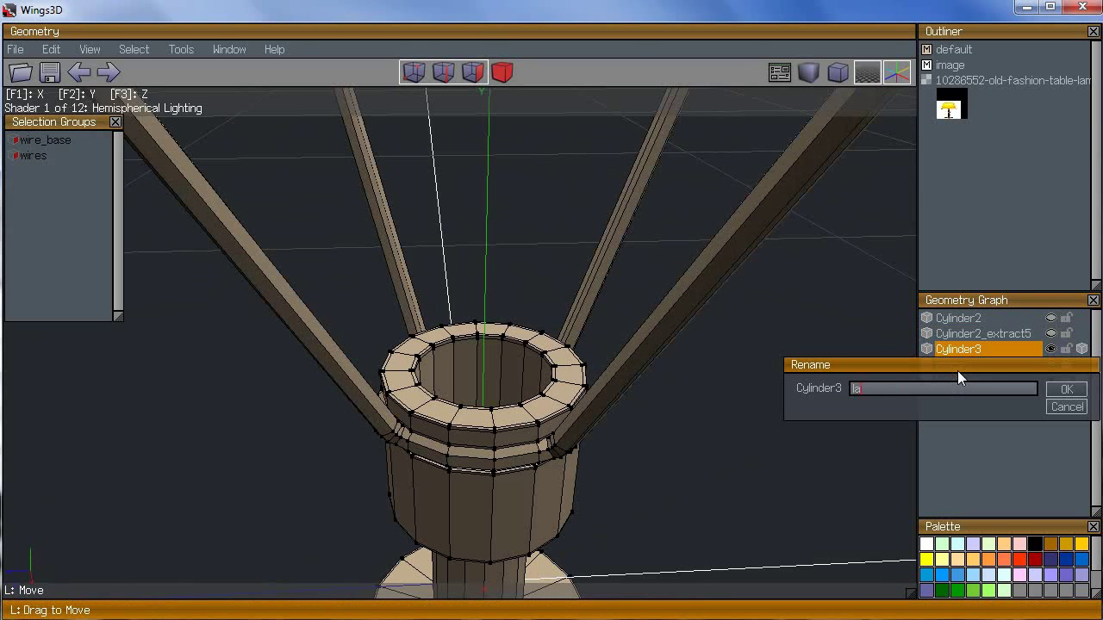
pyautogui.press('Return')
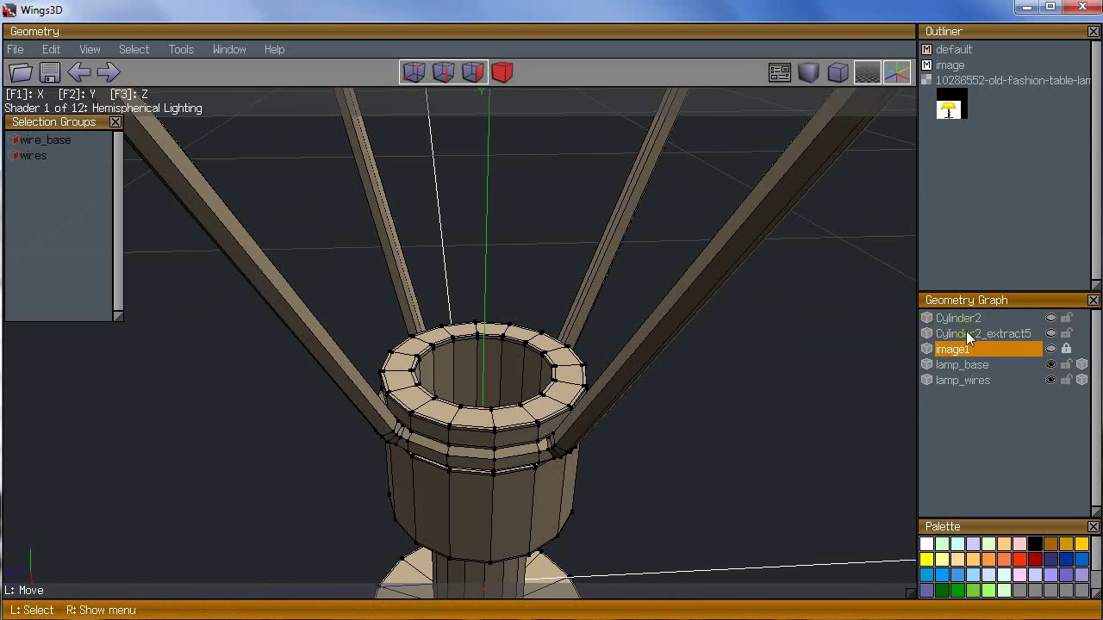
# Step: Show the lampshade Cylinder2 and delete the leftover ring piece Cylinder2_extract5
pyautogui.scroll(-5, 732, 374)
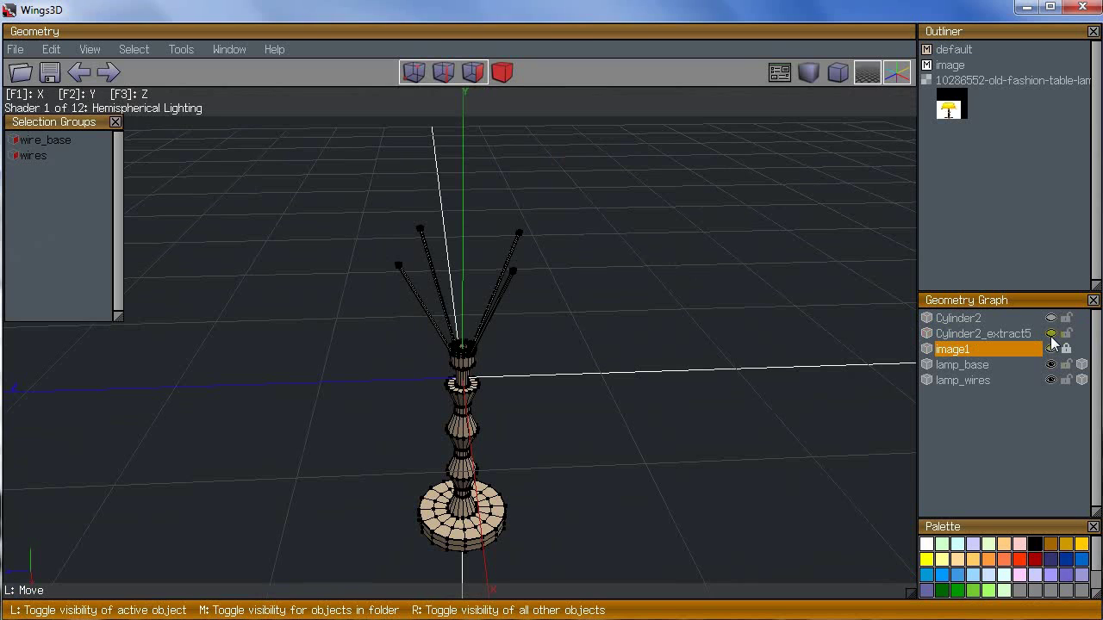
pyautogui.scroll(6, 840, 371)
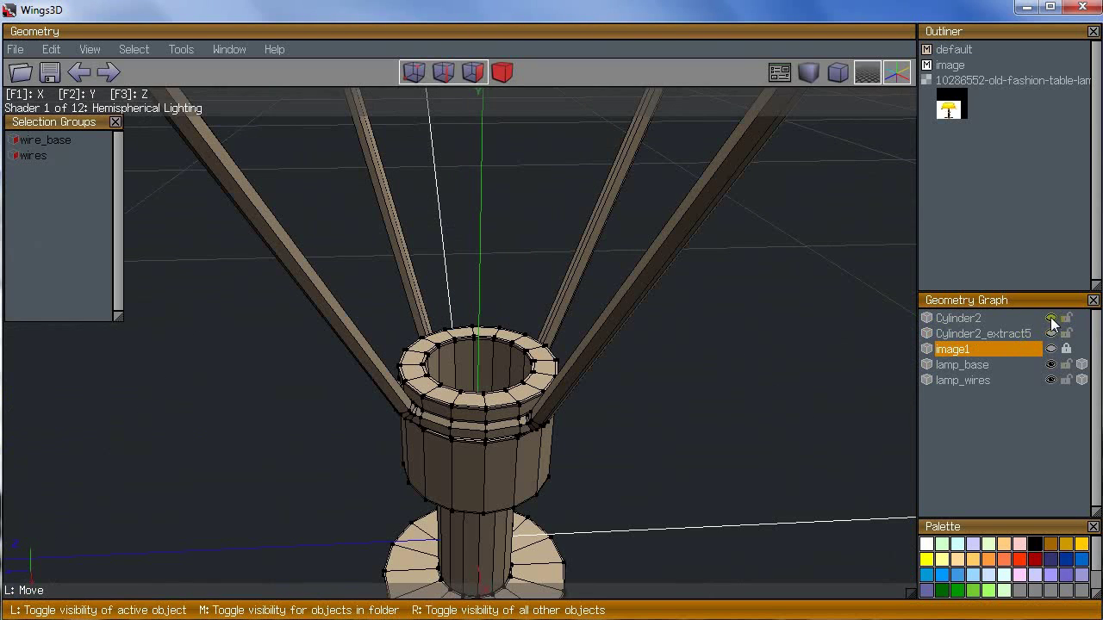
pyautogui.click(1051, 319)
pyautogui.rightClick(944, 337)
pyautogui.click(949, 346)
pyautogui.rightClick(1051, 320)
pyautogui.click(1050, 333)
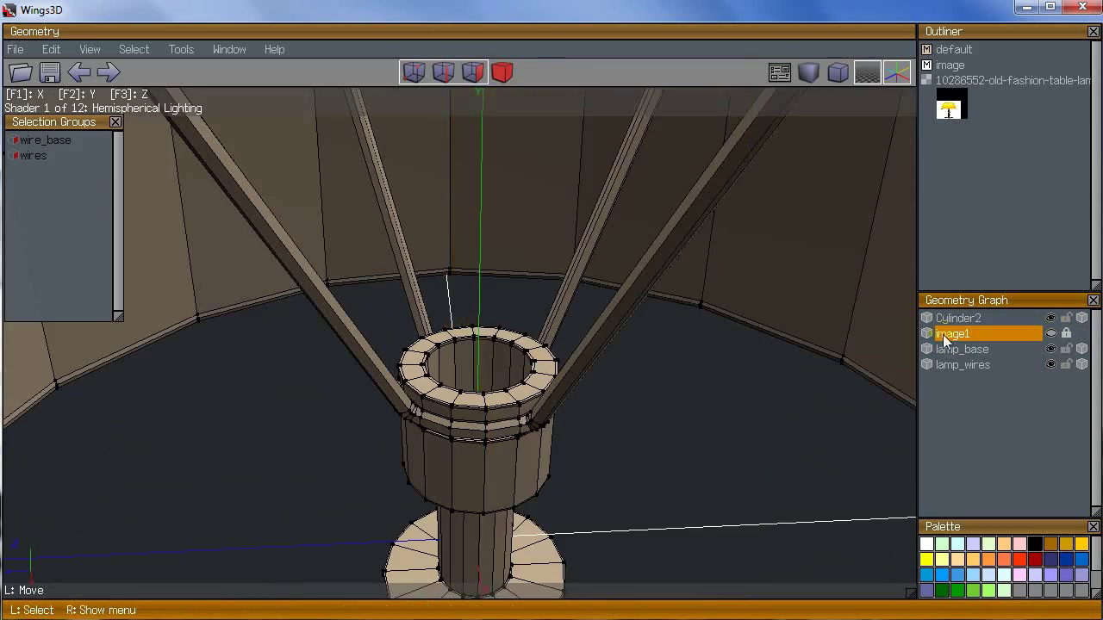
# Step: Preview the lamp with smoothing and examine how the wires meet the lampshade's inside and rim
pyautogui.scroll(-6, 679, 363)
pyautogui.middleClick(676, 362)
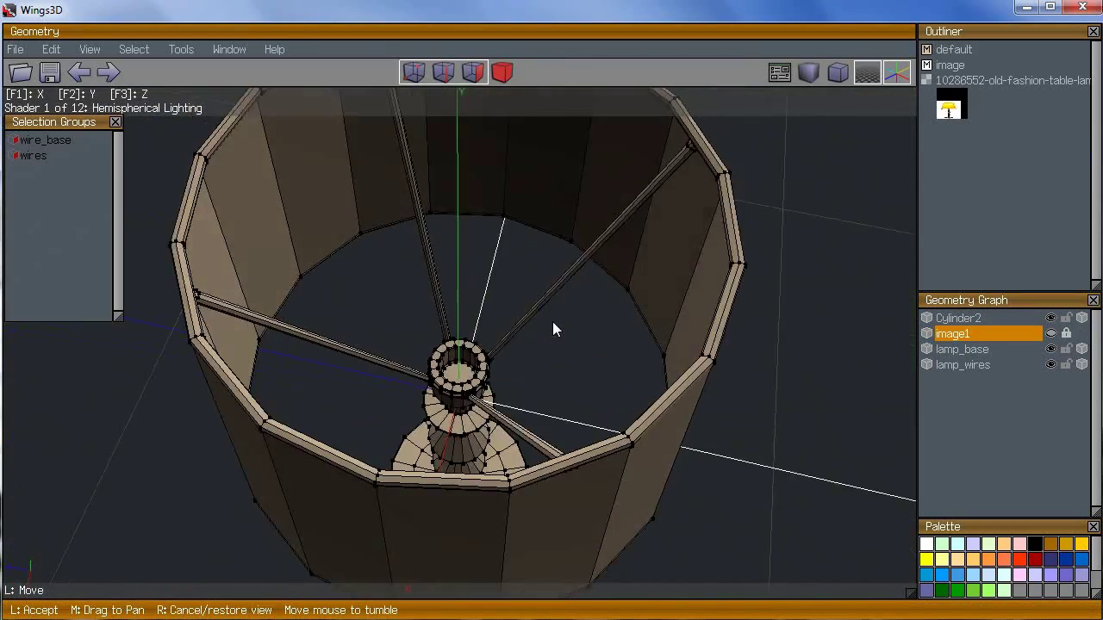
pyautogui.click(552, 321)
pyautogui.hotkey('shift', 'Tab')
pyautogui.middleClick(756, 262)
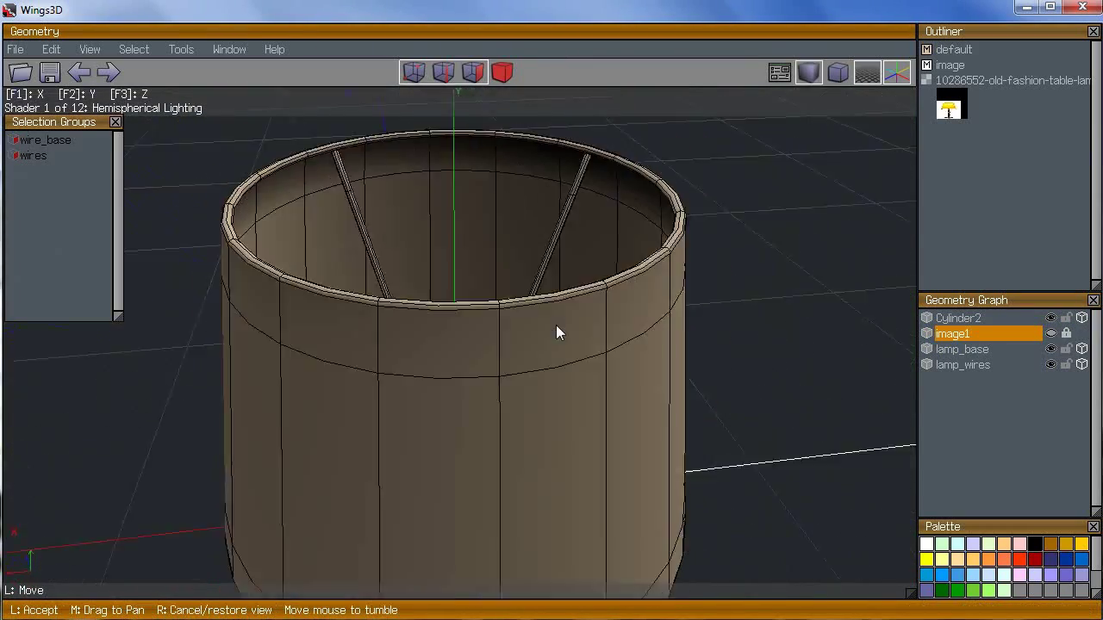
pyautogui.scroll(3, 552, 321)
pyautogui.scroll(-4, 552, 321)
pyautogui.scroll(6, 553, 321)
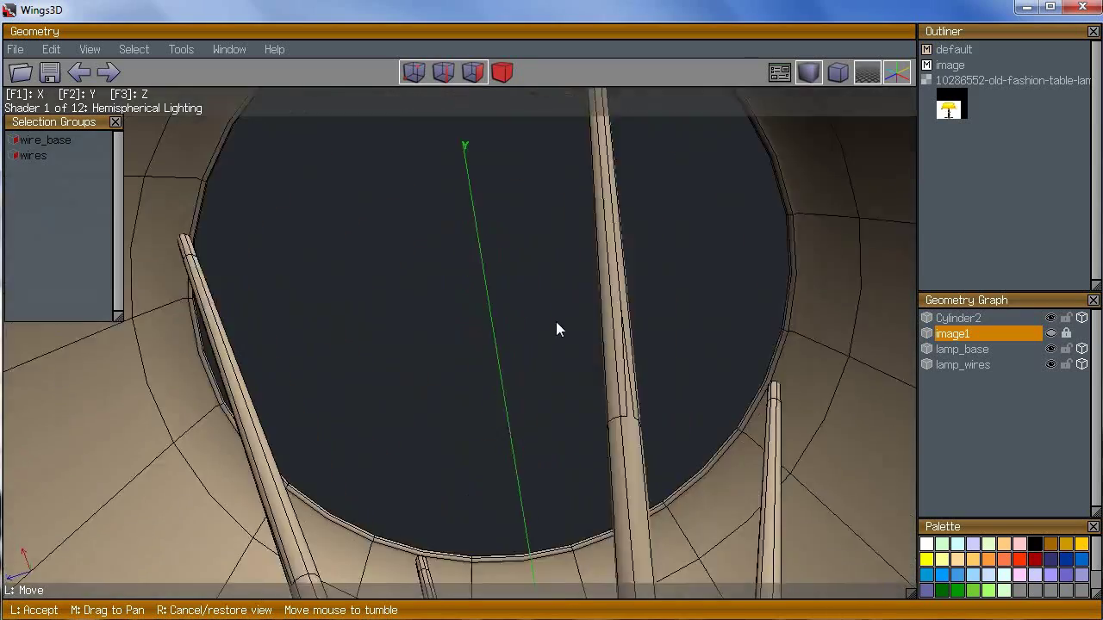
pyautogui.click(552, 322)
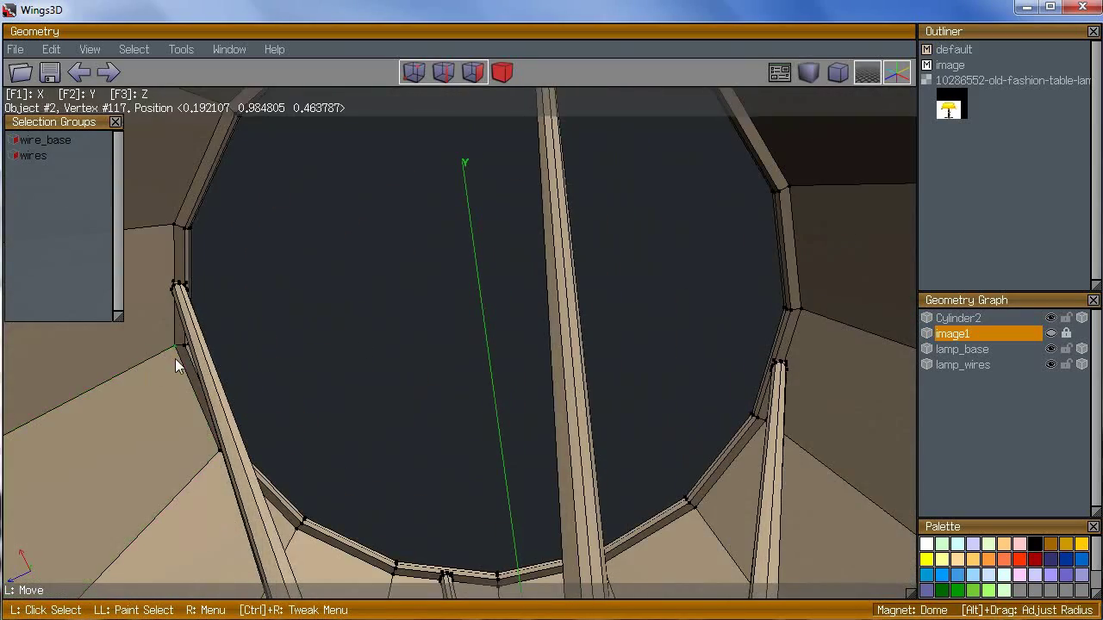
# Step: Inset the face ring on the lampshade's inner wall twice along edges, by about 0.004 and about 0.007
pyautogui.scroll(-5, 175, 358)
pyautogui.click(211, 418)
pyautogui.middleClick(211, 418)
pyautogui.click(552, 321)
pyautogui.press('g')
pyautogui.press('f')
pyautogui.scroll(4, 413, 312)
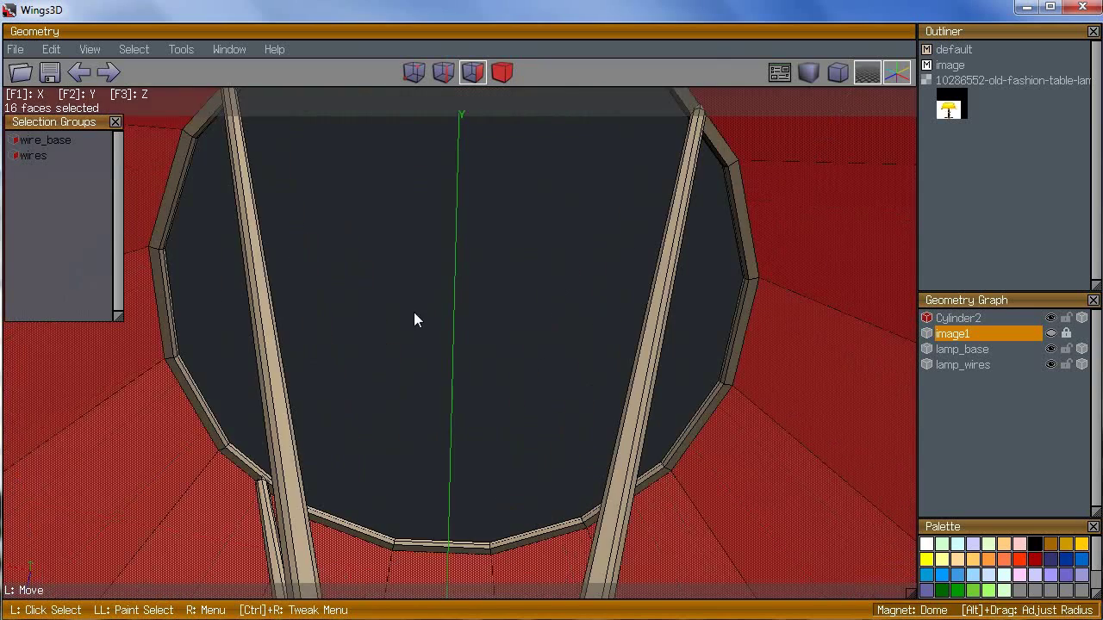
pyautogui.scroll(2, 414, 312)
pyautogui.rightClick(368, 309)
pyautogui.click(368, 309)
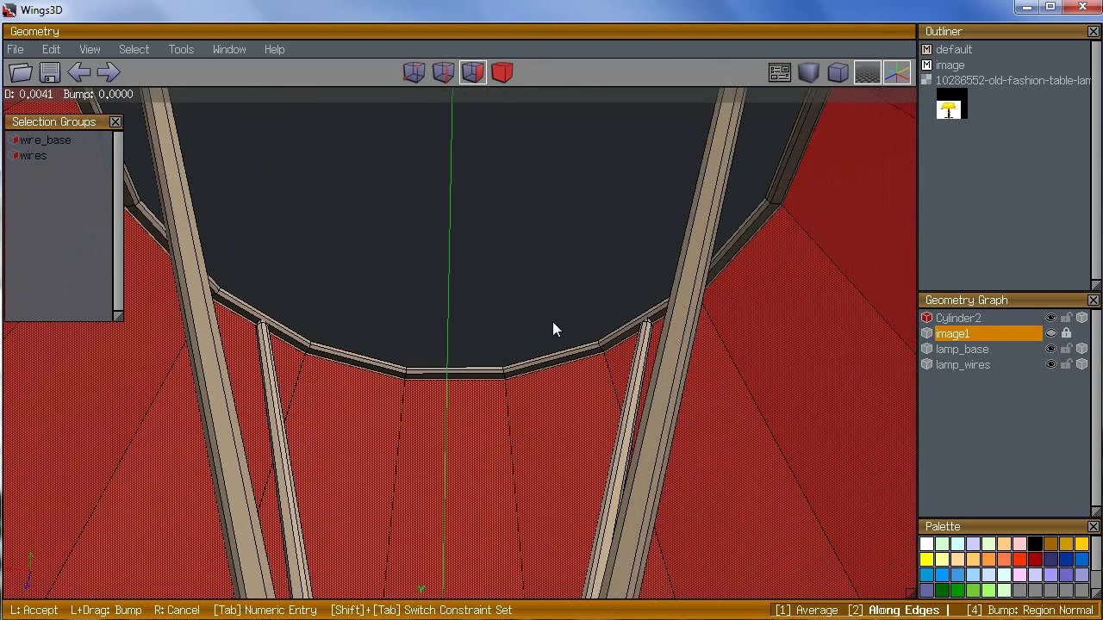
pyautogui.click(552, 322)
pyautogui.press('d')
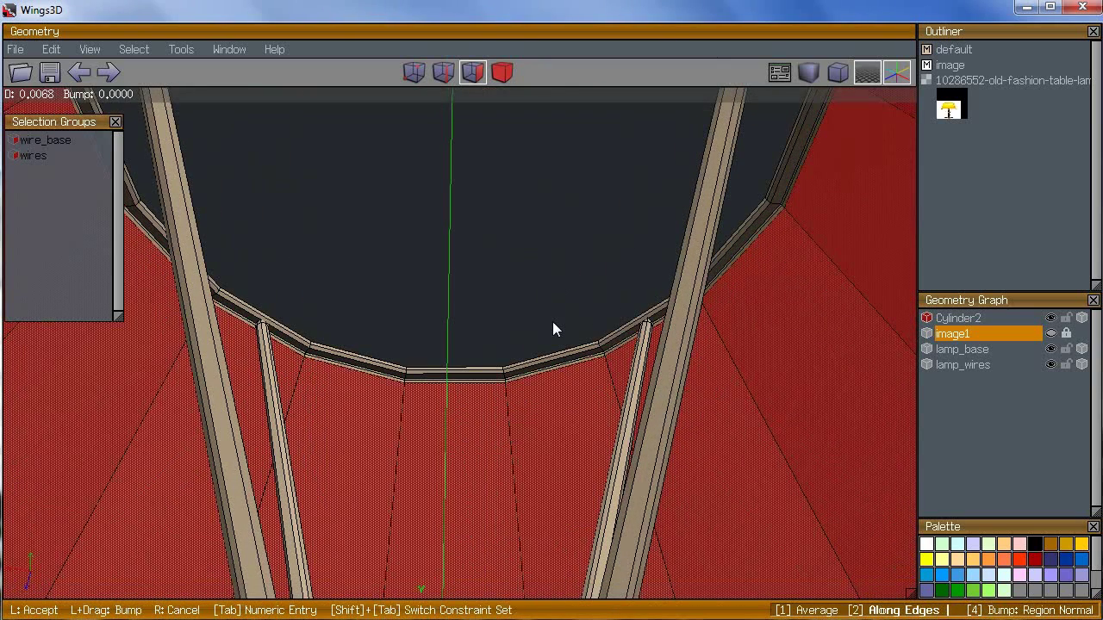
pyautogui.click(552, 322)
# Step: Clear the selection and check the smoothed preview of the lampshade, wires and socket without edges
pyautogui.press('space')
pyautogui.hotkey('shift', 'Tab')
pyautogui.press('Tab')
pyautogui.middleClick(371, 284)
pyautogui.scroll(-10, 552, 321)
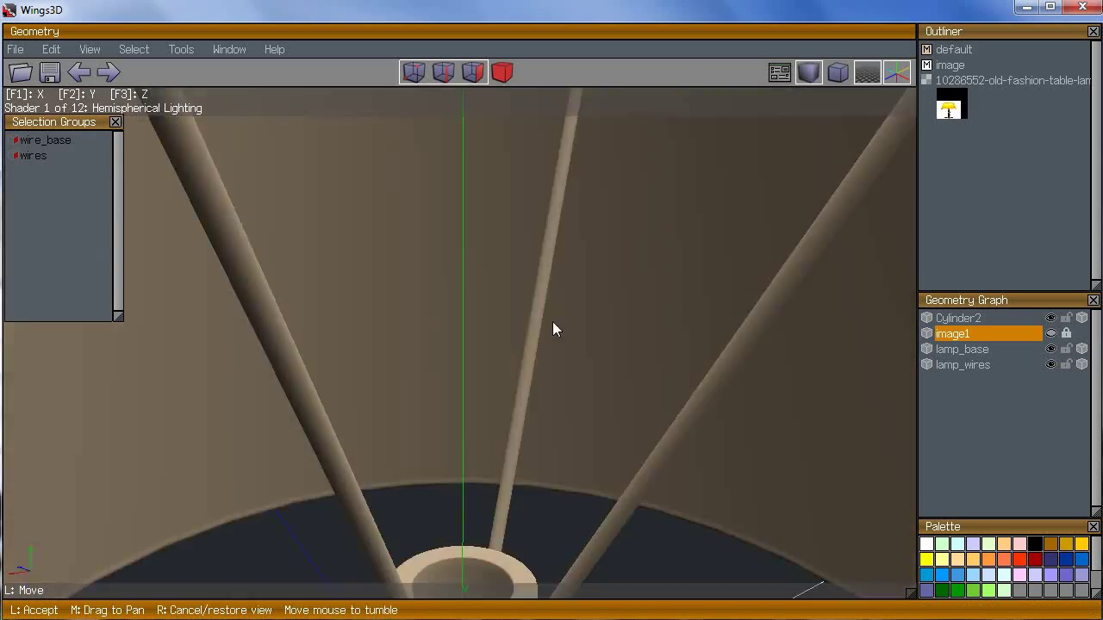